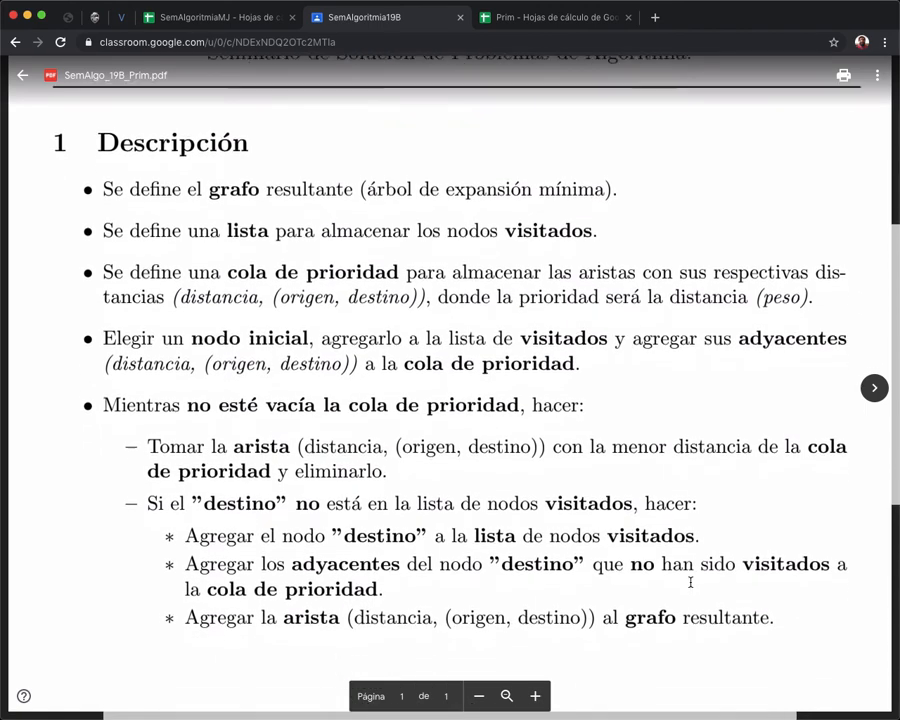
Enter node a as the first visited node in cell A3 of the Prim spreadsheet.
click(41, 16)
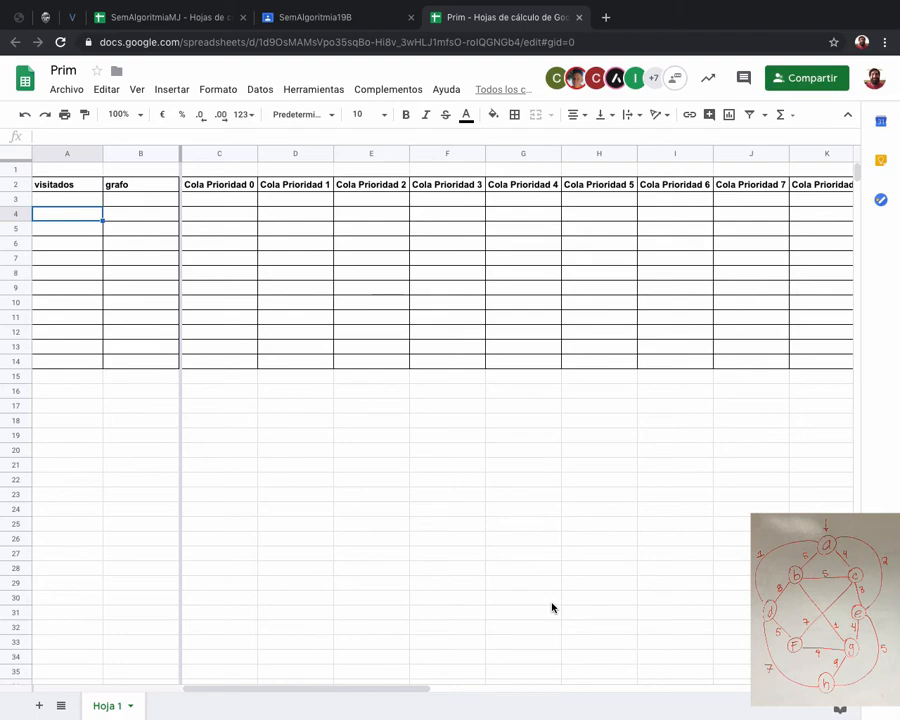
key(ctrl+plus)
key(ctrl+plus)
key(ctrl+plus)
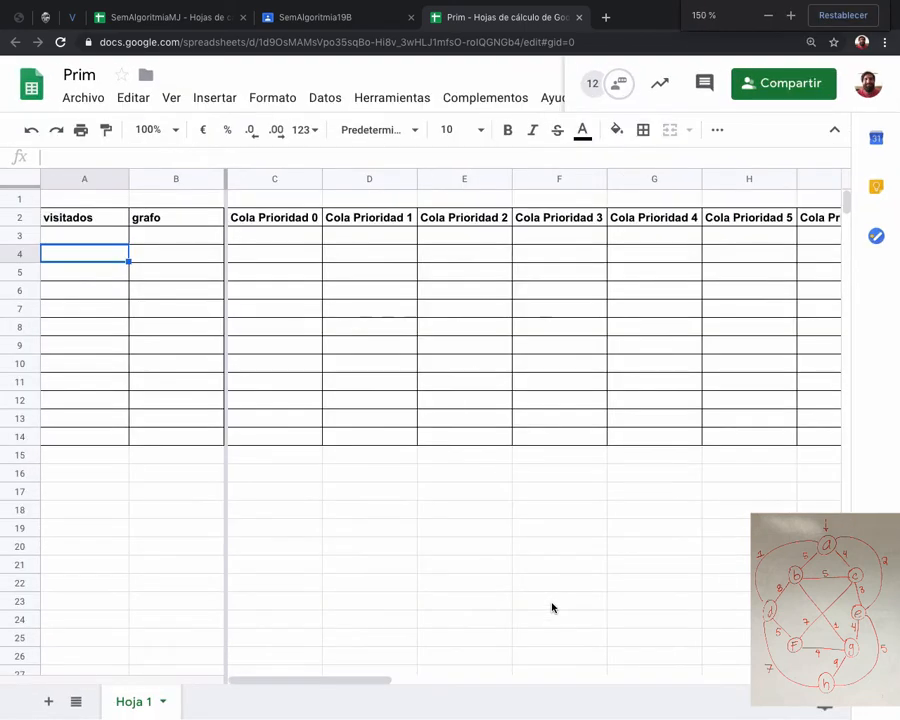
key(Up)
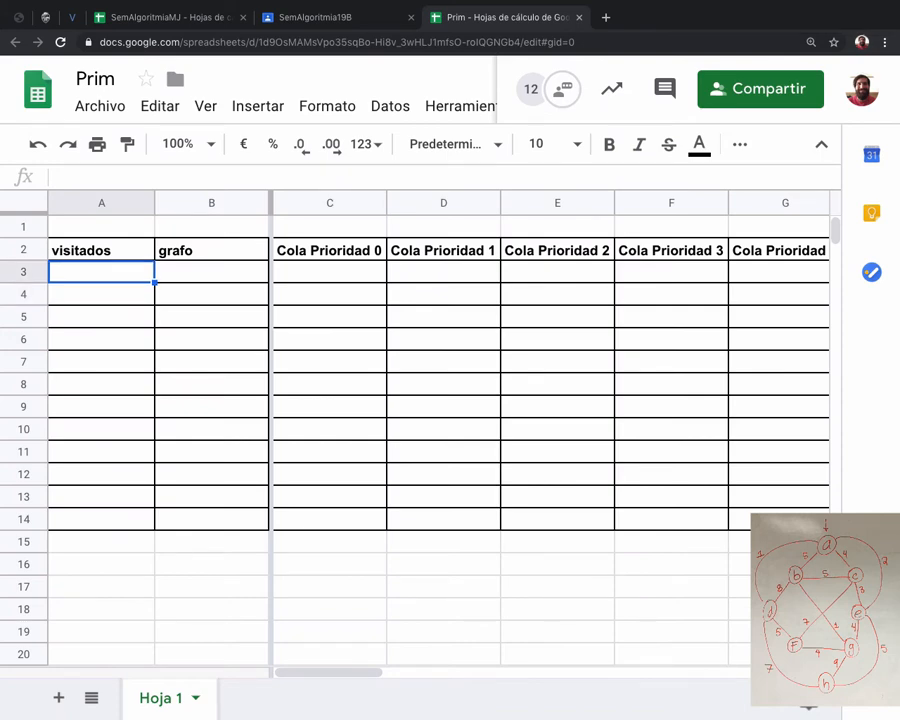
key(super+Tab)
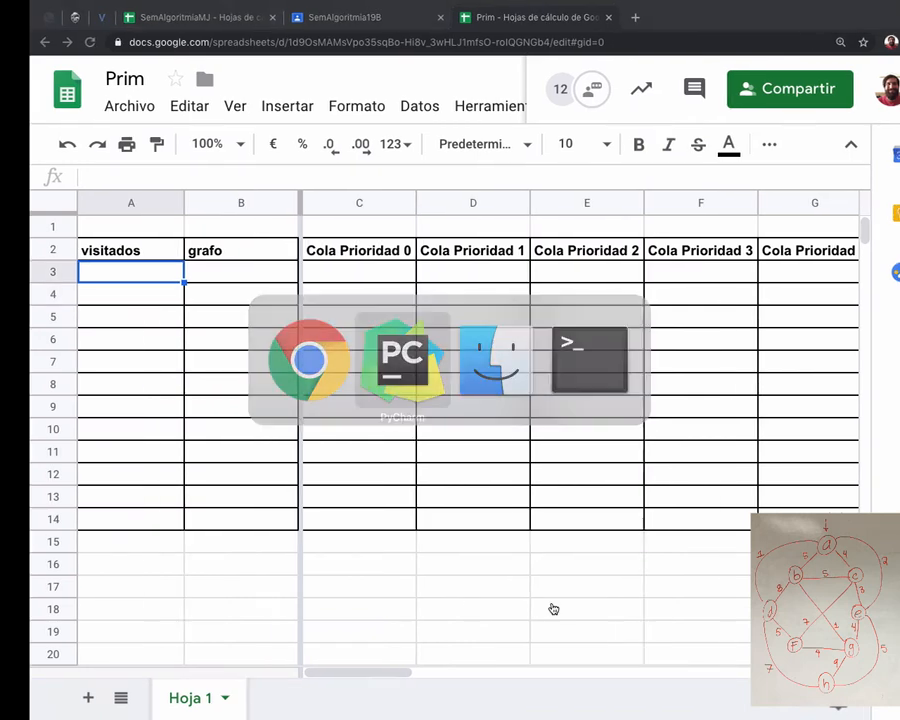
key(super+Tab)
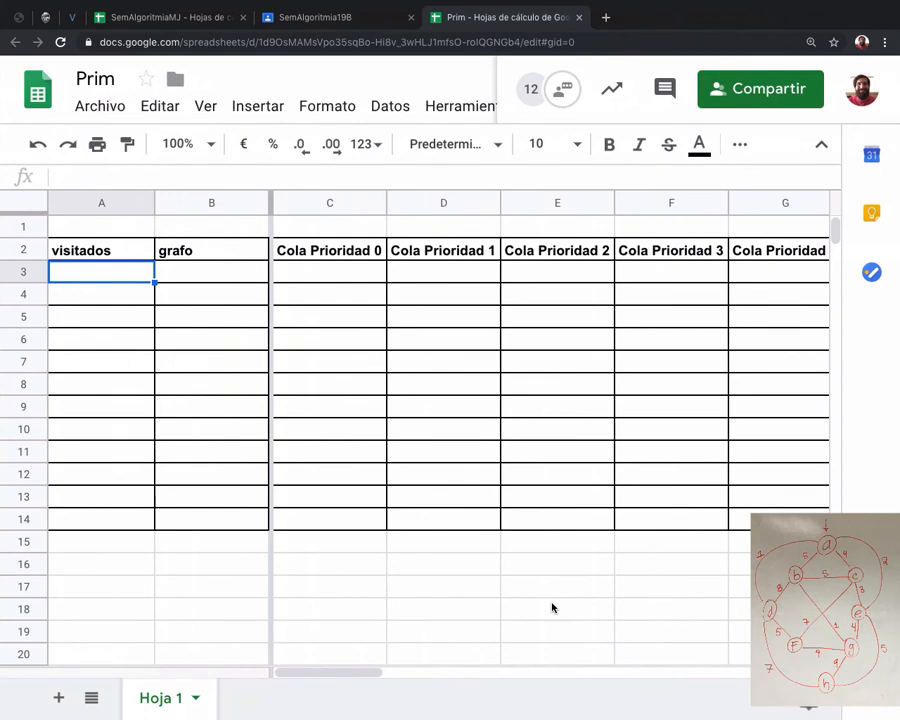
text(a)
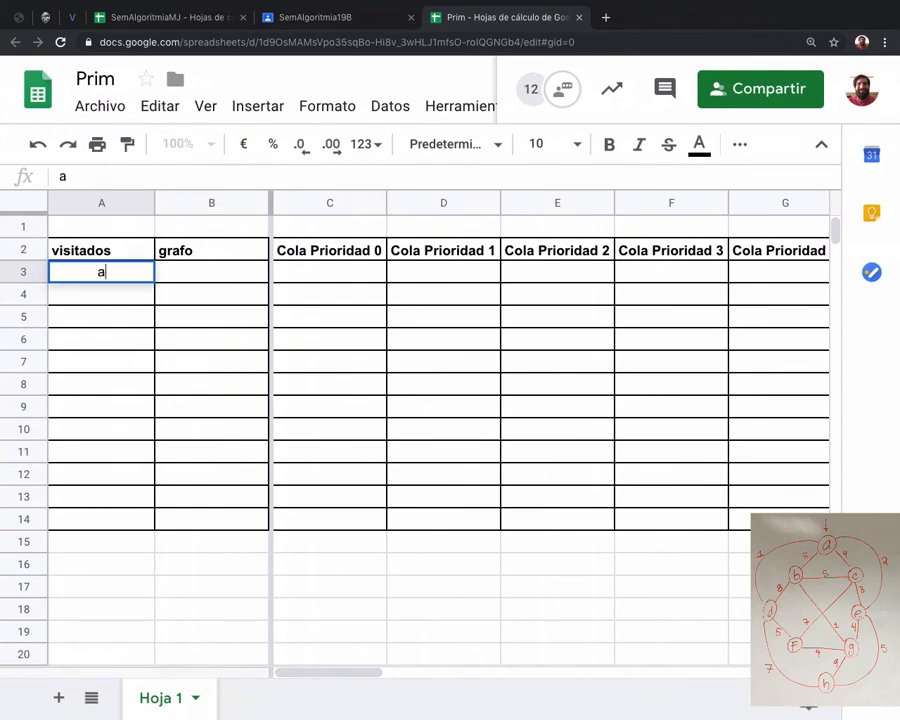
key(Right)
key(Right)
key(Right)
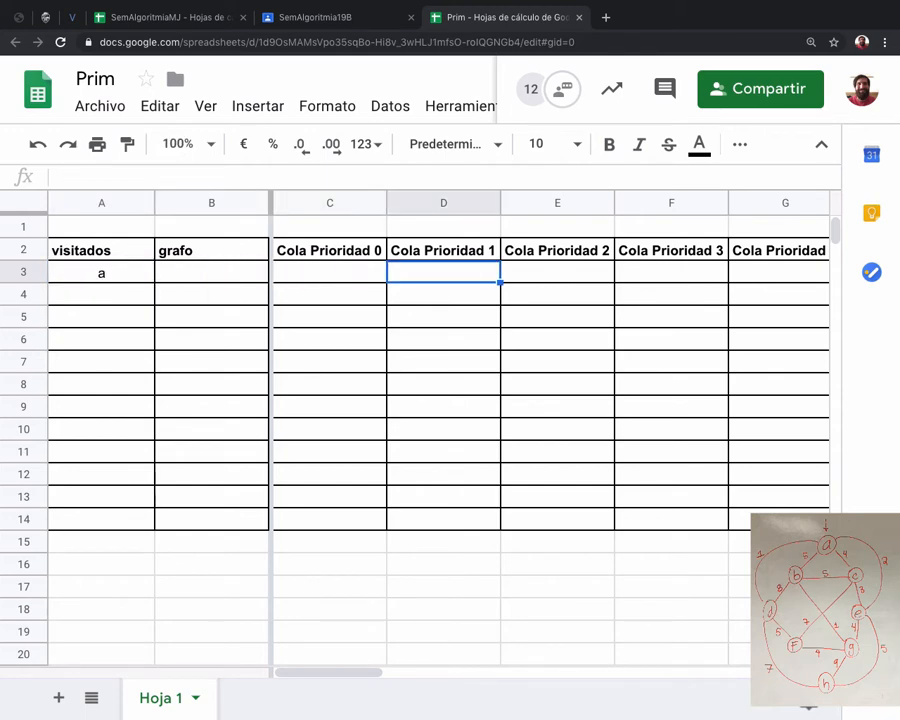
Enter the edge (1, a,b) in cell C3 under Cola Prioridad 0.
key(Left)
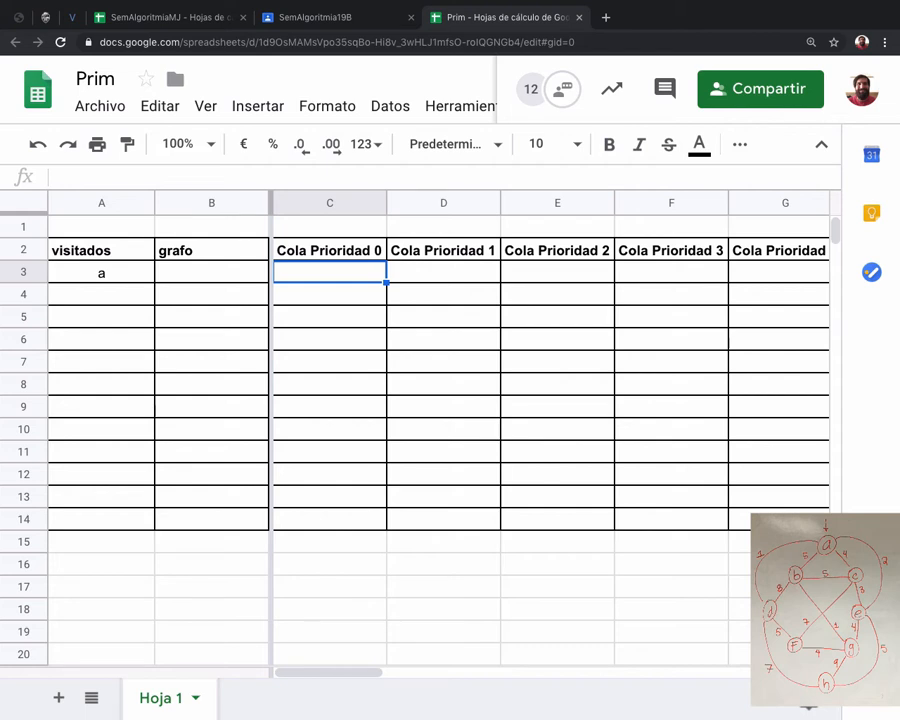
text(()
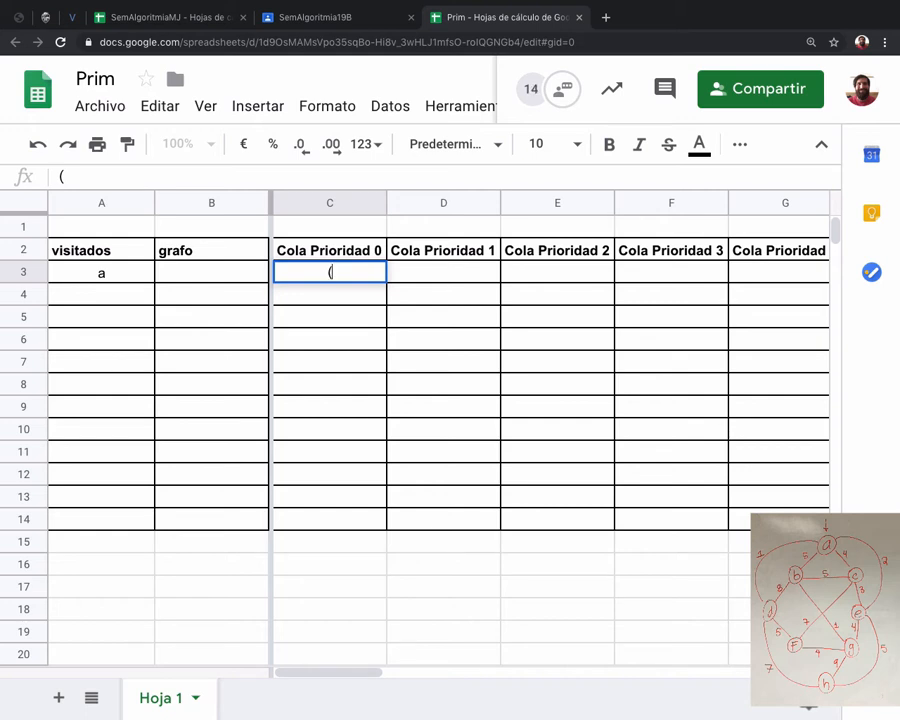
text(1, a,b))
key(Return)
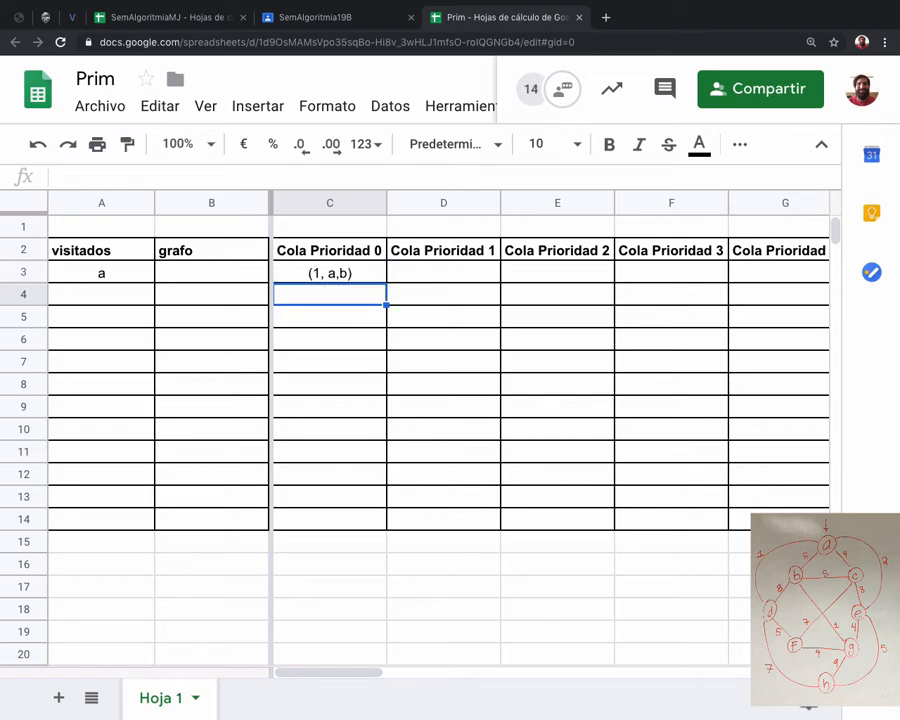
Enter the edge (5, a, b) in cell C4 of the Cola Prioridad 0 column.
text(()
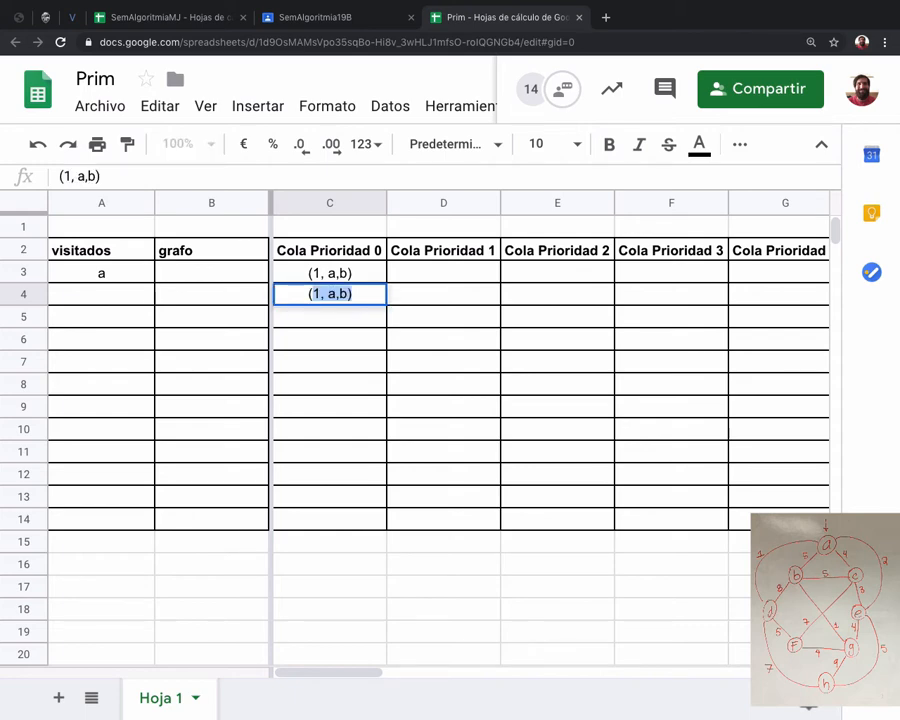
text(5,)
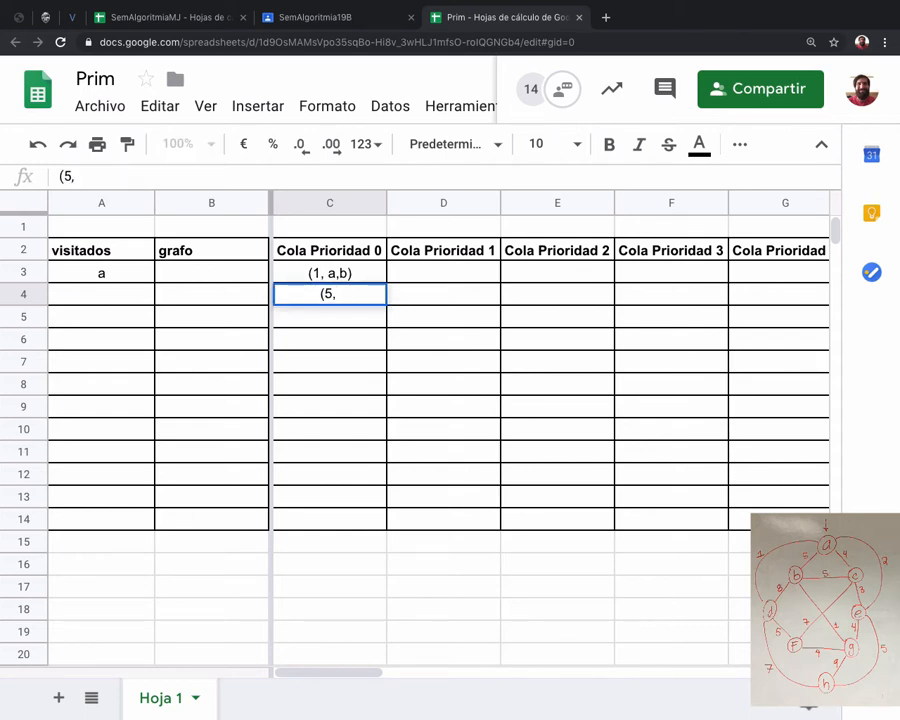
text( a, b))
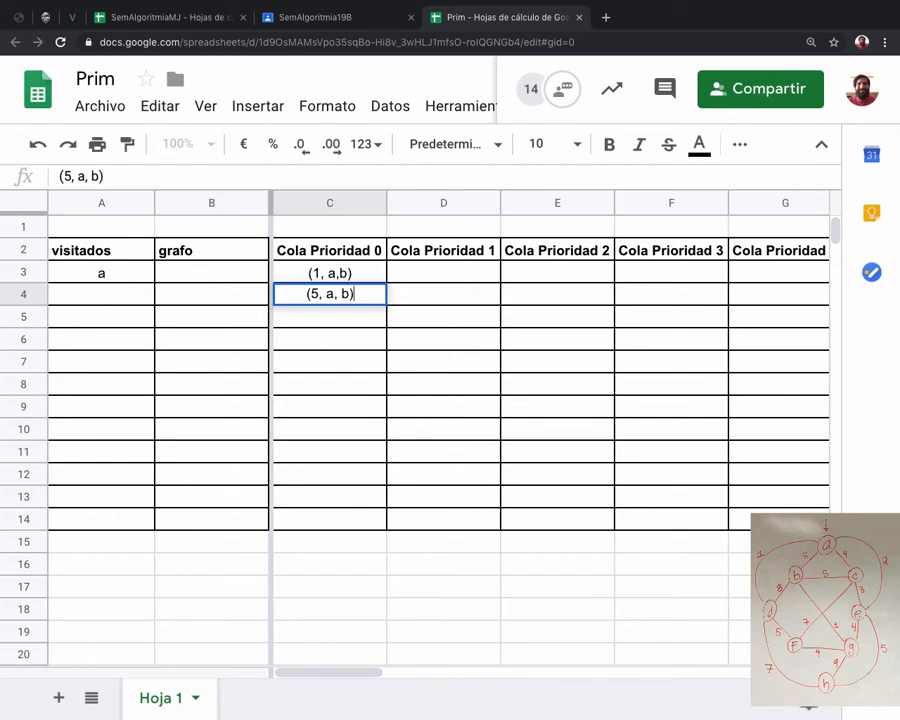
Correct the edge in cell C3 to (1, a,d).
key(Up)
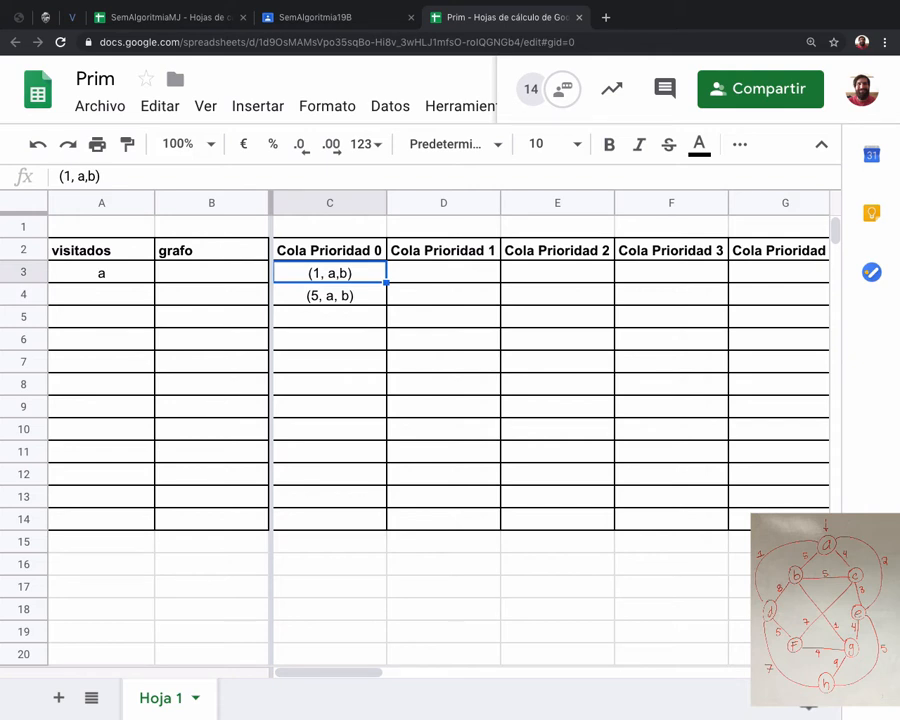
click(93, 176)
key(BackSpace)
text(d)
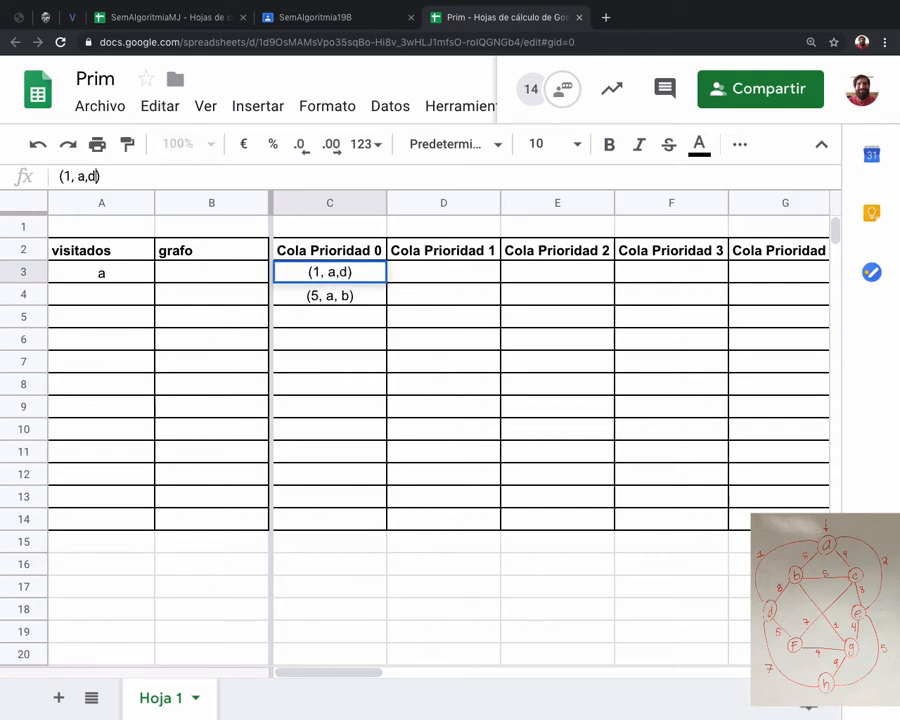
click(329, 294)
Set the font size of the Cola Prioridad 0 cells C3 to C14 to 18.
drag(327, 272, 329, 518)
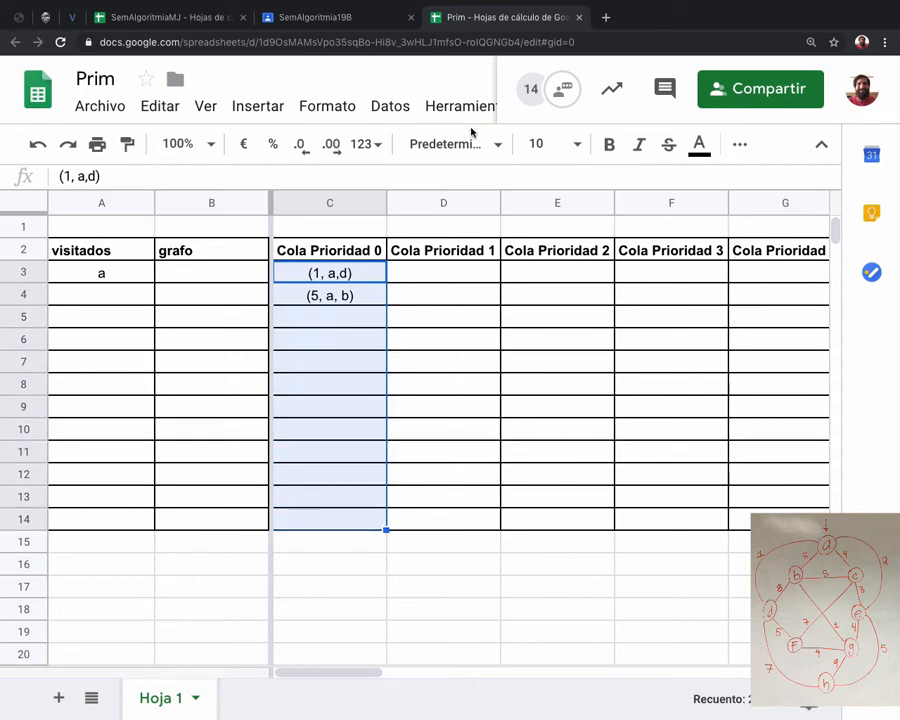
click(583, 152)
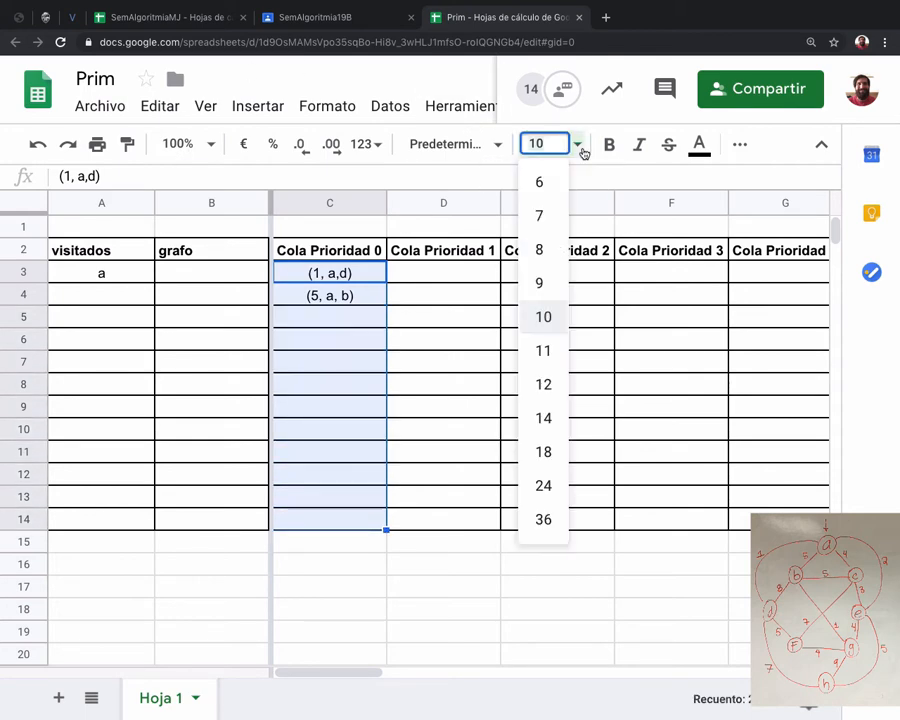
click(548, 388)
click(576, 151)
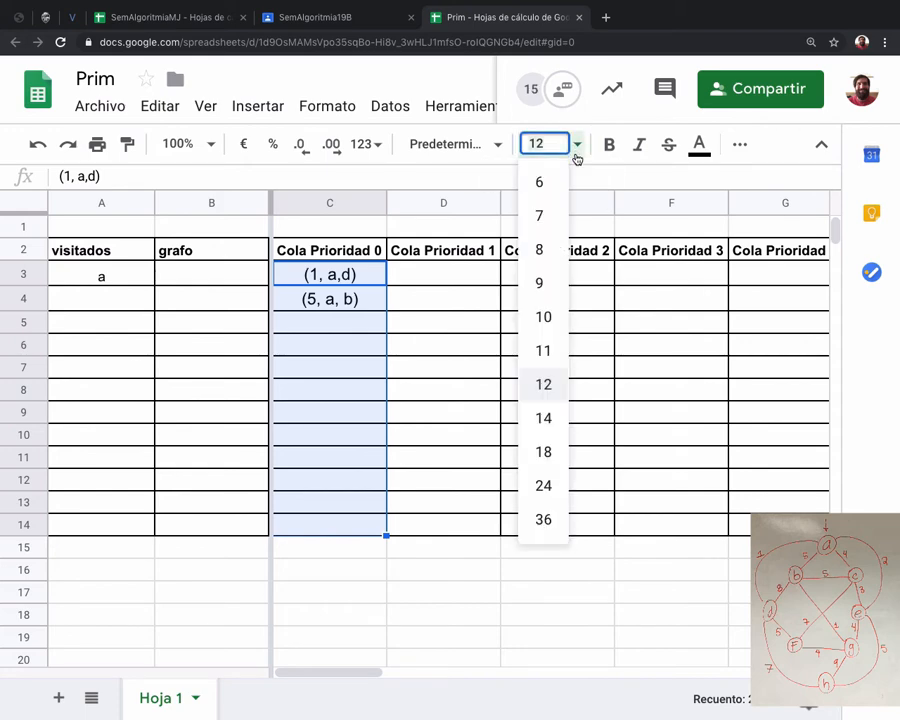
click(543, 452)
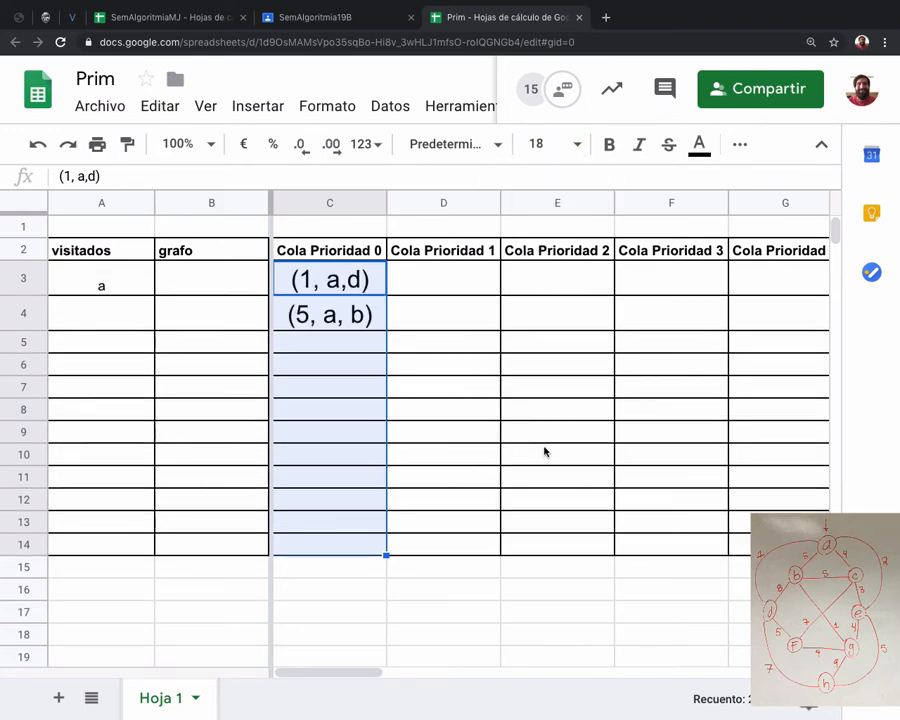
Set the font size of the visitados and grafo cells A3 to B14 to 18.
click(126, 272)
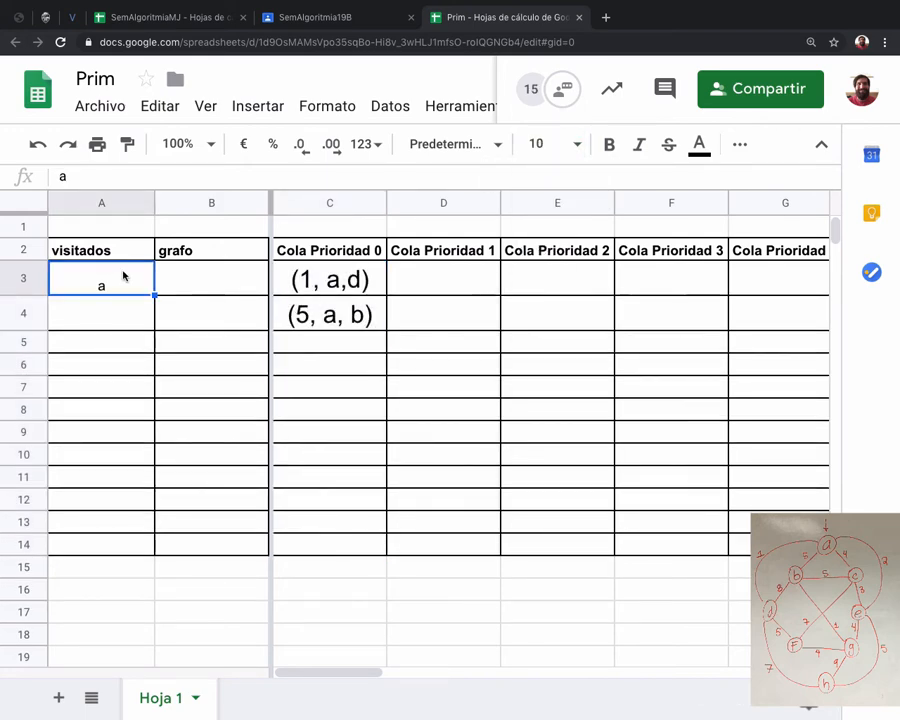
shift+click(219, 540)
click(581, 144)
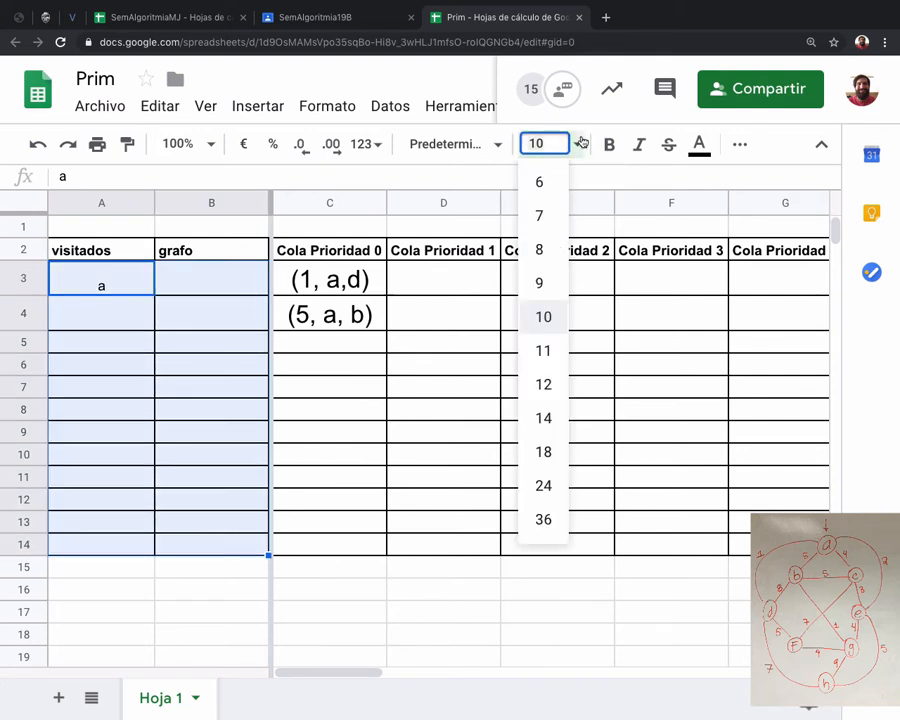
click(543, 452)
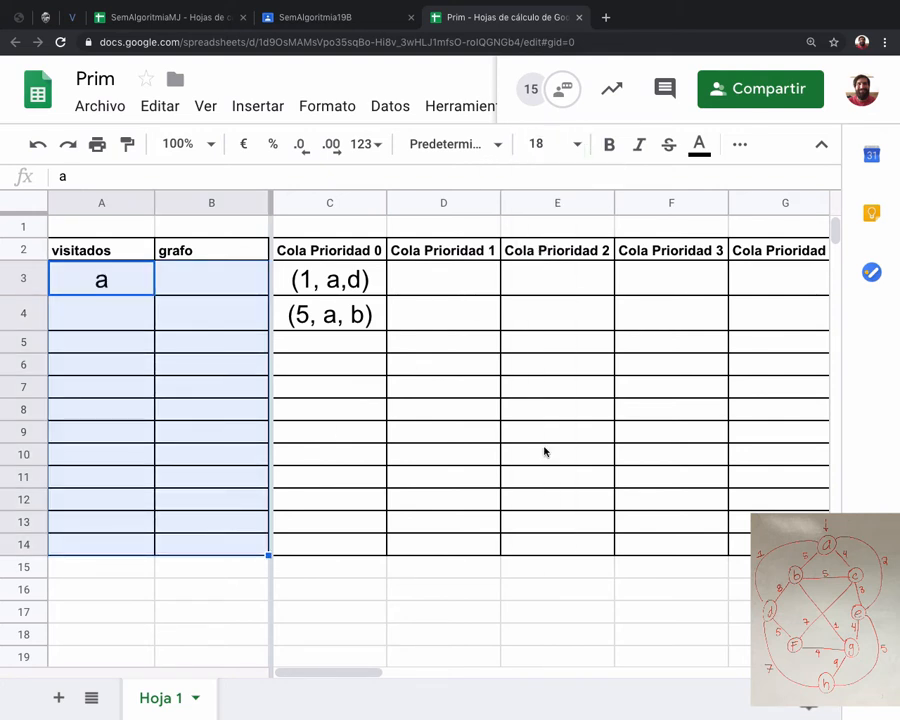
Add the edge (4, a,c) to the Cola Prioridad 0 column in cell C5.
click(339, 341)
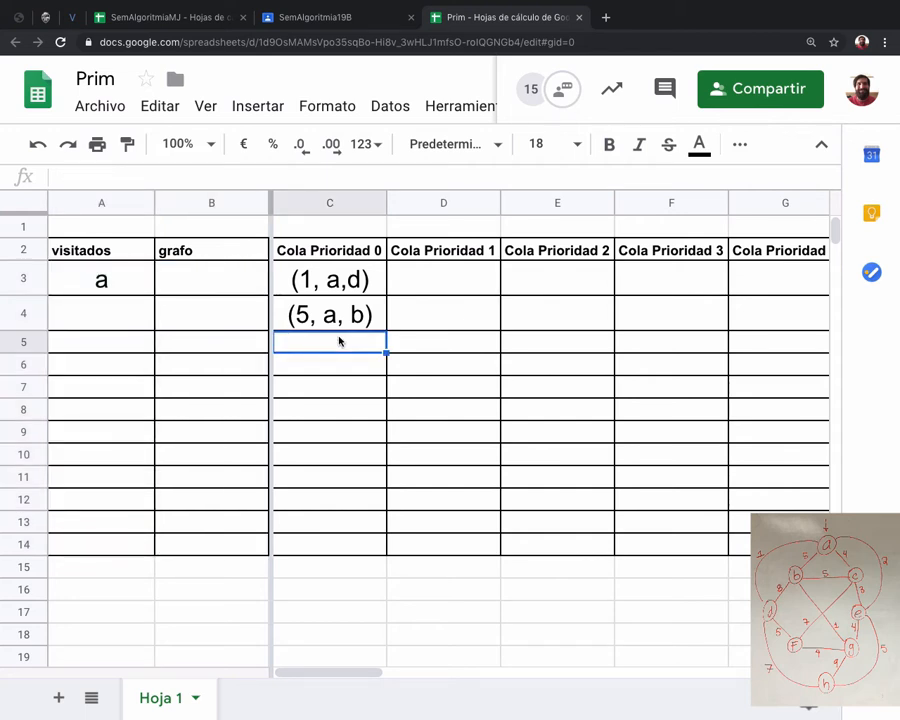
text(()
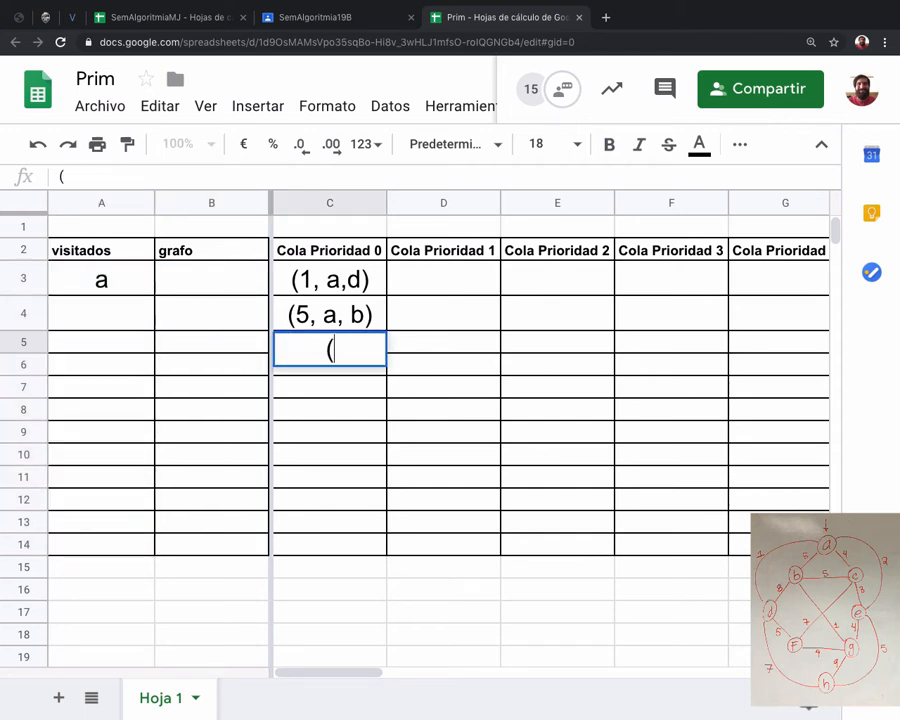
text(4, a,c))
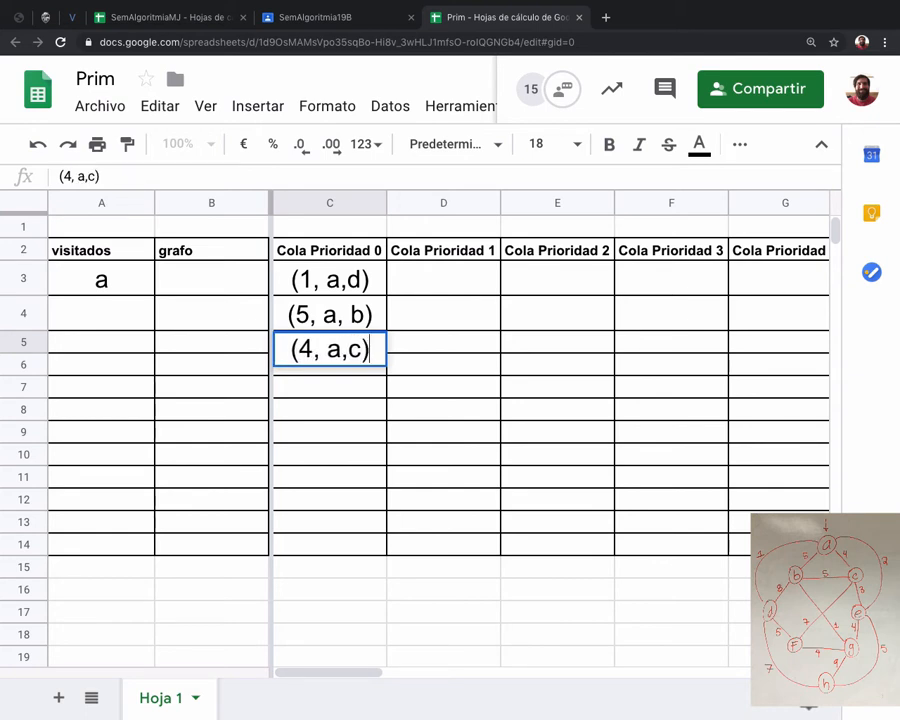
key(Return)
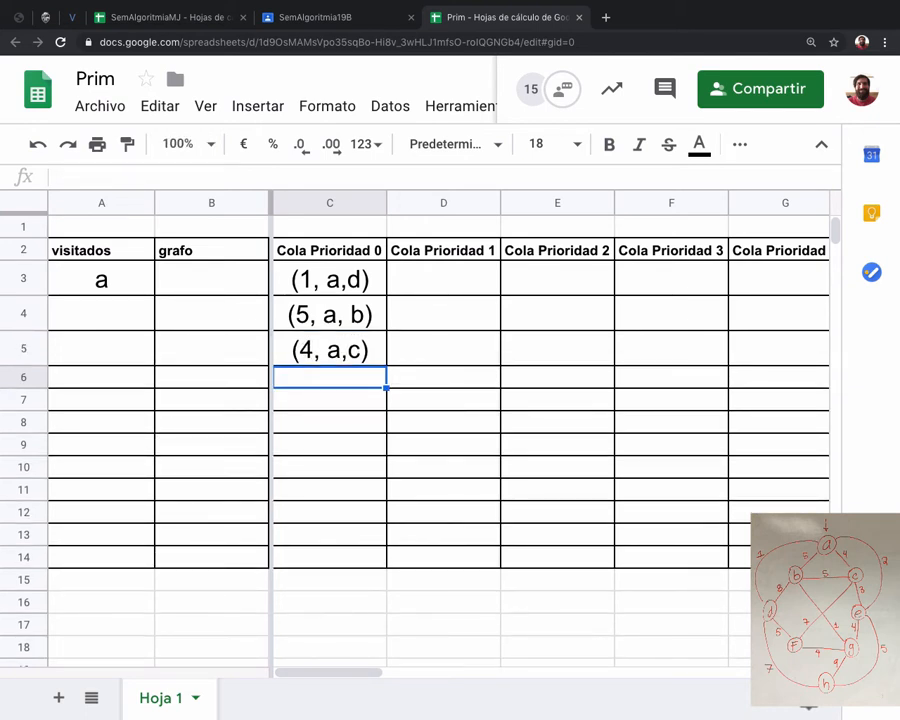
Add the edge (2, a, e) to the Cola Prioridad 0 column in cell C6.
text((2)
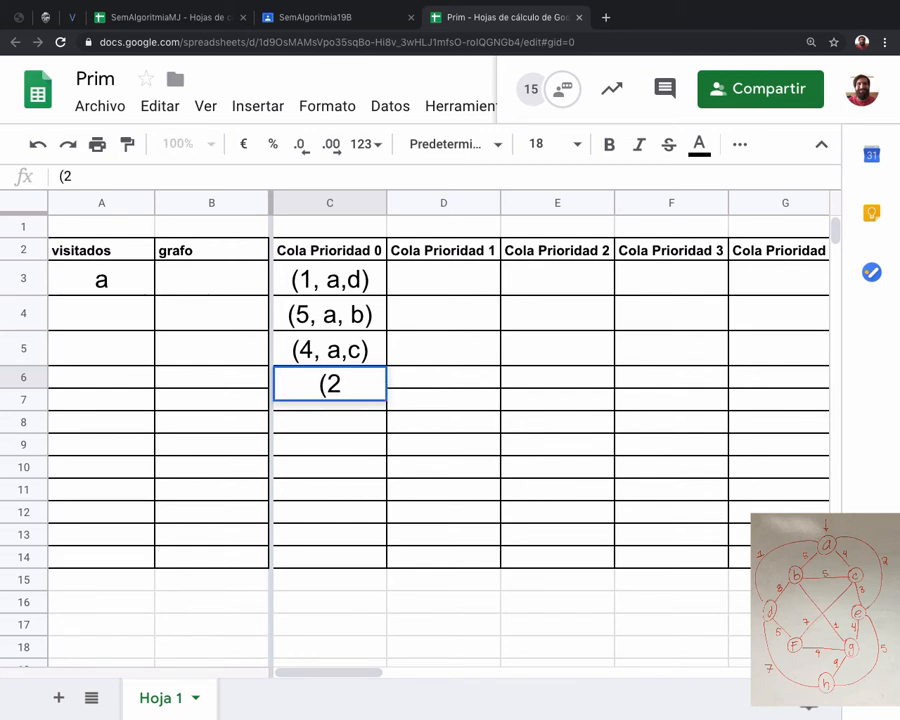
text(, a, e))
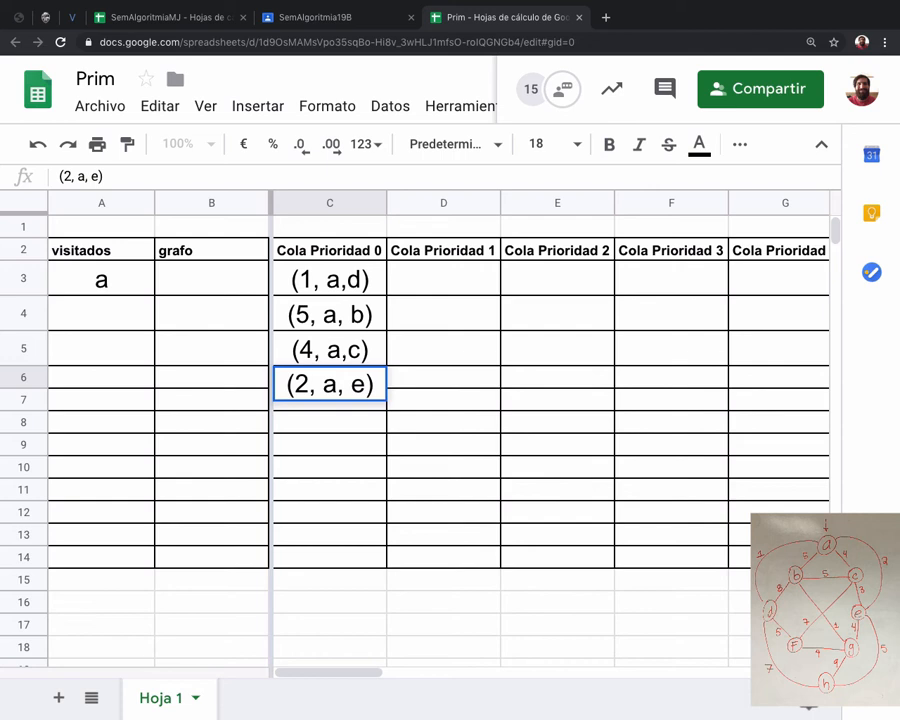
key(Return)
key(Up)
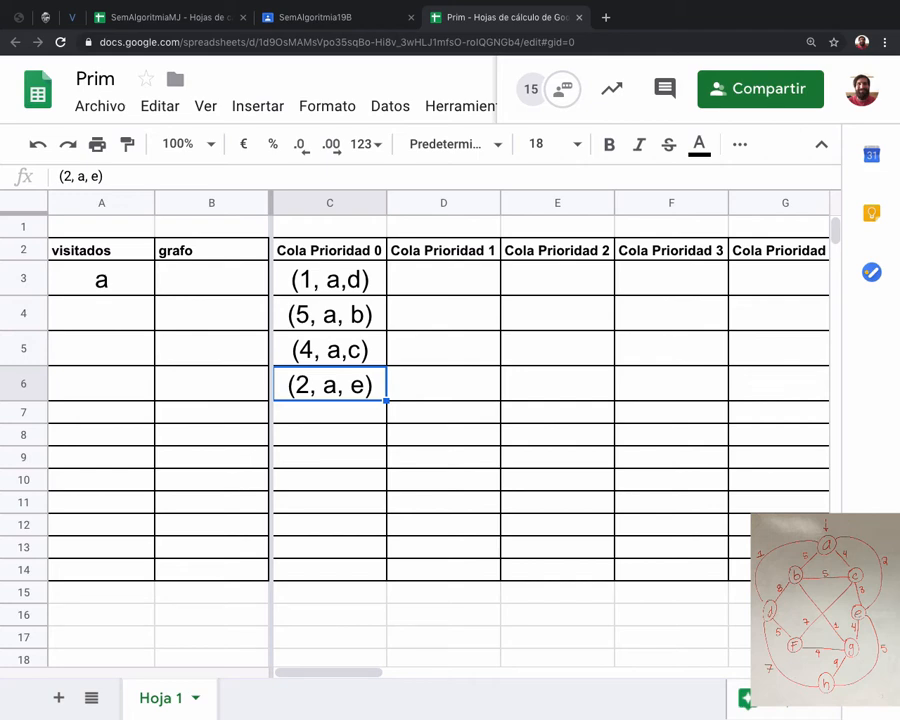
Move the edges (5, a, b) and (4, a,c) from C4 and C5 down to cells C7 and C8.
key(ctrl+c)
key(Up)
key(Up)
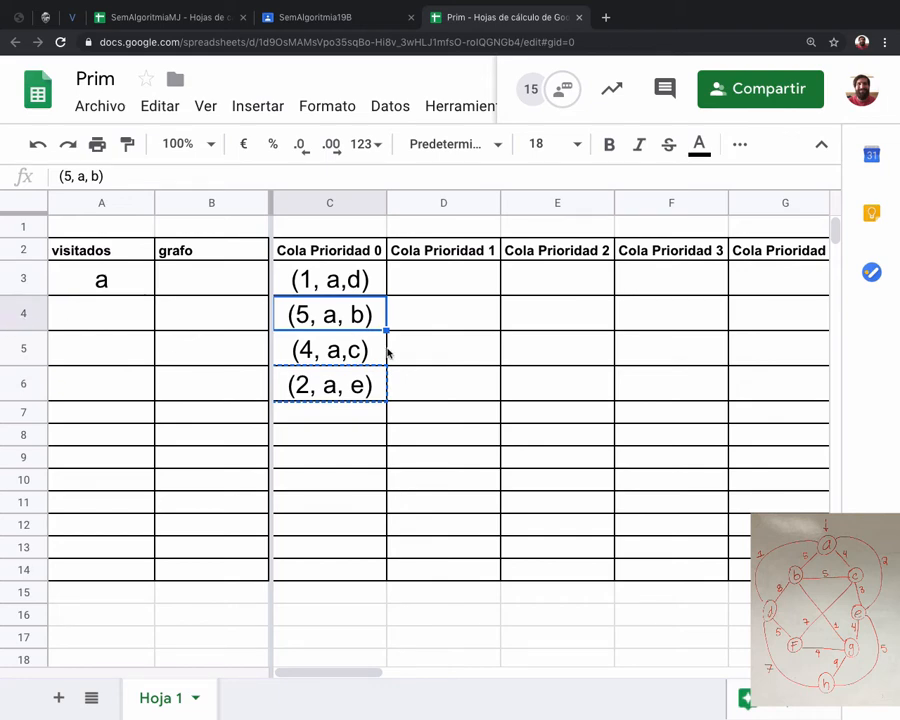
key(shift+Down)
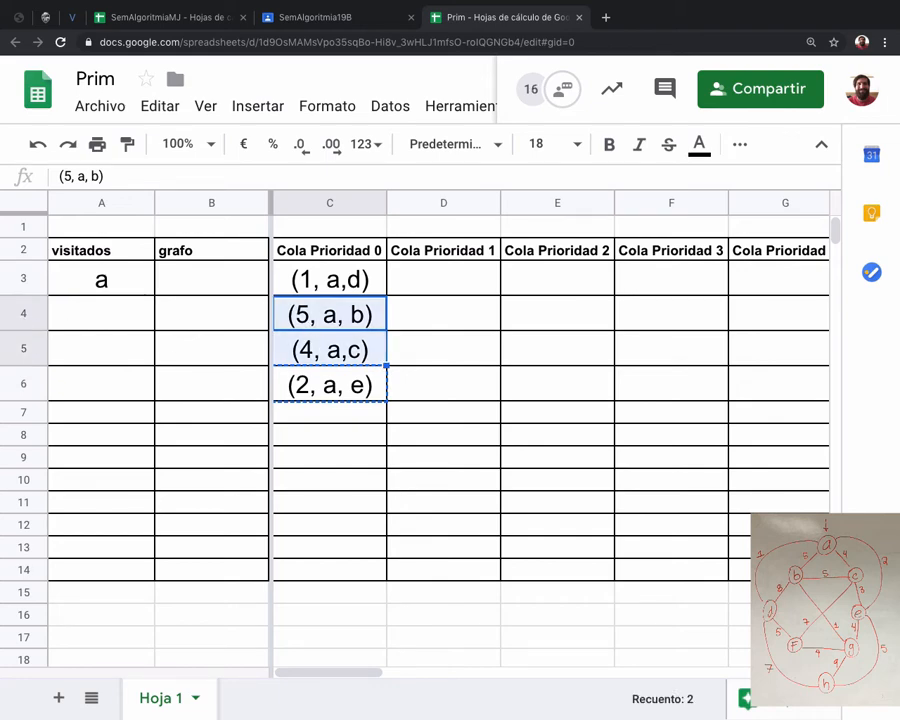
key(ctrl+x)
click(315, 414)
key(ctrl+v)
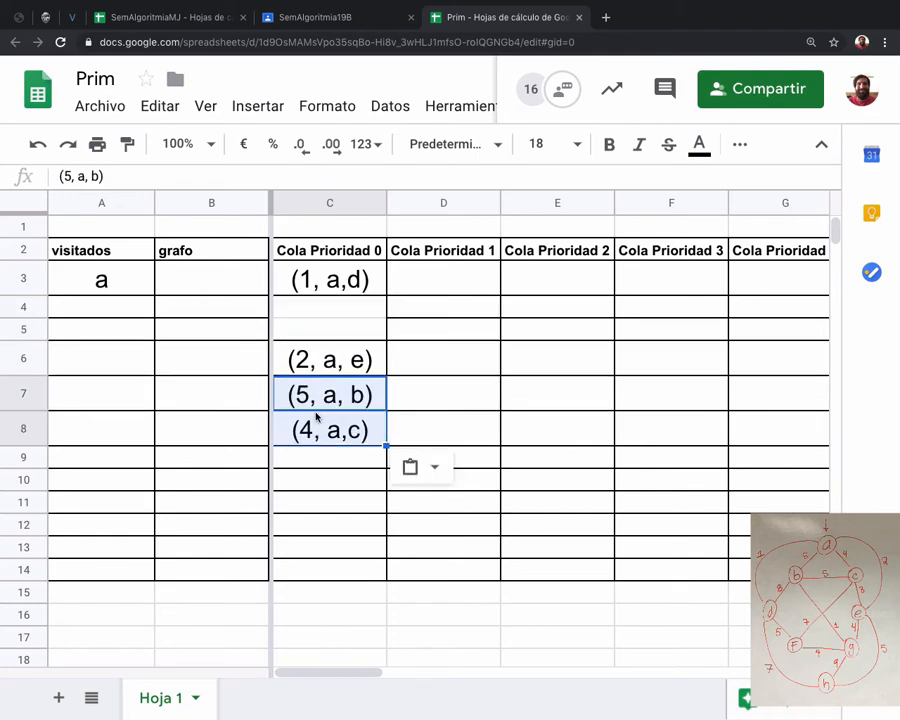
Move the edge (2, a, e) from C6 up to cell C4, directly below (1, a,d).
click(309, 366)
key(ctrl+c)
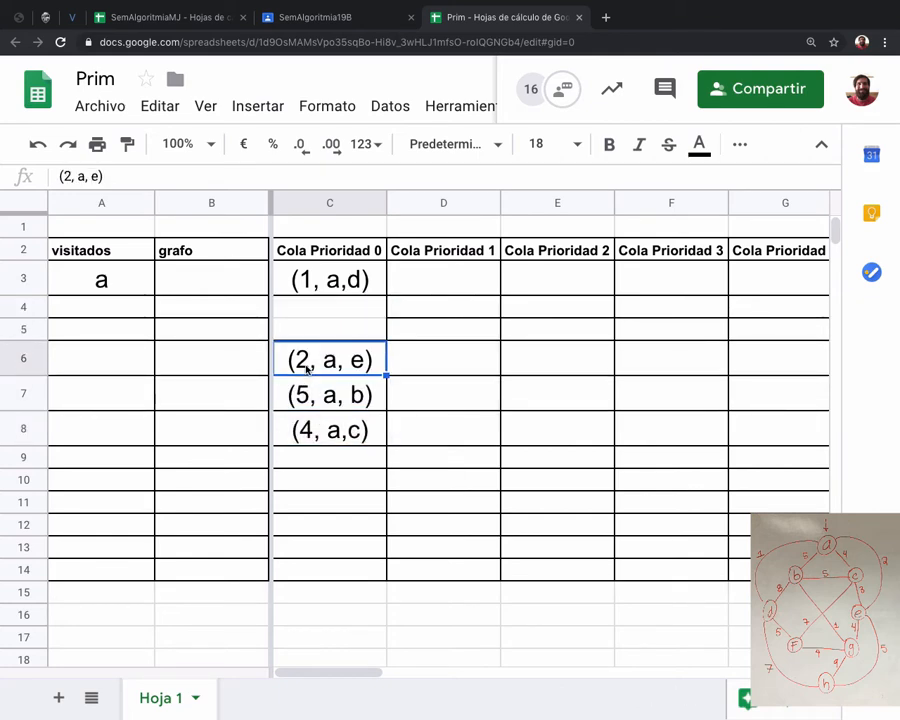
click(305, 314)
key(ctrl+v)
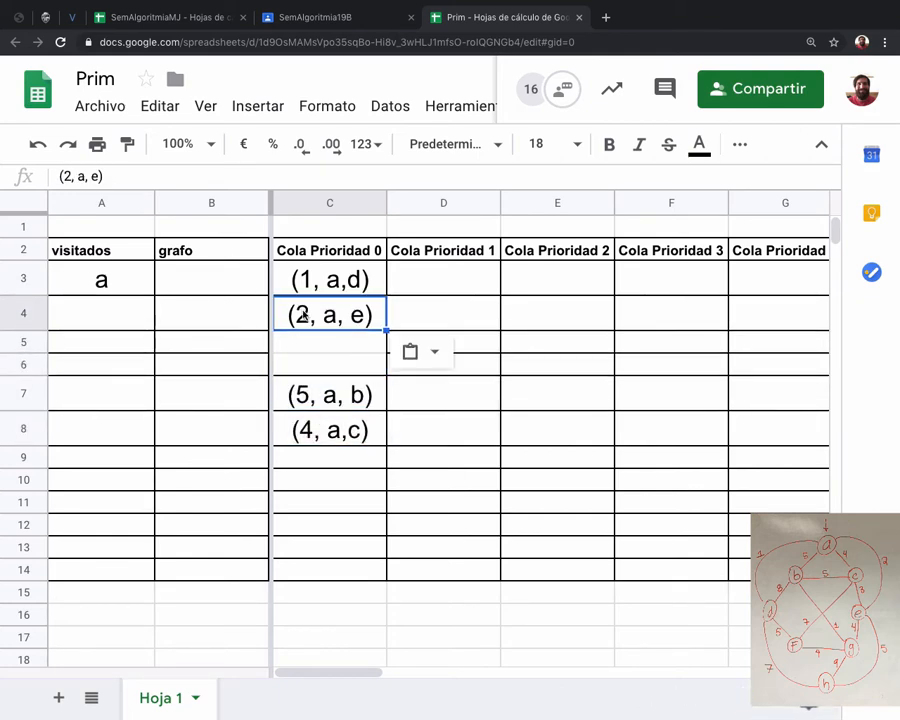
Move the edge (4, a,c) from C8 up to cell C5, directly below (2, a, e).
click(308, 425)
key(ctrl+x)
click(301, 342)
key(ctrl+v)
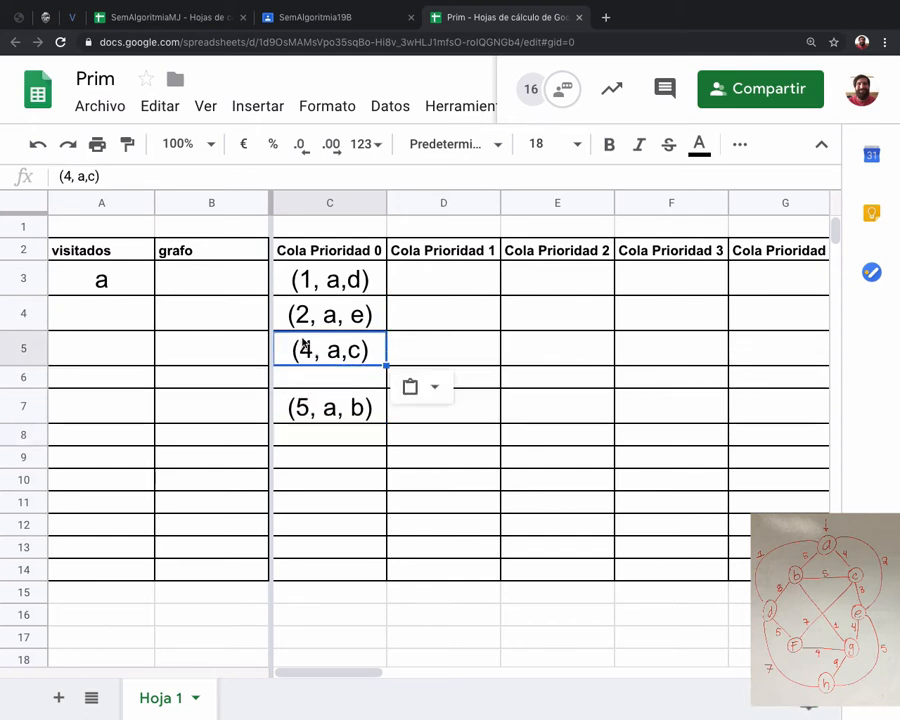
Move the edge (5, a, b) from C7 up to cell C6, directly below (4, a,c).
click(305, 410)
key(ctrl+x)
click(305, 381)
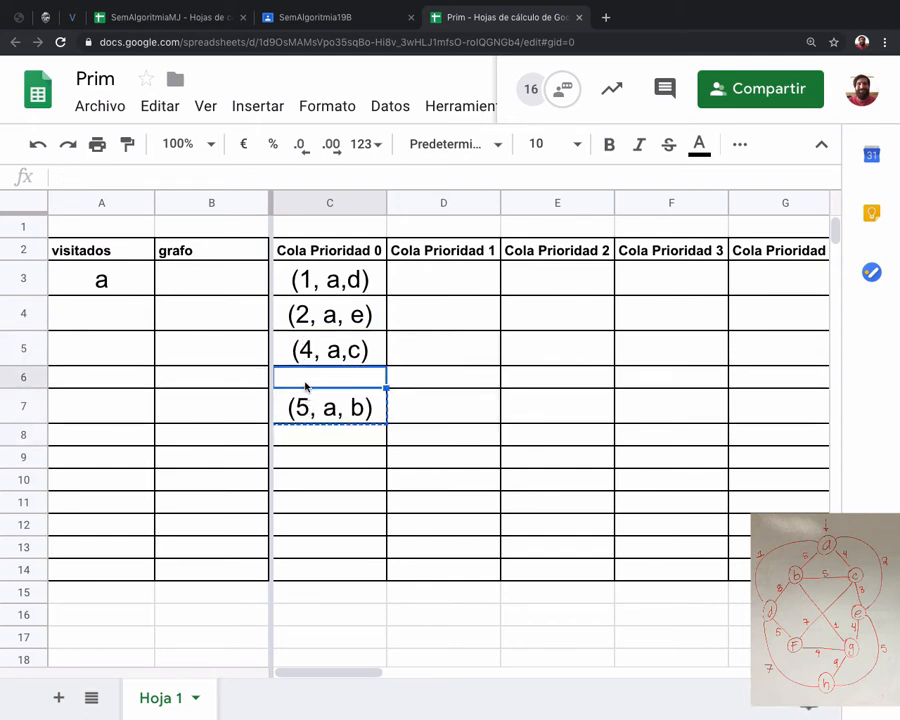
key(ctrl+v)
click(315, 434)
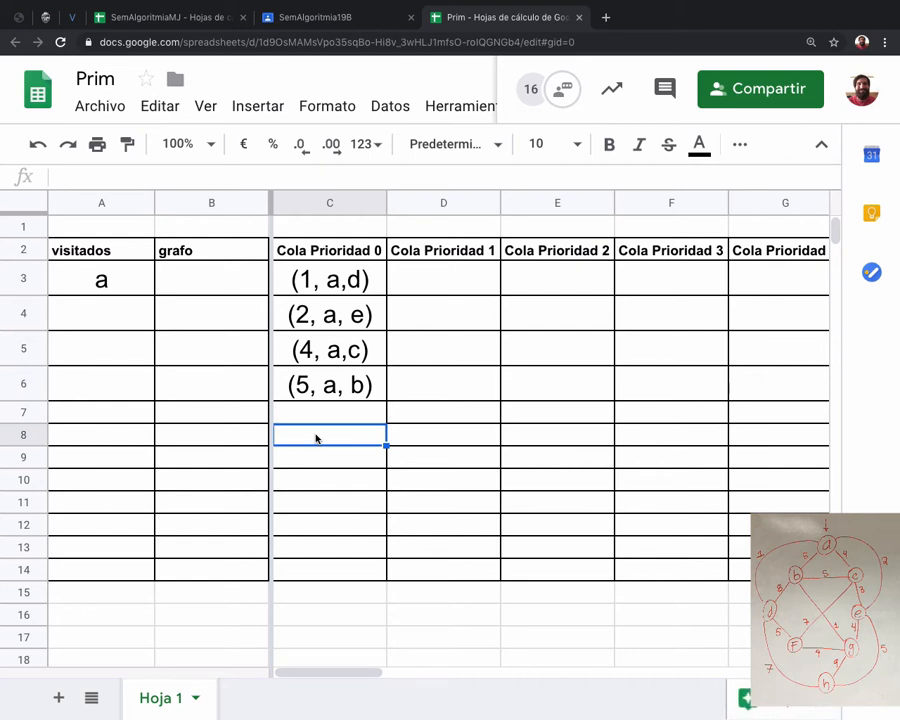
Bring all the Cola Prioridad columns into view and select their first row, C3:K3.
key(Up)
key(Up)
key(Up)
key(Up)
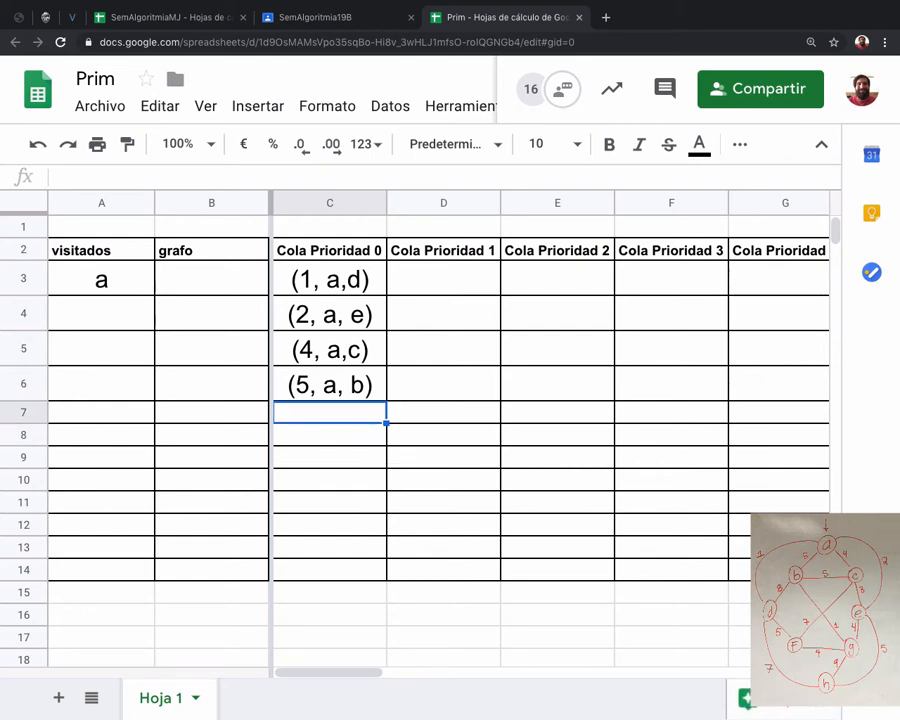
key(Up)
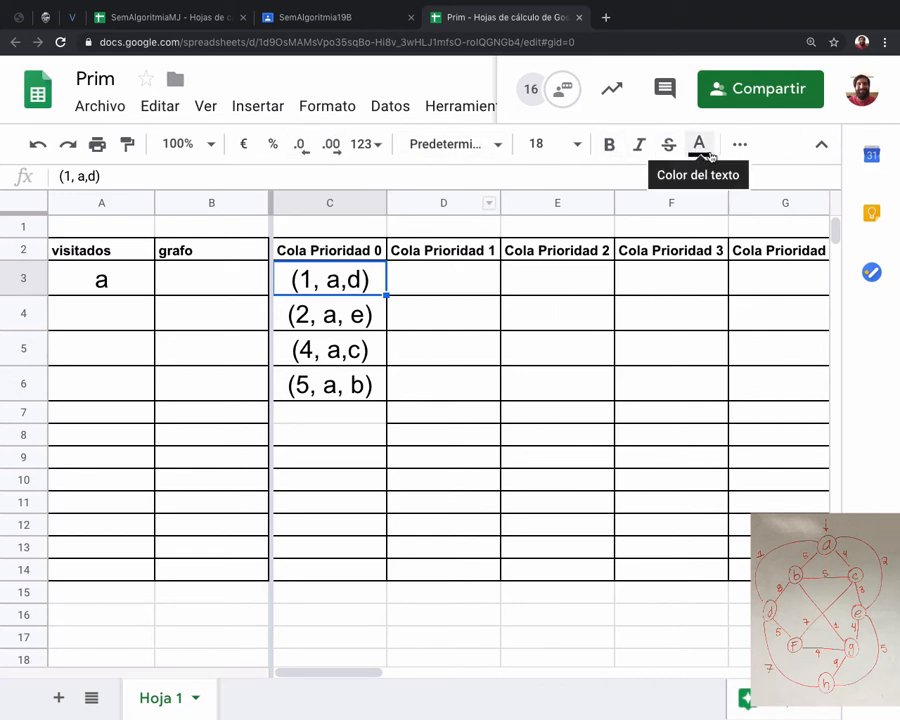
click(820, 144)
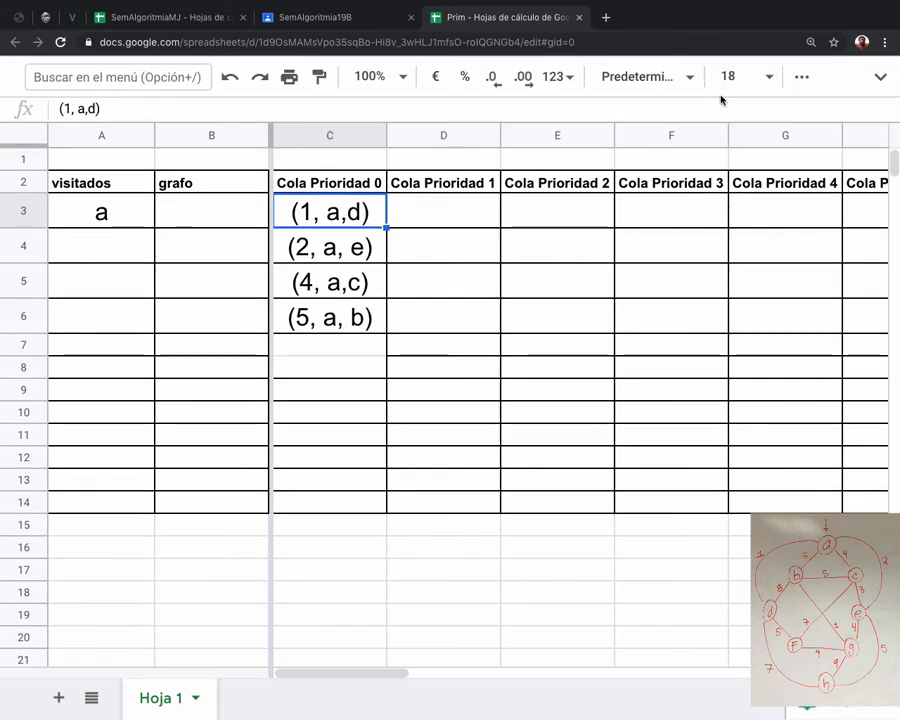
key(super+minus)
key(super+minus)
key(super+minus)
key(super+minus)
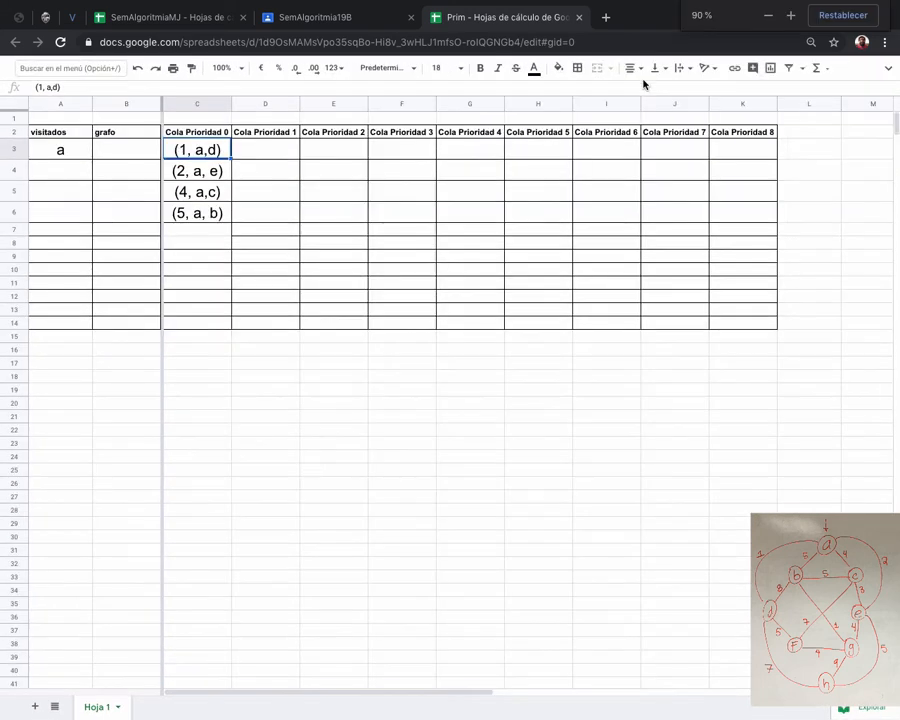
shift+click(755, 150)
click(536, 68)
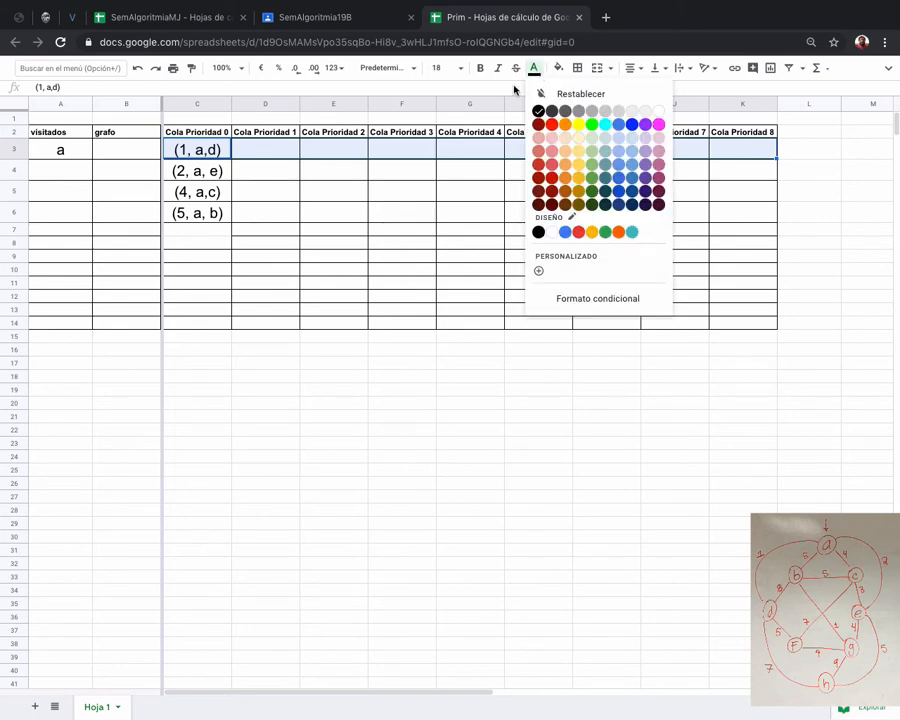
click(578, 124)
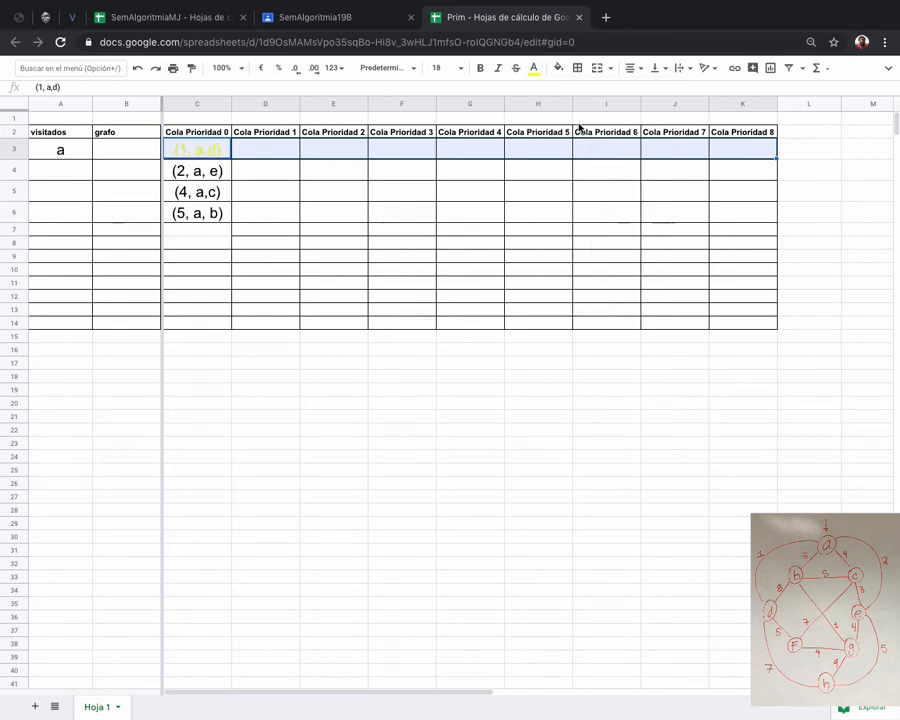
key(super+z)
Fill the first row of the priority queue columns, C3:K3, with yellow.
click(560, 70)
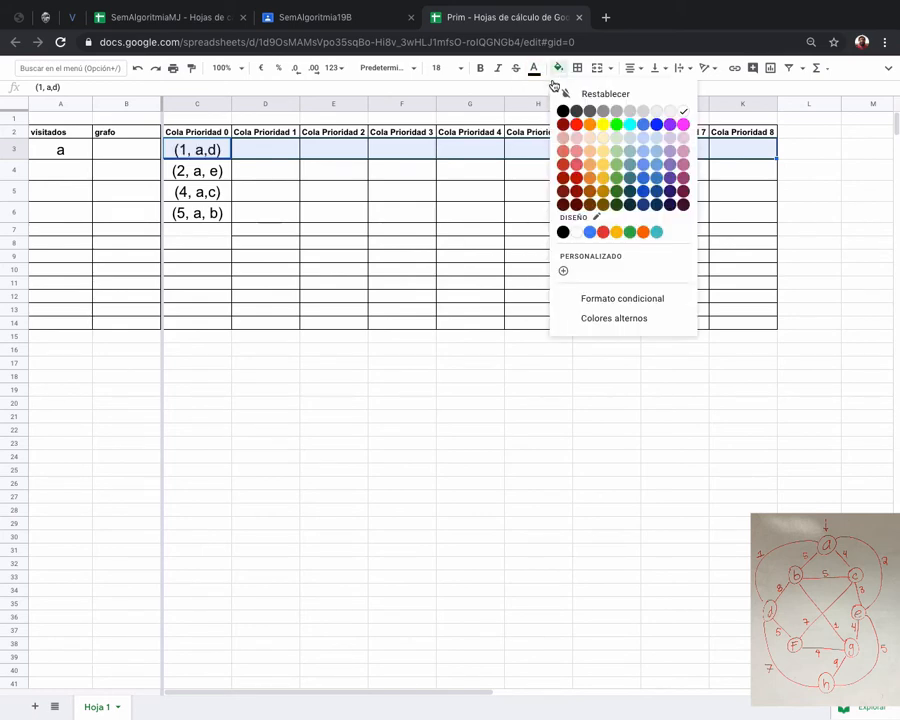
click(602, 125)
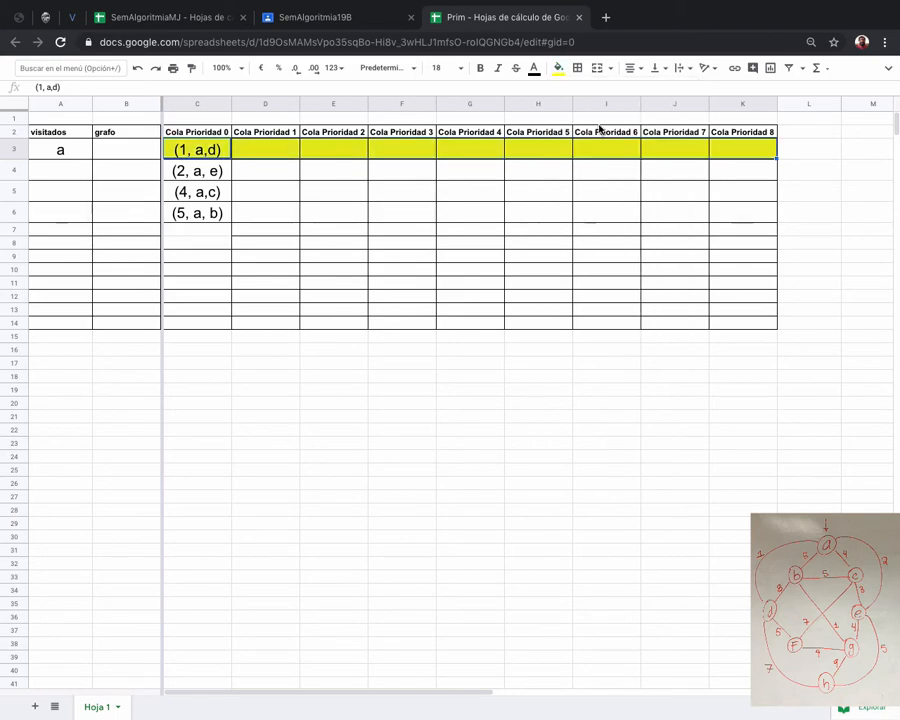
key(super+plus)
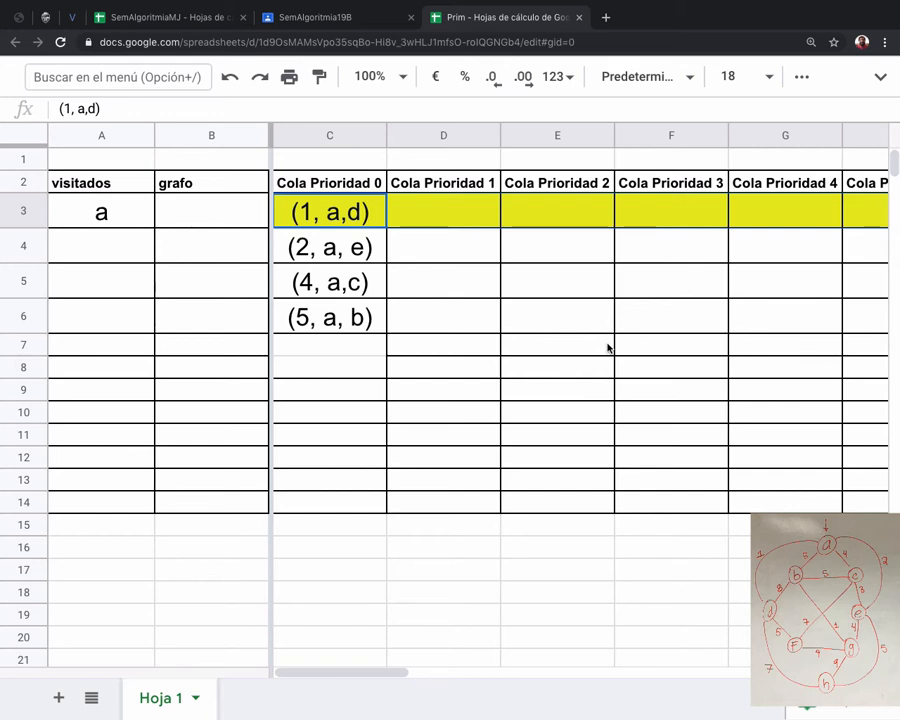
key(Down)
key(Up)
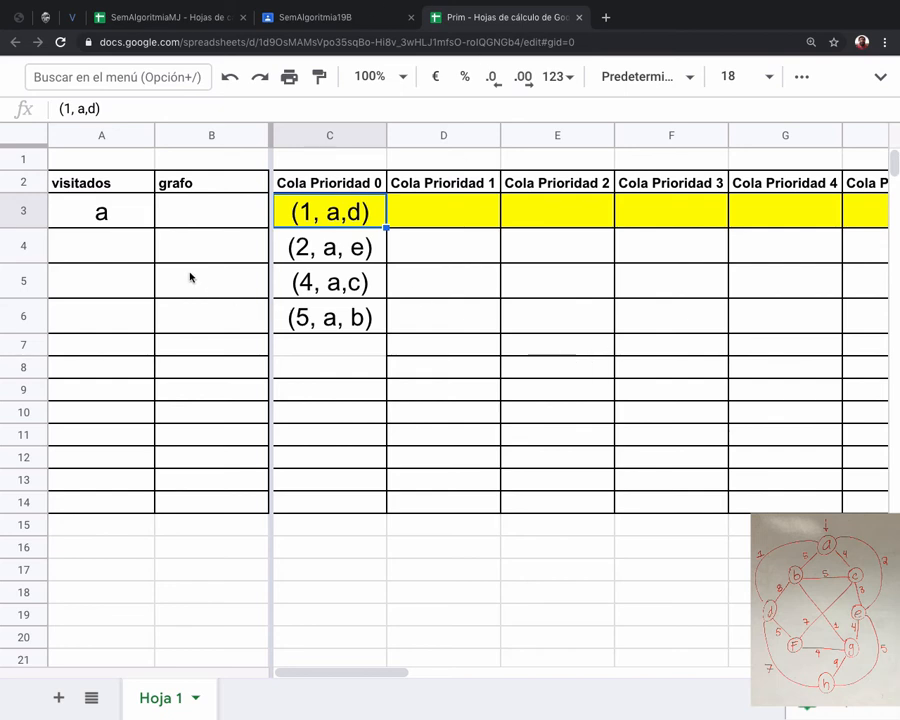
Add node d to the visitados column in cell A4.
click(111, 255)
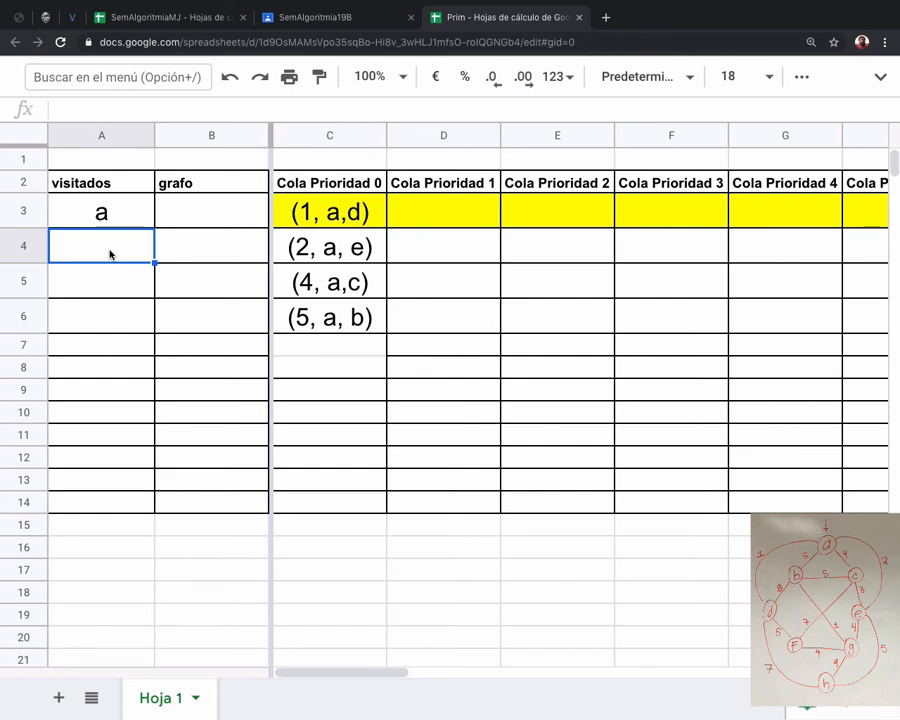
text(d)
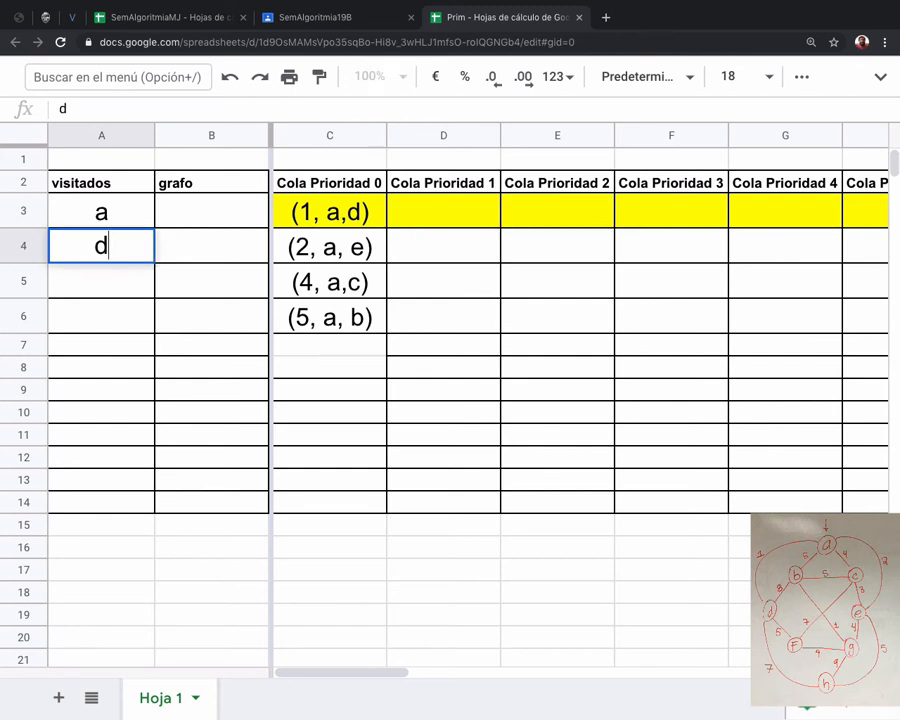
key(Right)
Copy the edge (1, a,d) from C3 into cell B3 of the grafo column.
key(Up)
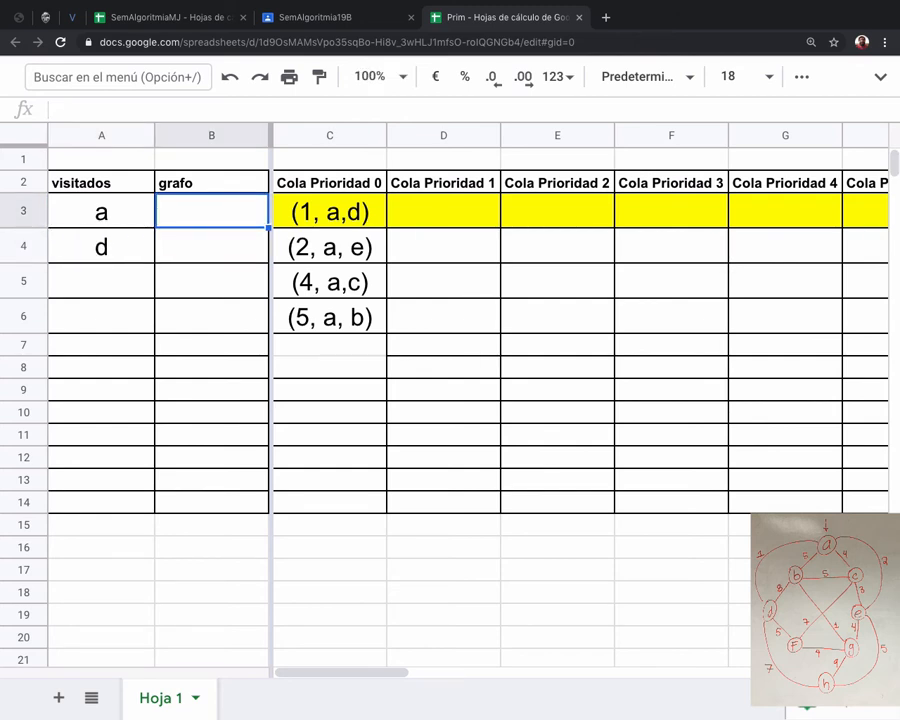
key(Right)
key(ctrl+c)
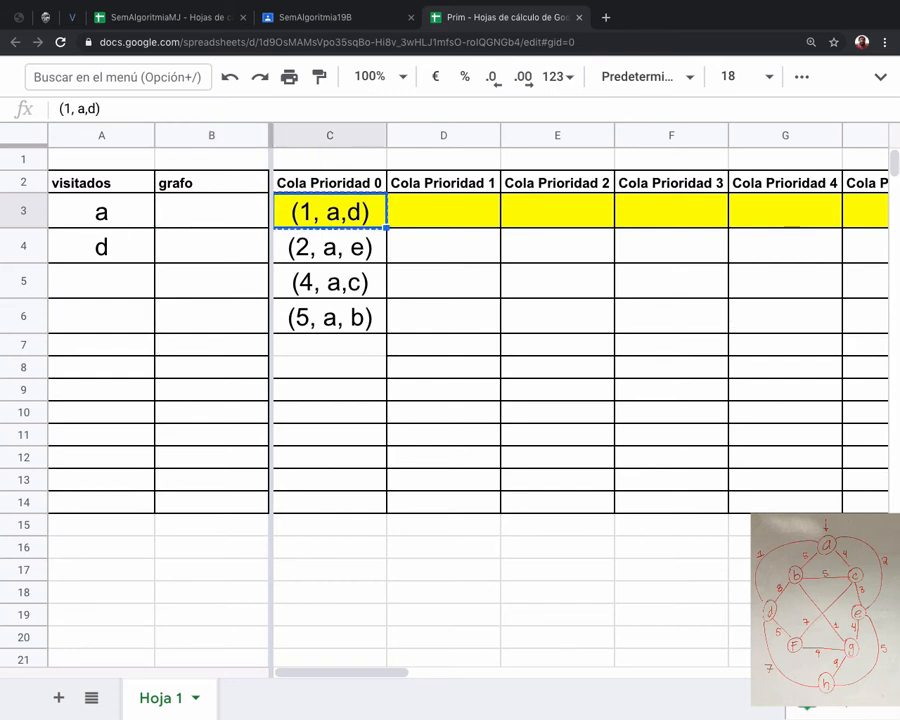
key(Left)
key(ctrl+v)
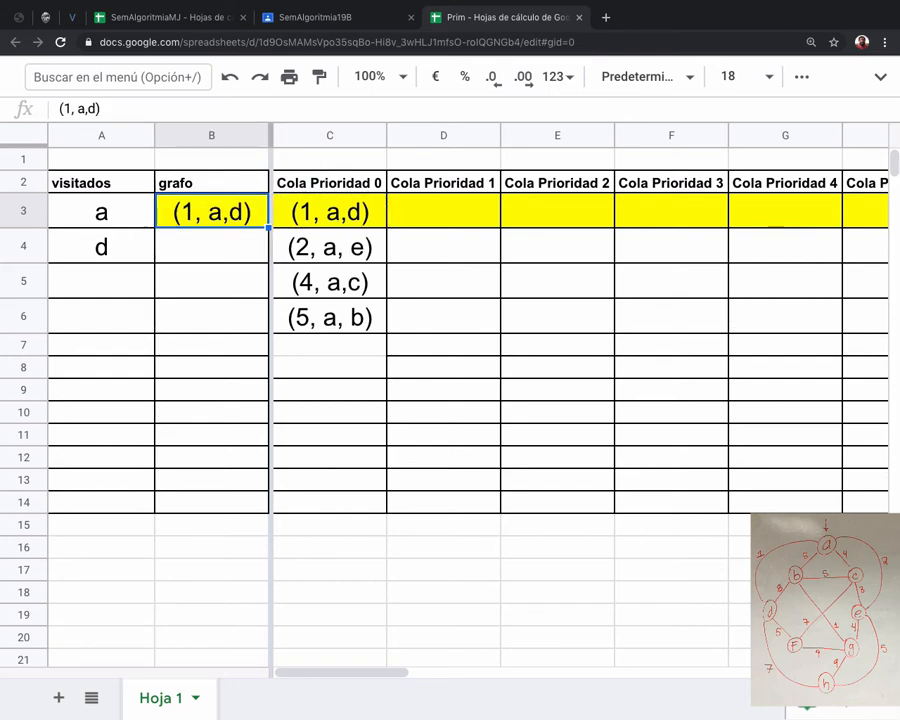
Copy the remaining Cola Prioridad 0 edges in C4:C6 into the Cola Prioridad 1 column, starting at D3.
key(Right)
key(Right)
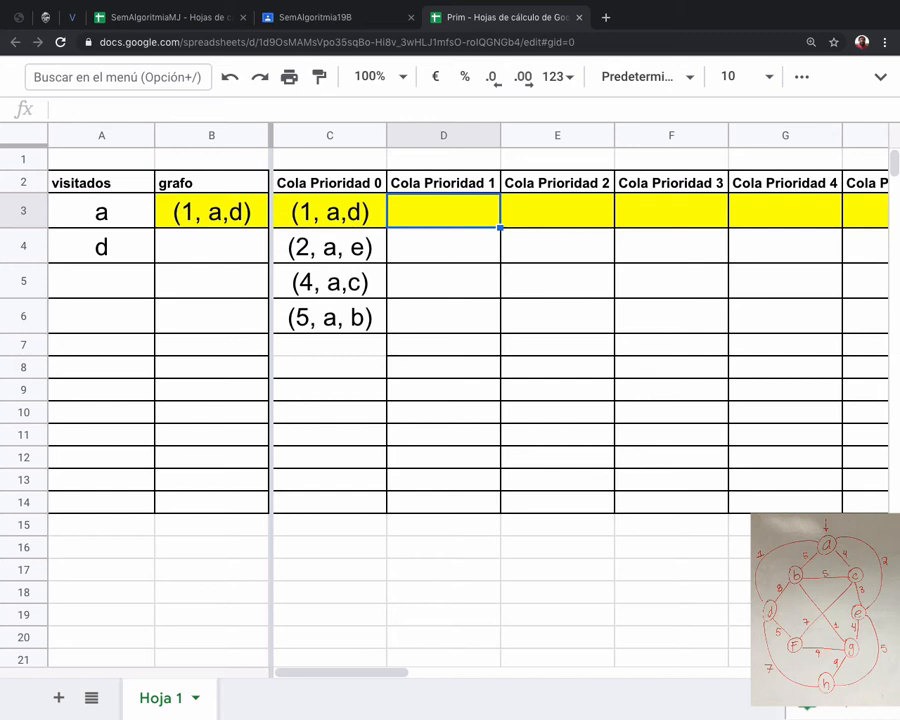
key(Down)
key(Down)
key(Up)
key(Left)
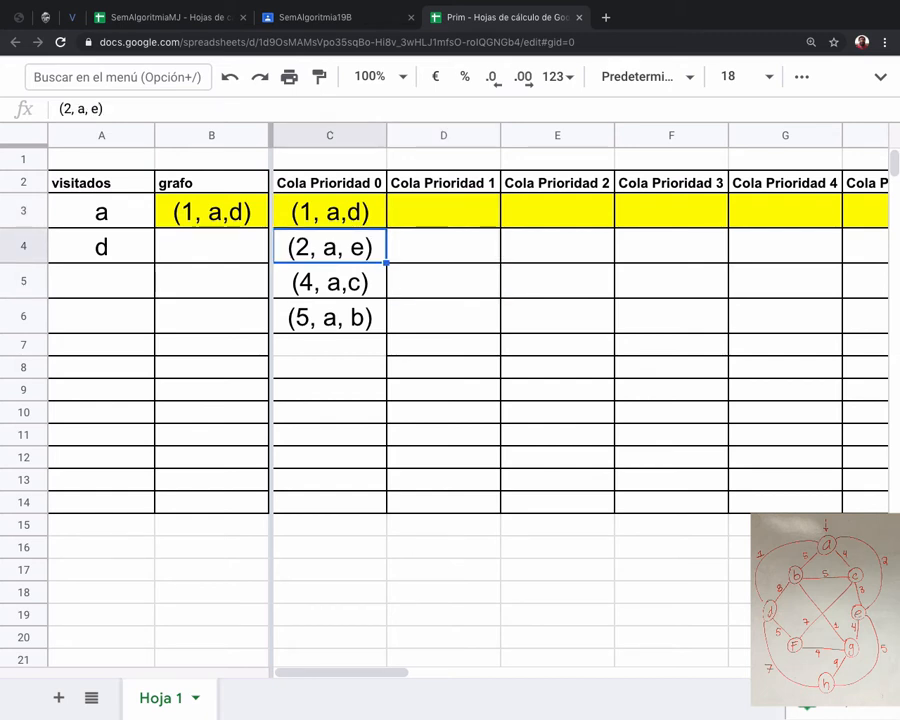
key(shift+Down)
key(shift+Down)
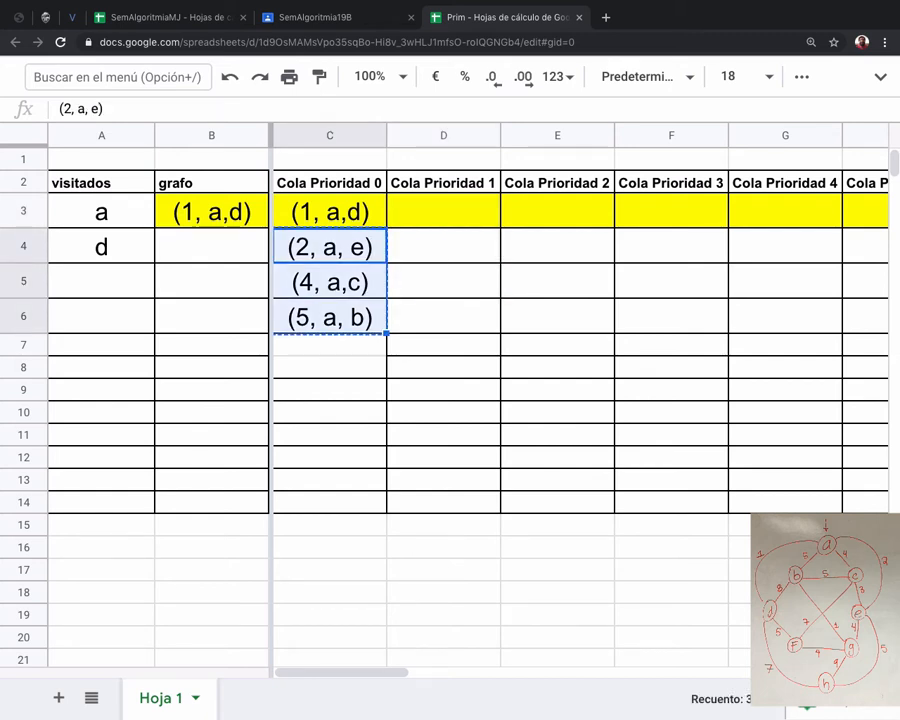
key(ctrl+c)
click(410, 229)
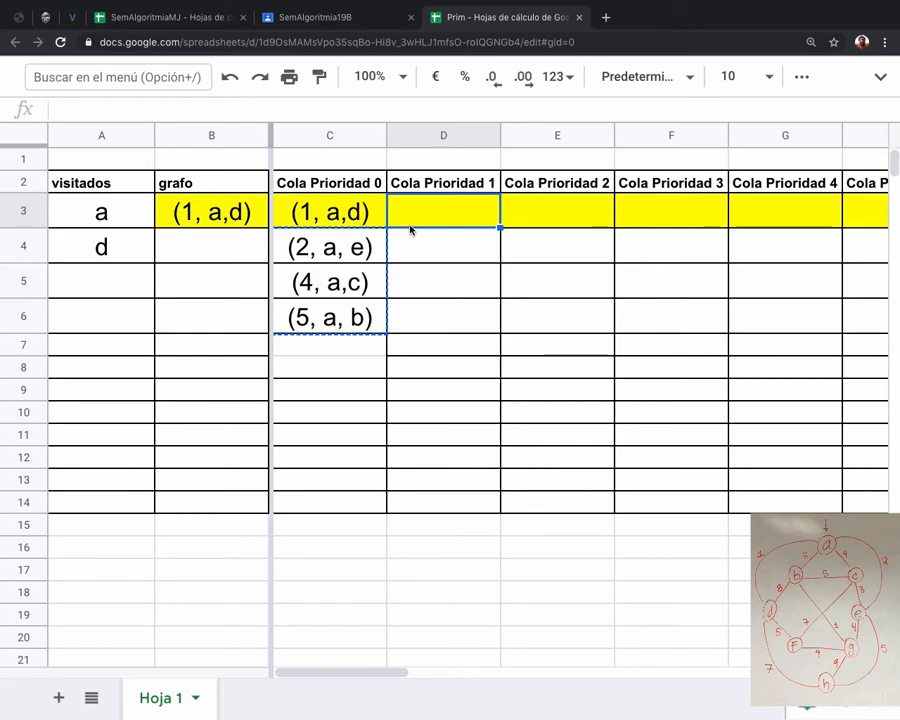
key(super+v)
Add the edge (5,d, f) to the Cola Prioridad 1 column in cell D6.
click(443, 318)
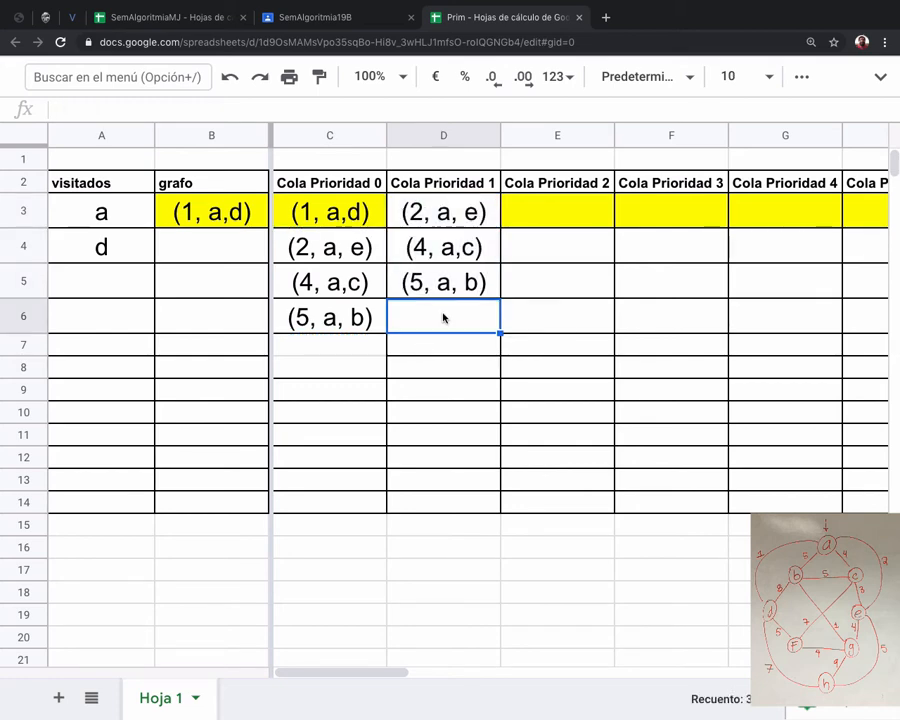
click(448, 363)
click(437, 306)
text((5)
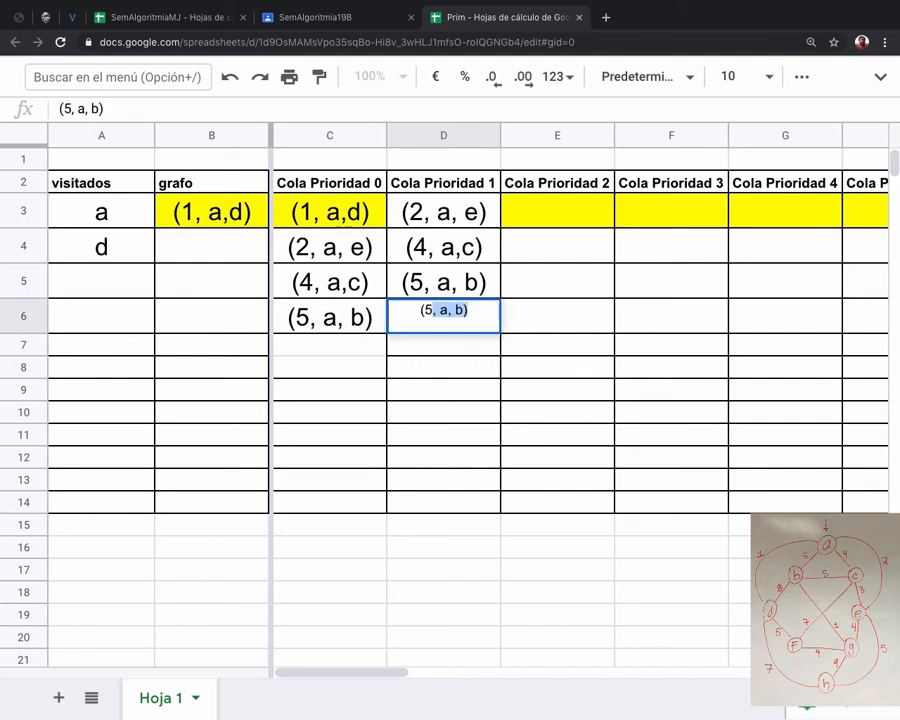
text(,d)
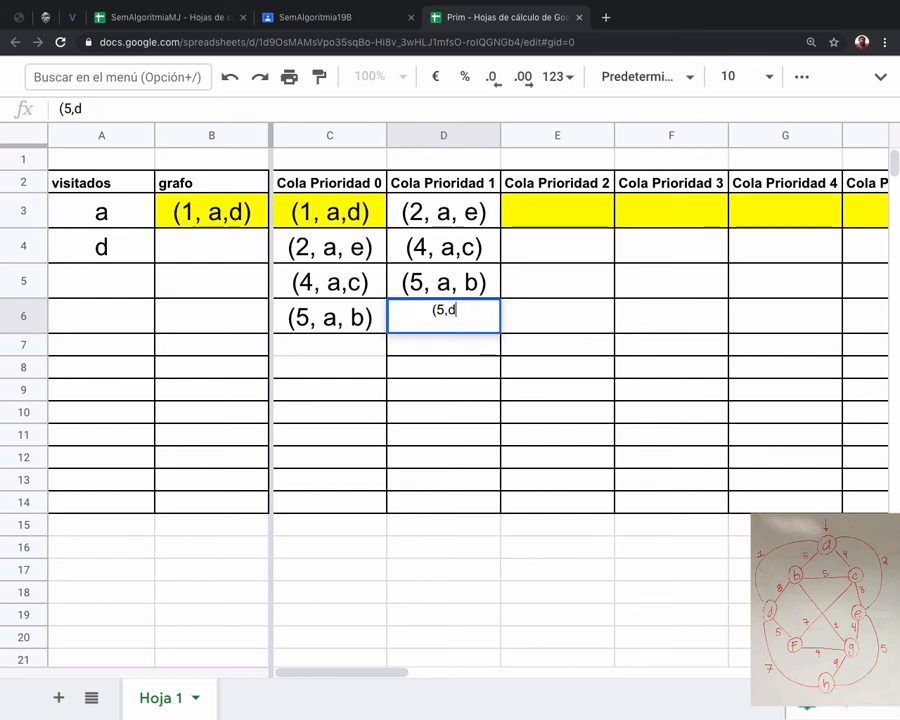
text(, f))
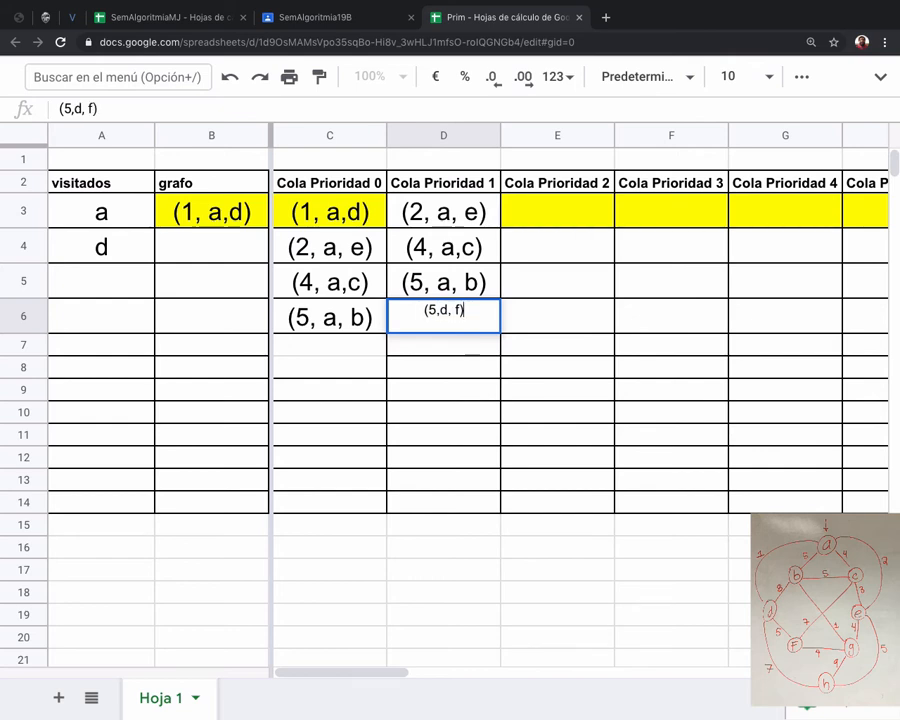
click(452, 341)
Set the font size of cells D6:D14 to 18.
click(450, 324)
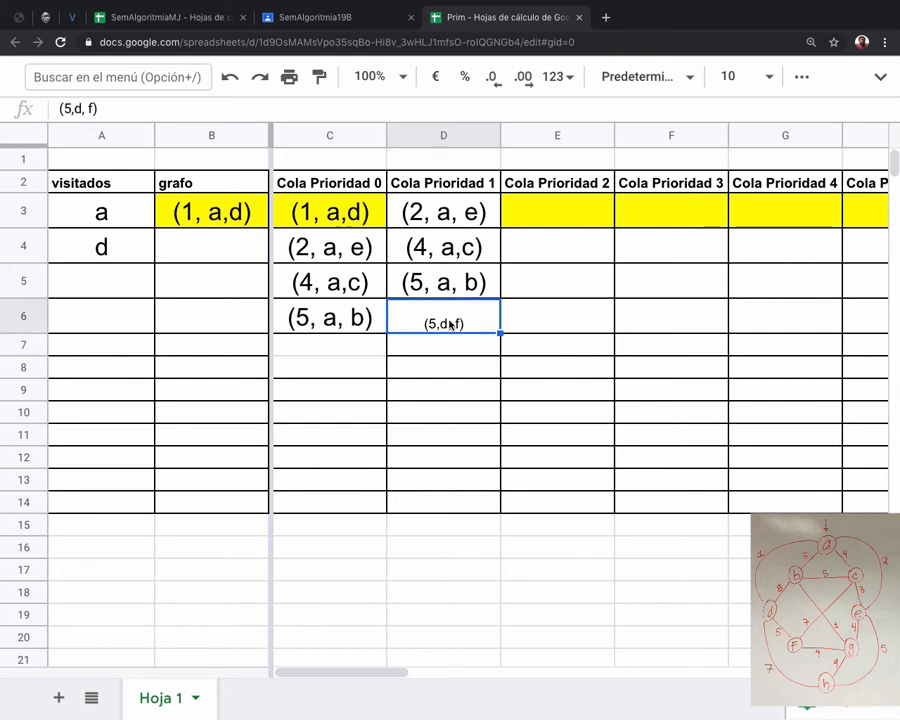
drag(450, 324, 450, 502)
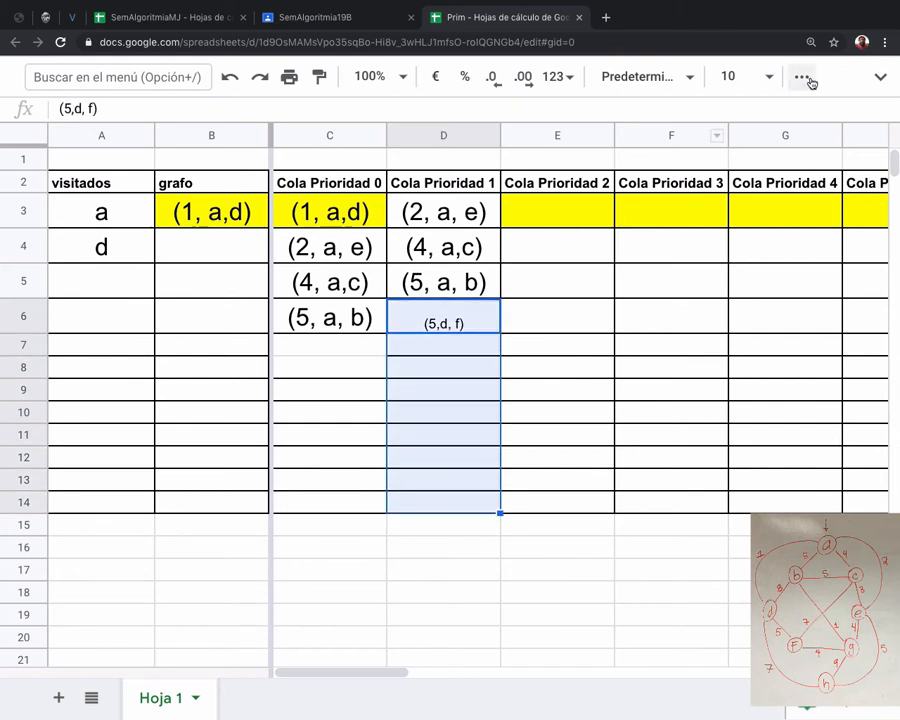
click(768, 77)
click(733, 383)
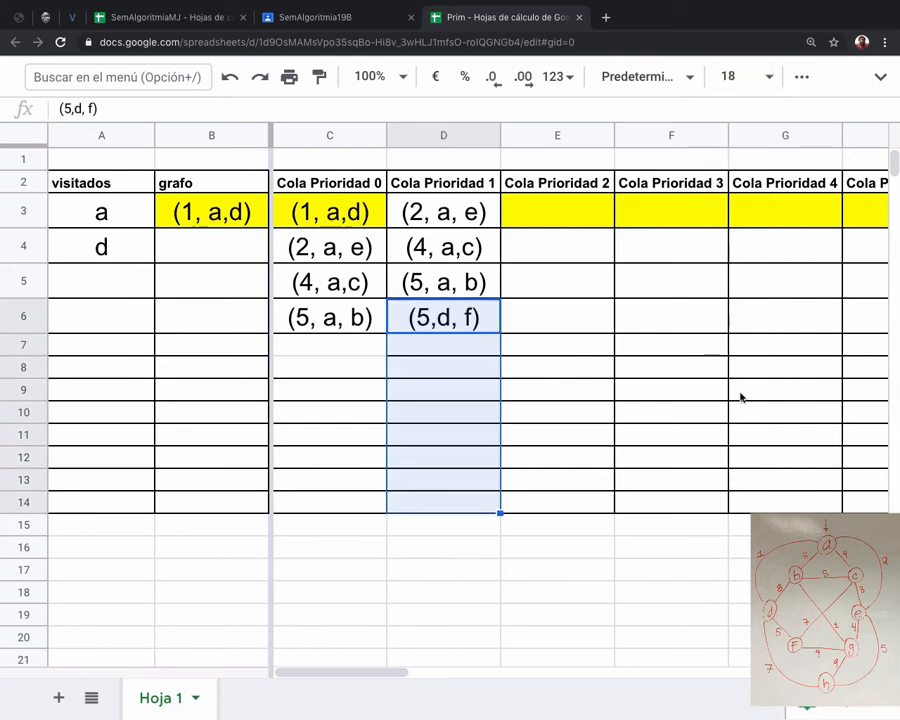
Add the edge (7, d,h) to the Cola Prioridad 1 column in cell D7.
click(467, 347)
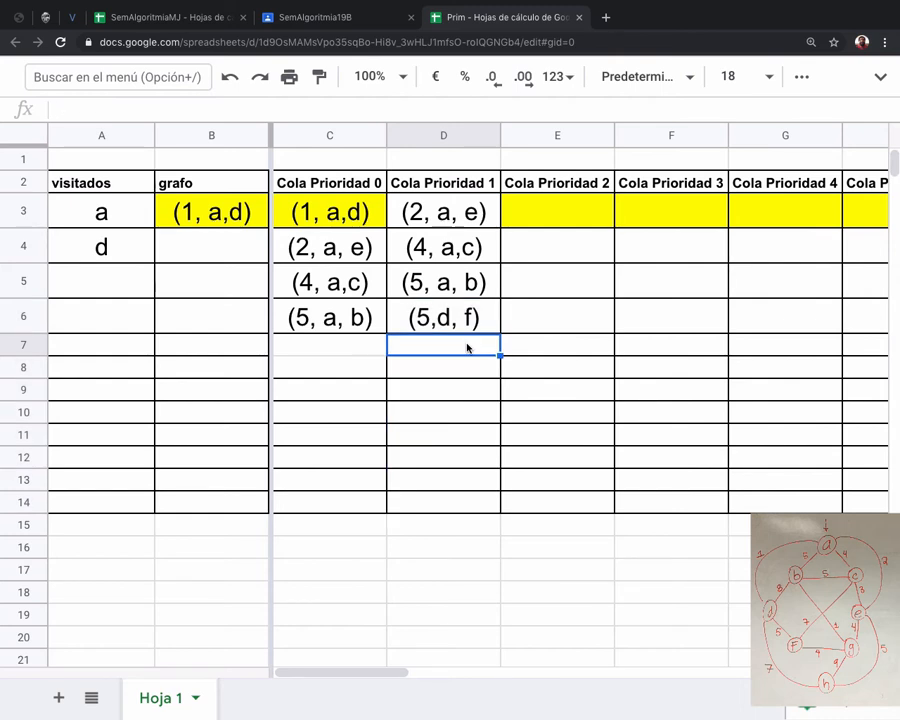
text((7, d)
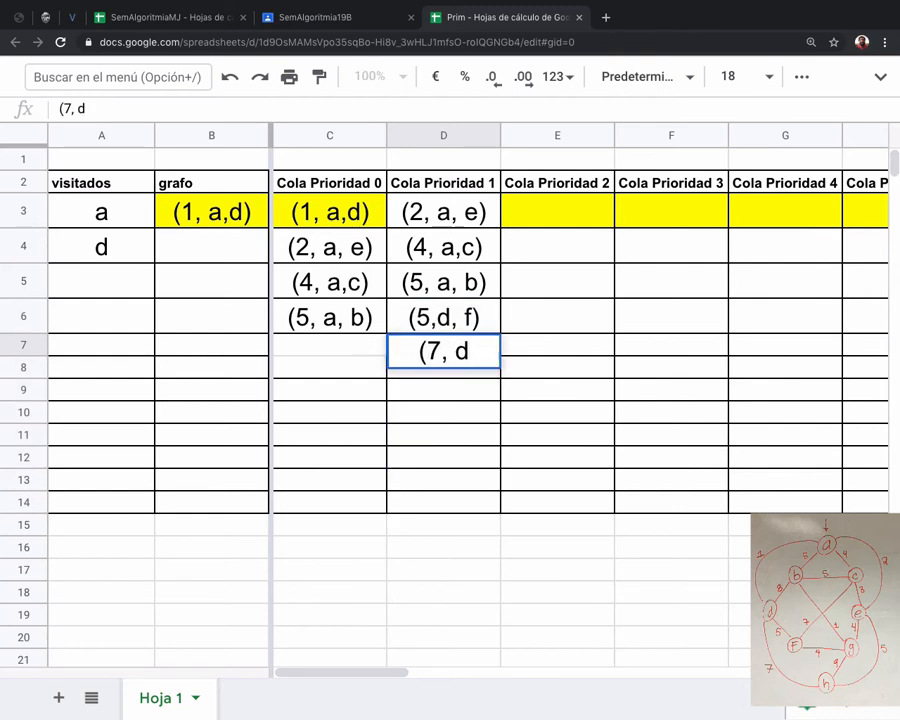
text(,h))
key(Return)
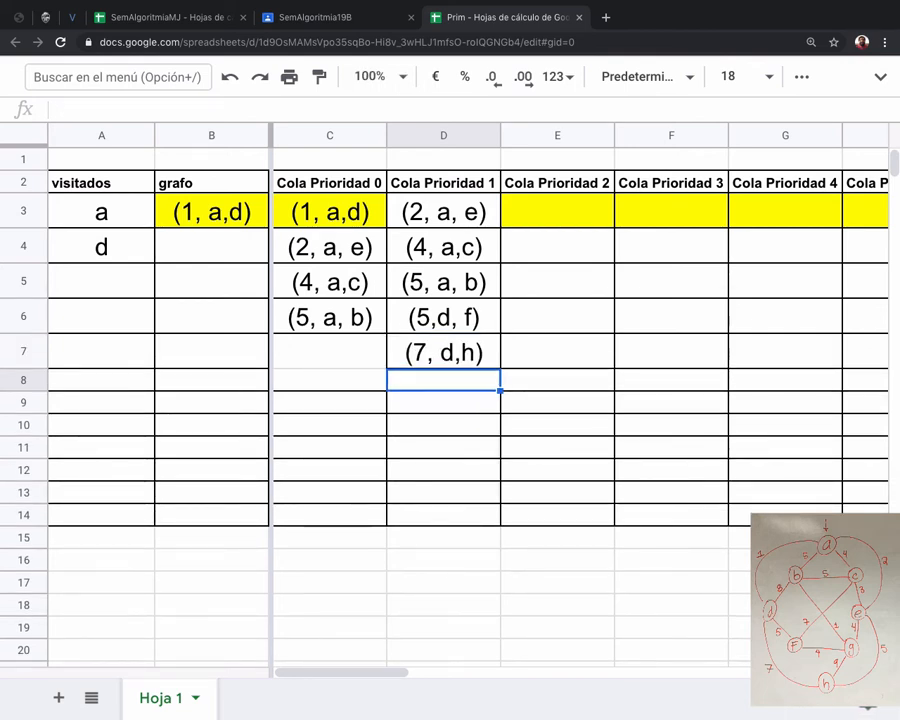
Add the edge (8,d,b) to the Cola Prioridad 1 column in cell D8.
text(()
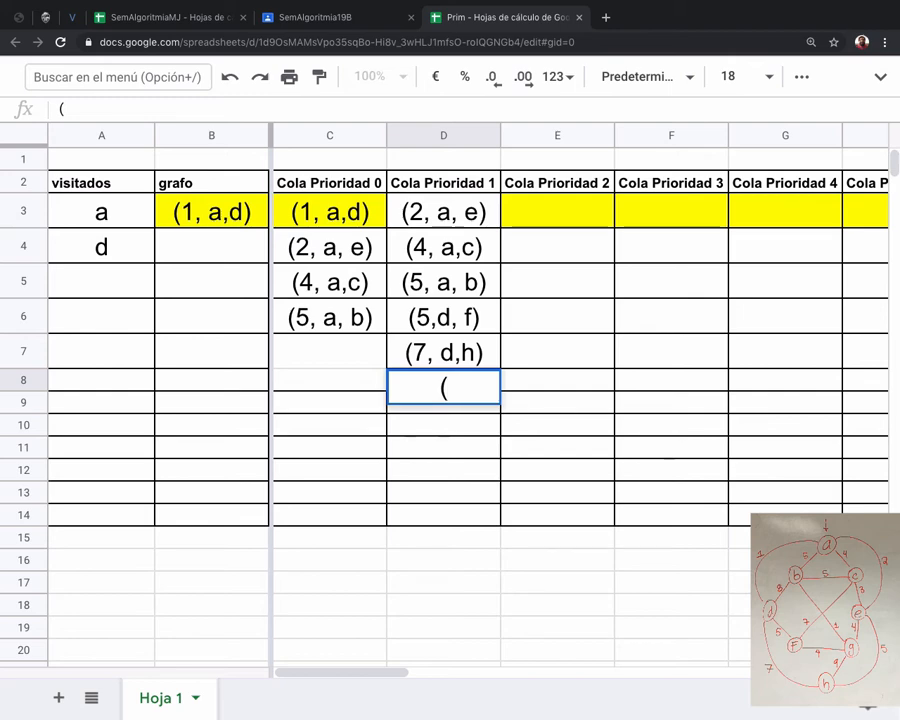
text(8,d,b))
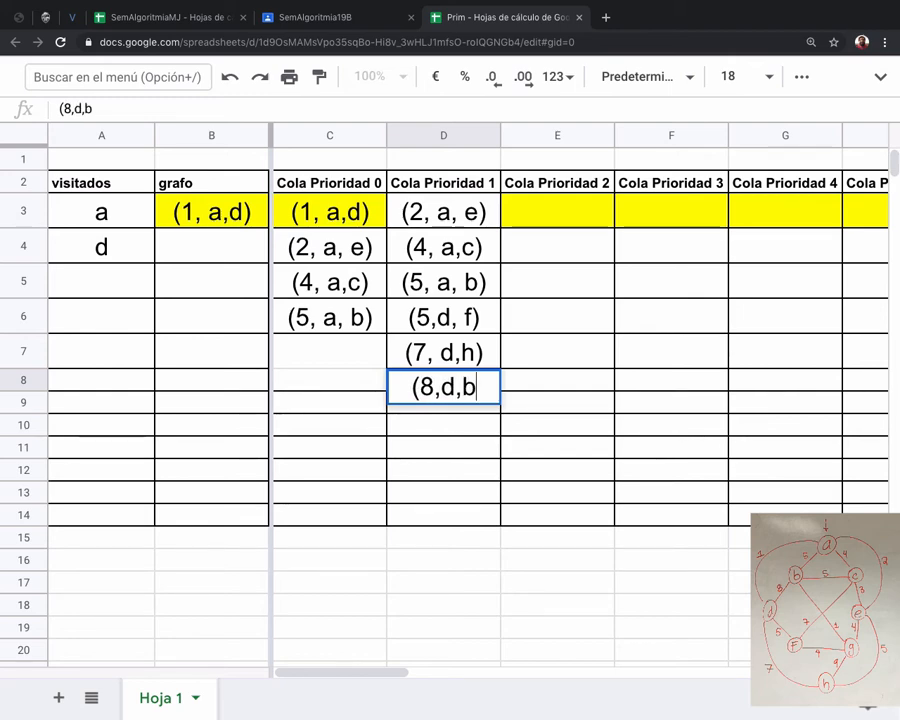
key(Return)
key(Up)
key(Up)
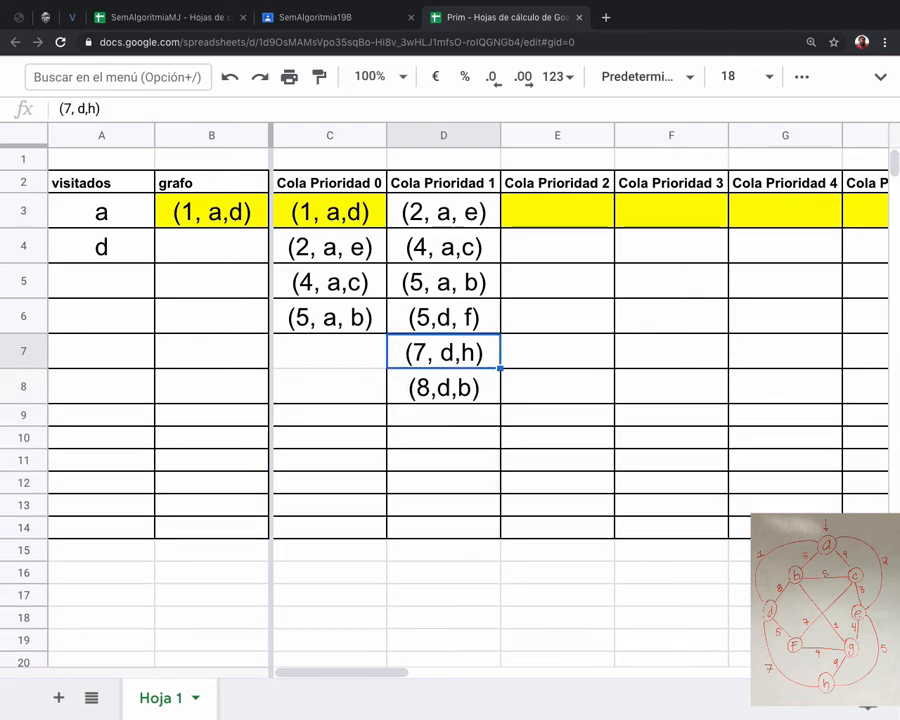
key(Left)
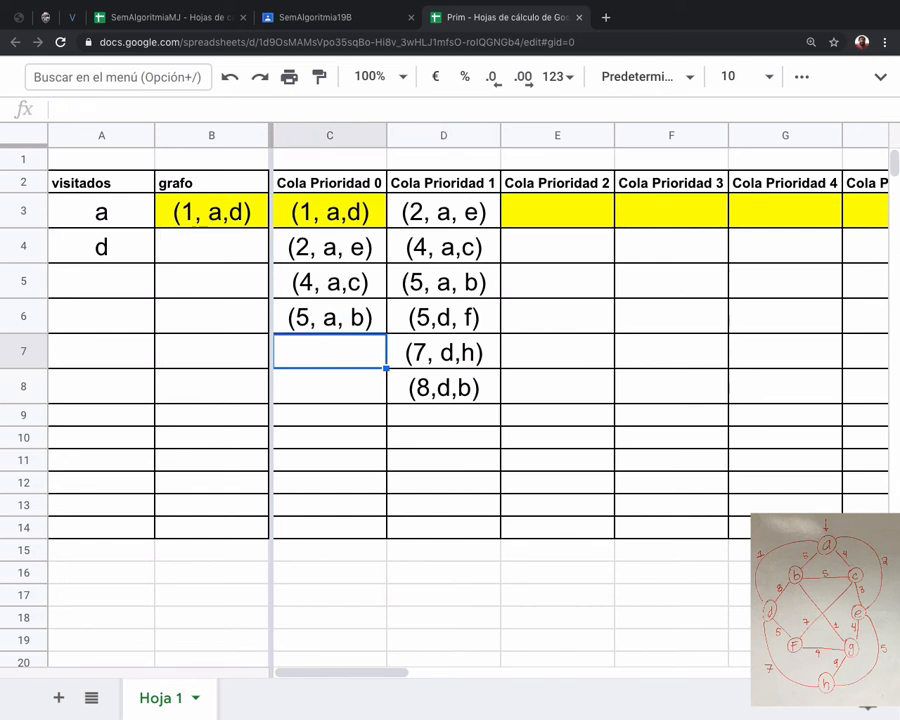
Add node e to the visitados column in cell A5.
key(Right)
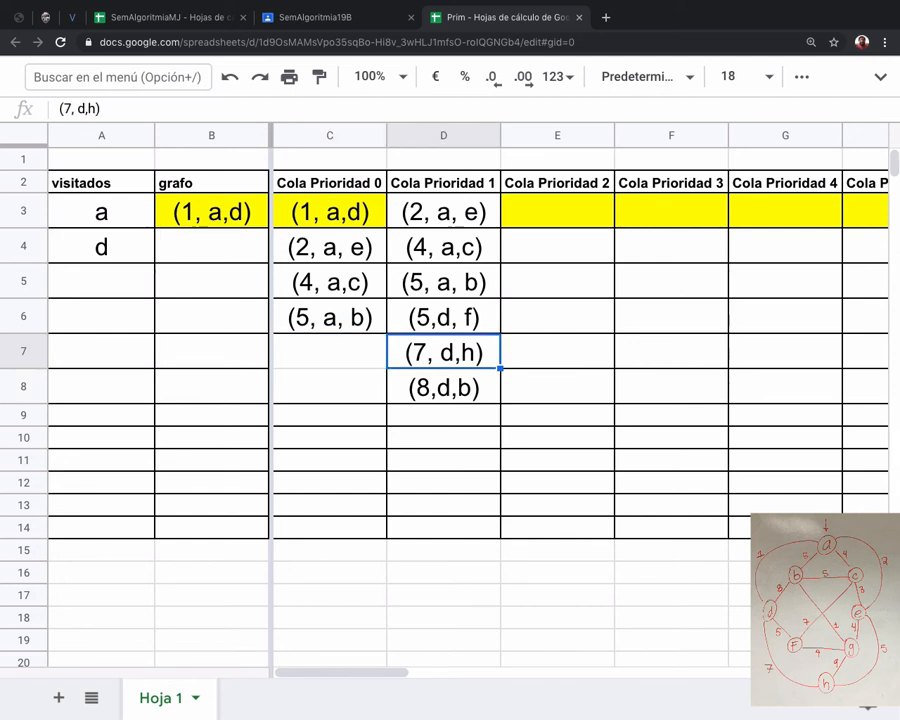
key(Up)
key(Up)
key(Up)
key(Up)
key(Up)
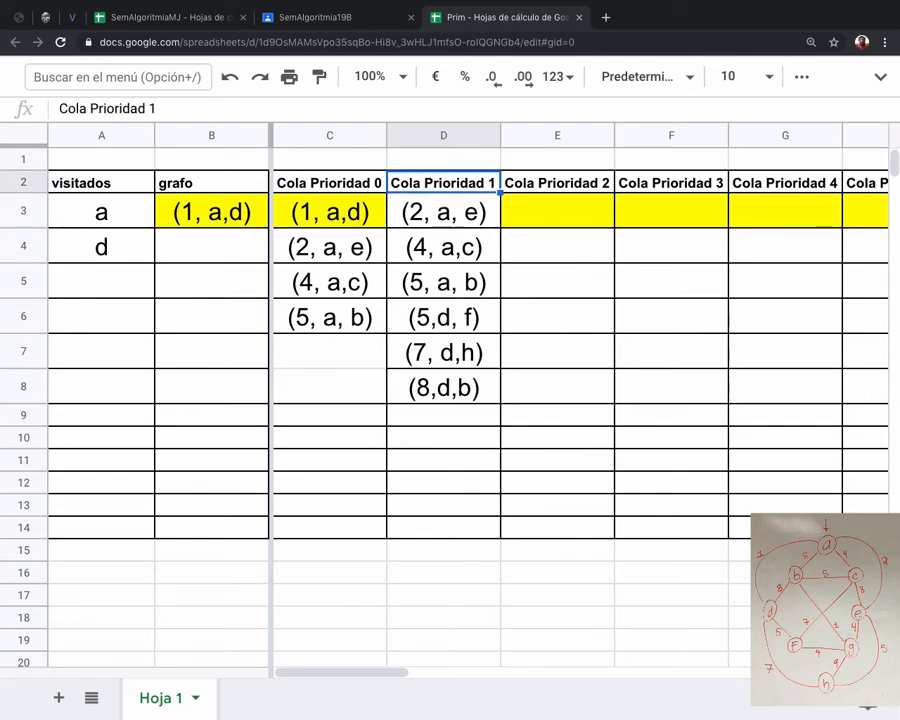
key(Down)
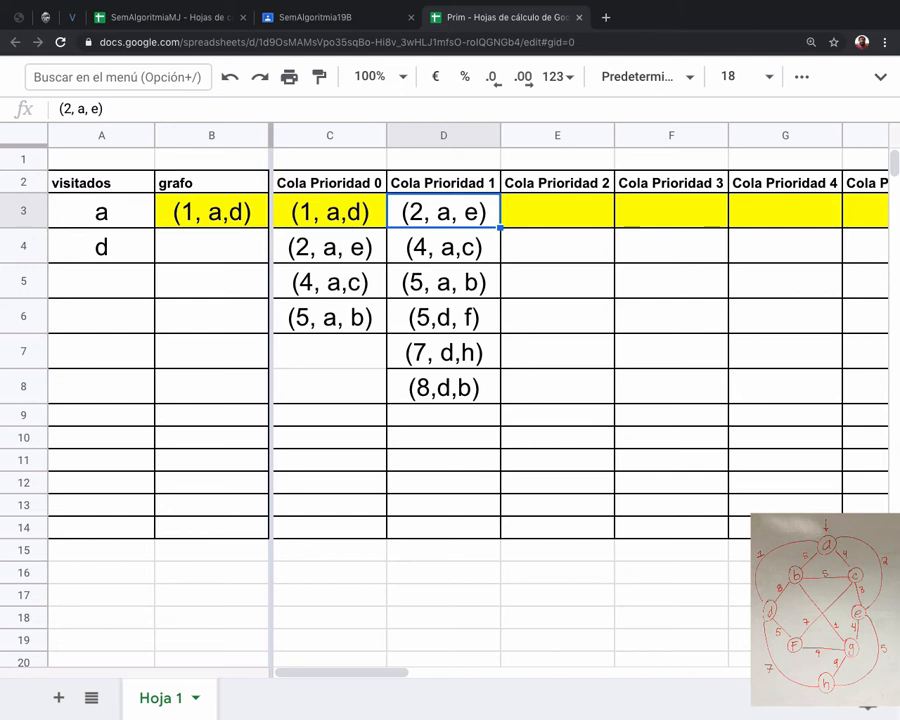
key(Right)
key(Left)
key(Left)
key(Left)
key(Left)
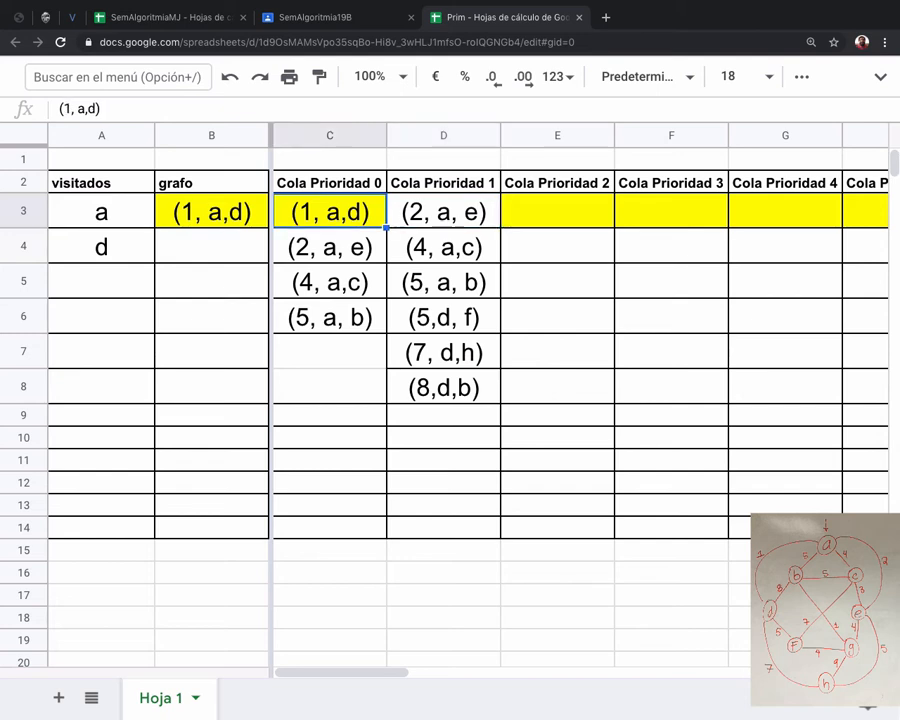
key(Down)
key(Down)
text(e)
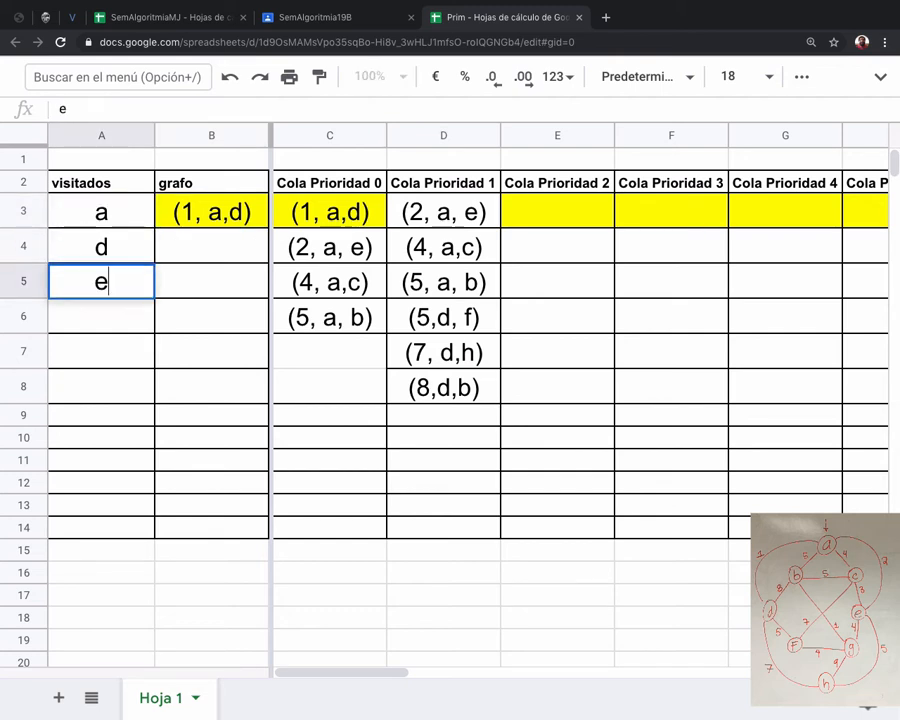
Copy the edge (2, a, e) from cell D3 of Cola Prioridad 1 into the grafo column in cell B4.
key(Right)
key(Right)
key(Right)
key(Right)
key(Up)
key(Up)
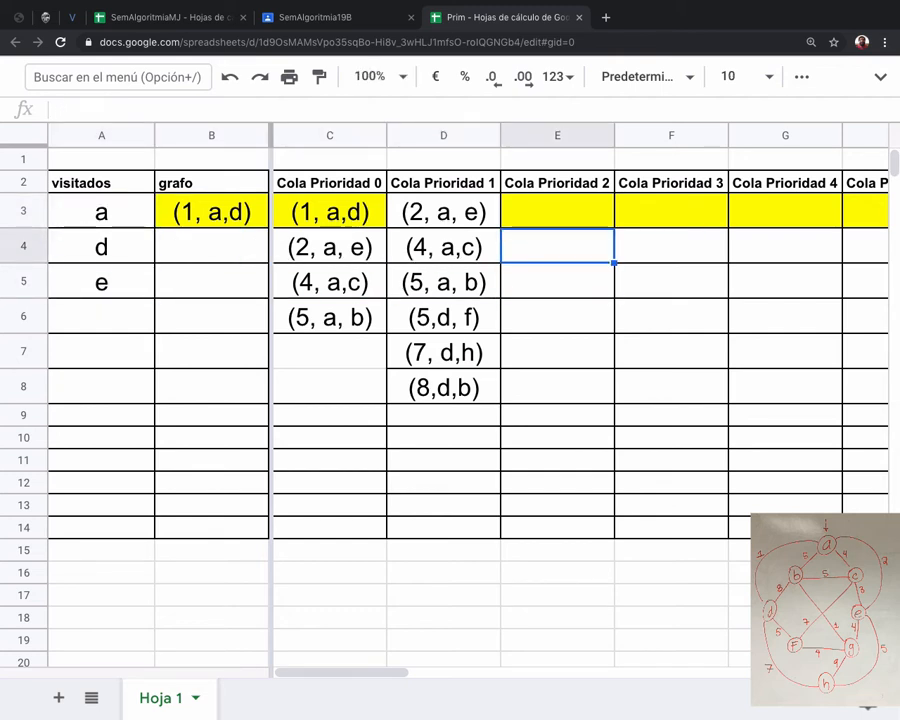
key(Left)
key(super+c)
key(Left)
key(Left)
key(Left)
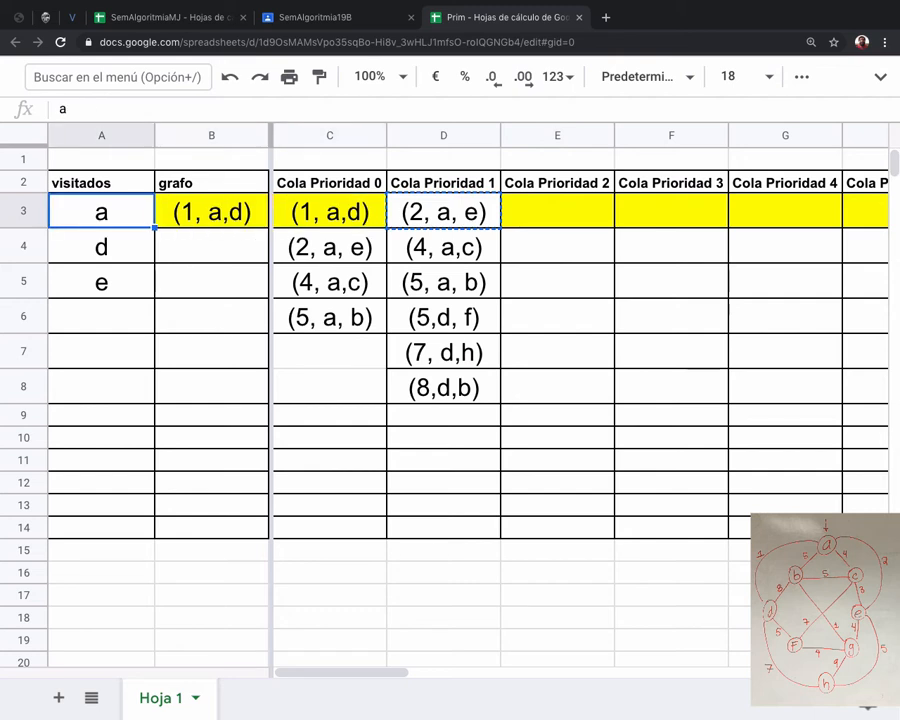
key(Right)
key(Down)
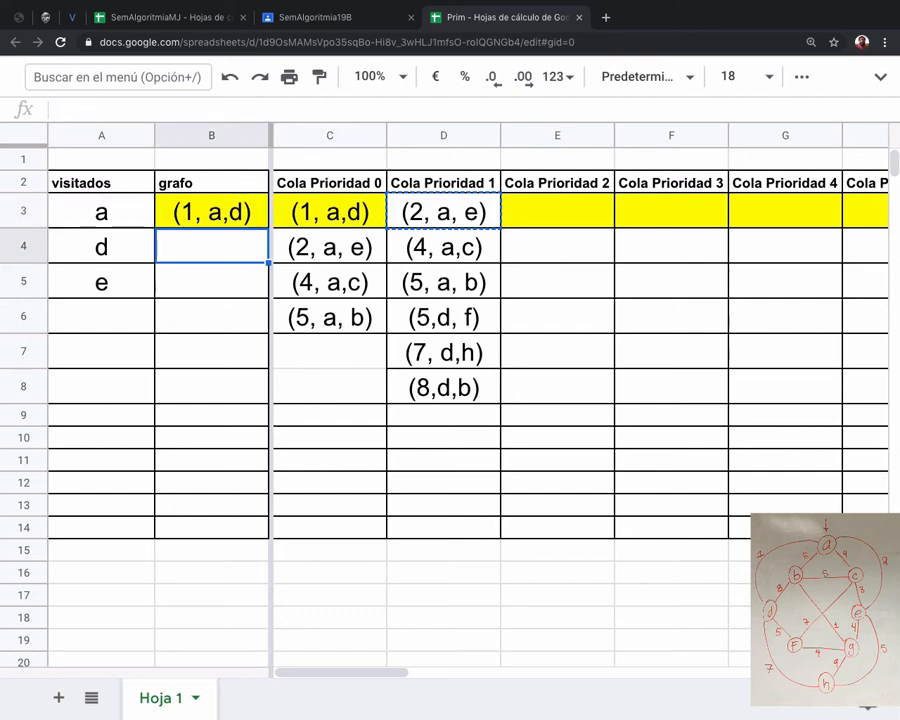
key(super+v)
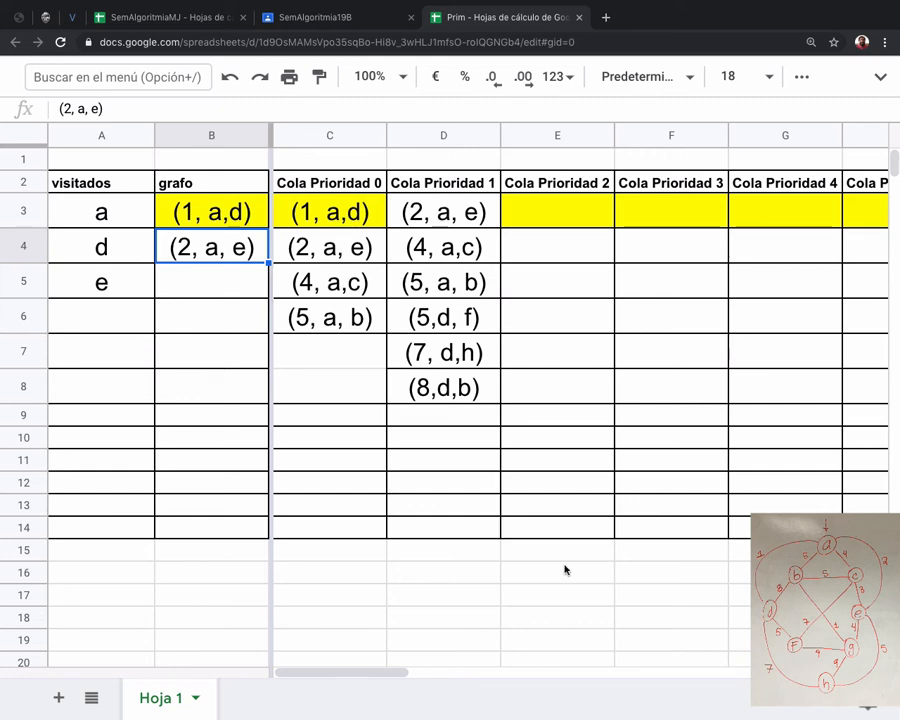
Set the font size of cells E3:E11 in the Cola Prioridad 2 column to 18.
click(446, 210)
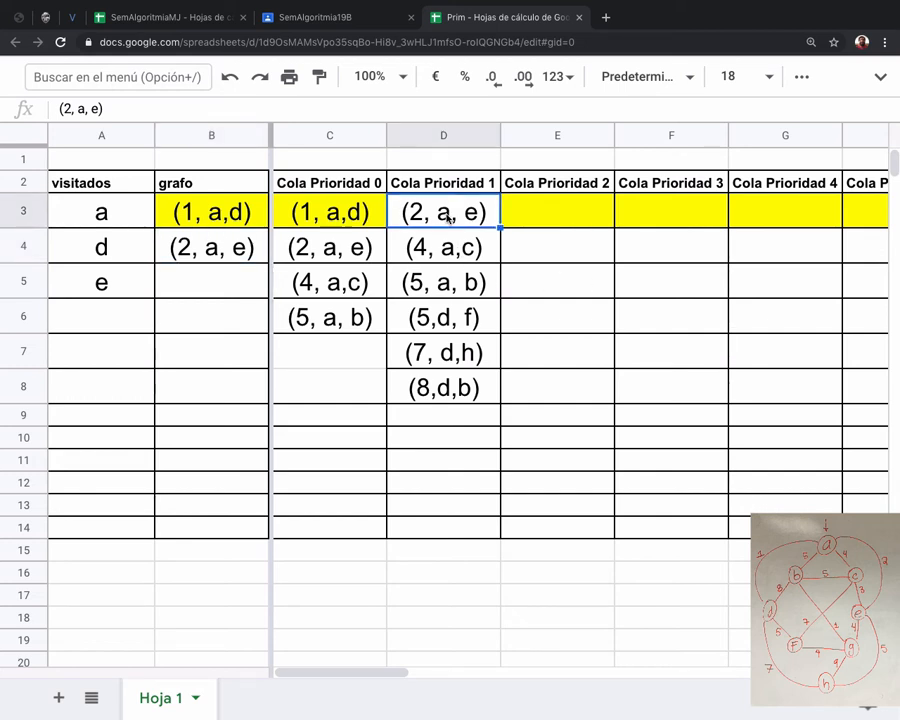
click(534, 222)
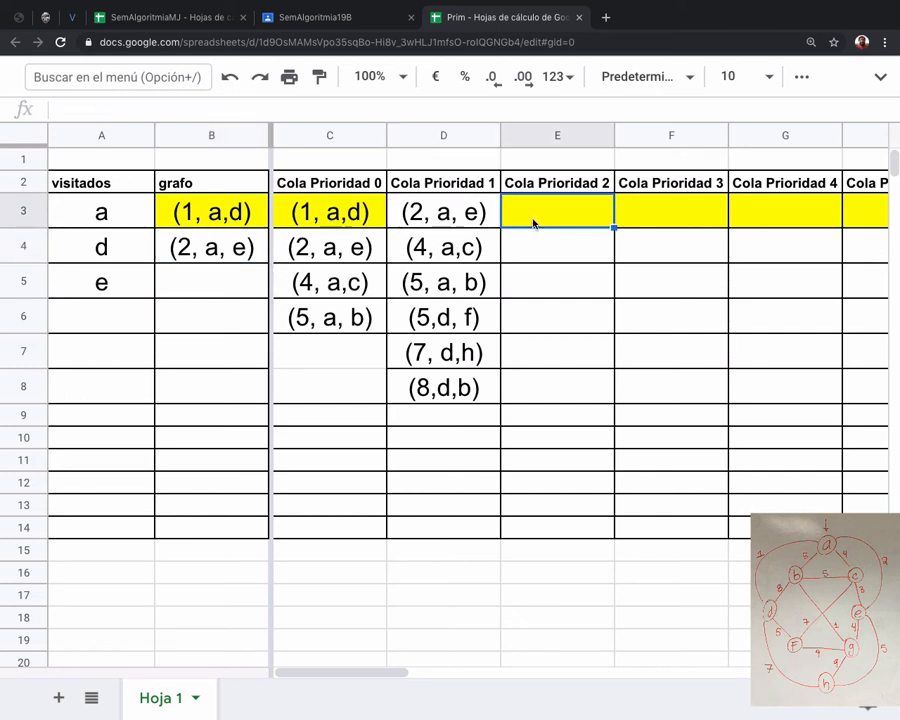
text((3)
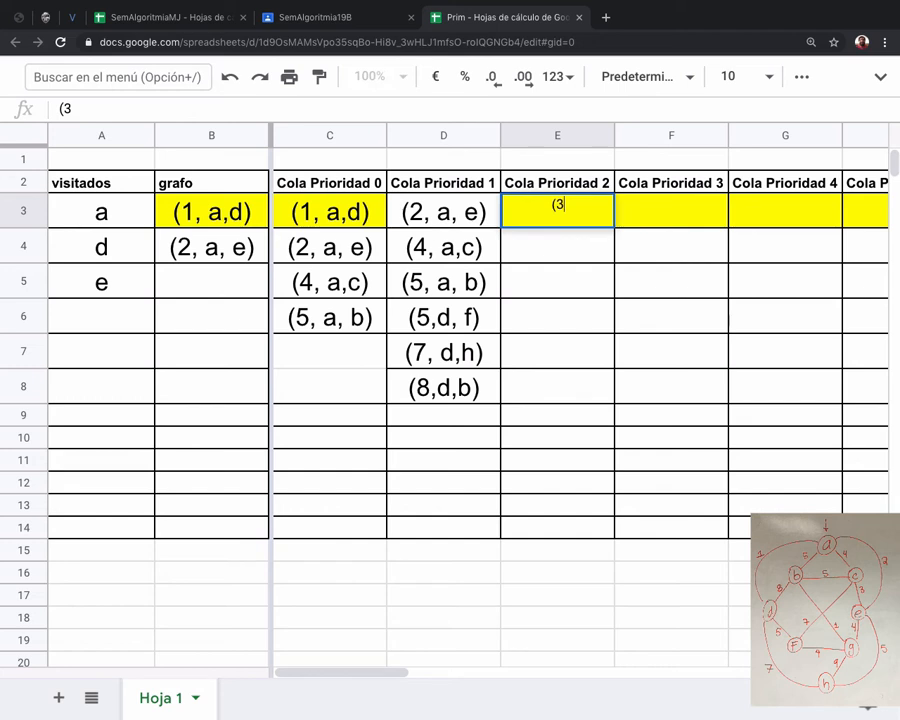
key(shift+Down)
key(shift+Down)
key(shift+Down)
key(shift+Down)
key(shift+Down)
key(shift+Down)
key(shift+Down)
key(shift+Down)
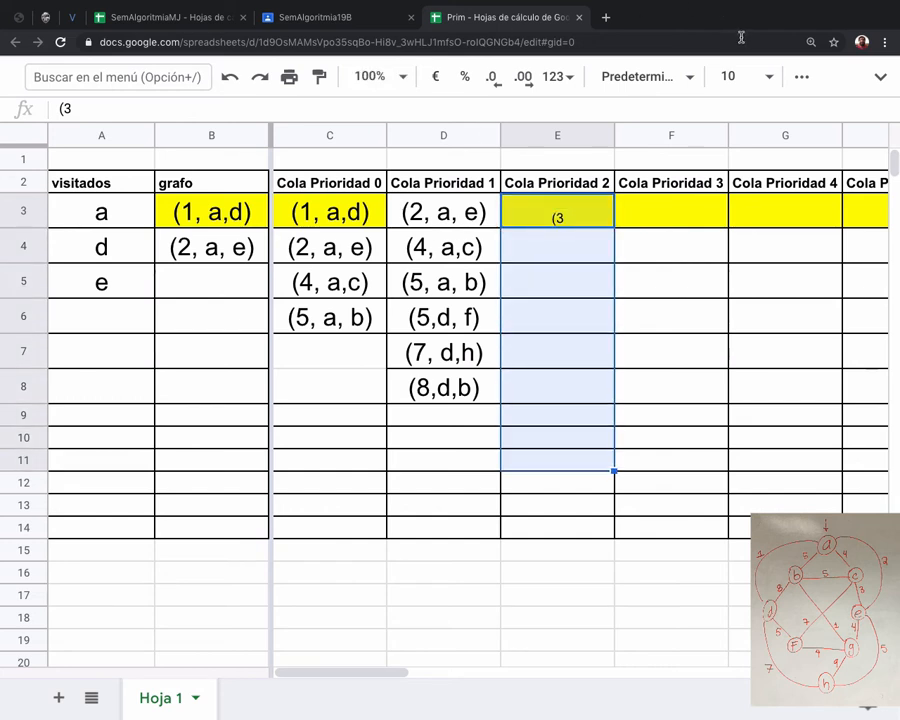
click(745, 76)
click(735, 381)
Enter the edge (3,e,c) in cell E3 of the Cola Prioridad 2 column.
click(580, 225)
key(BackSpace)
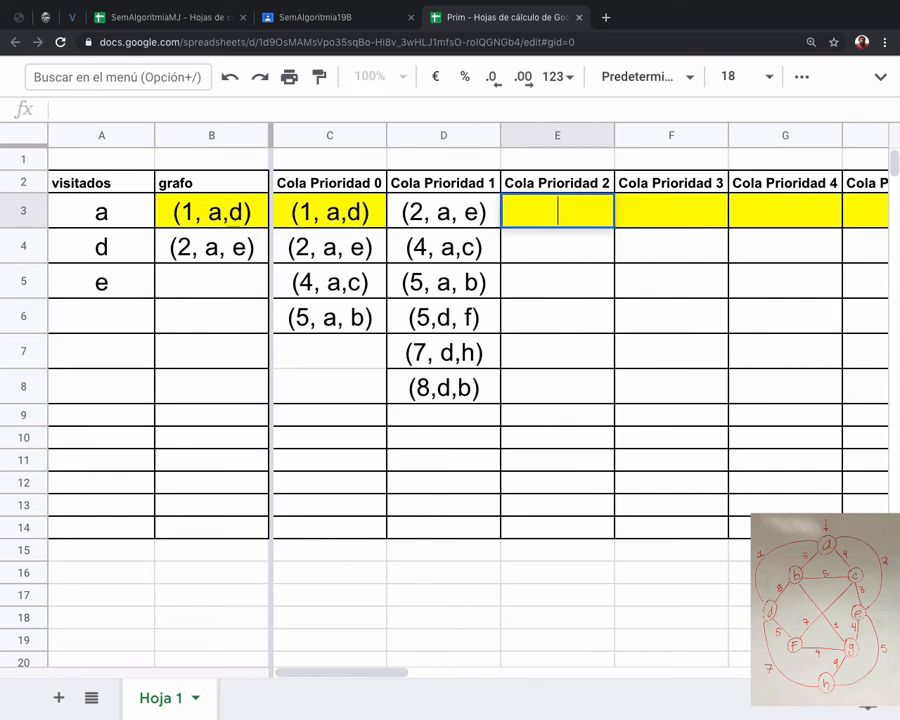
text((3,e)
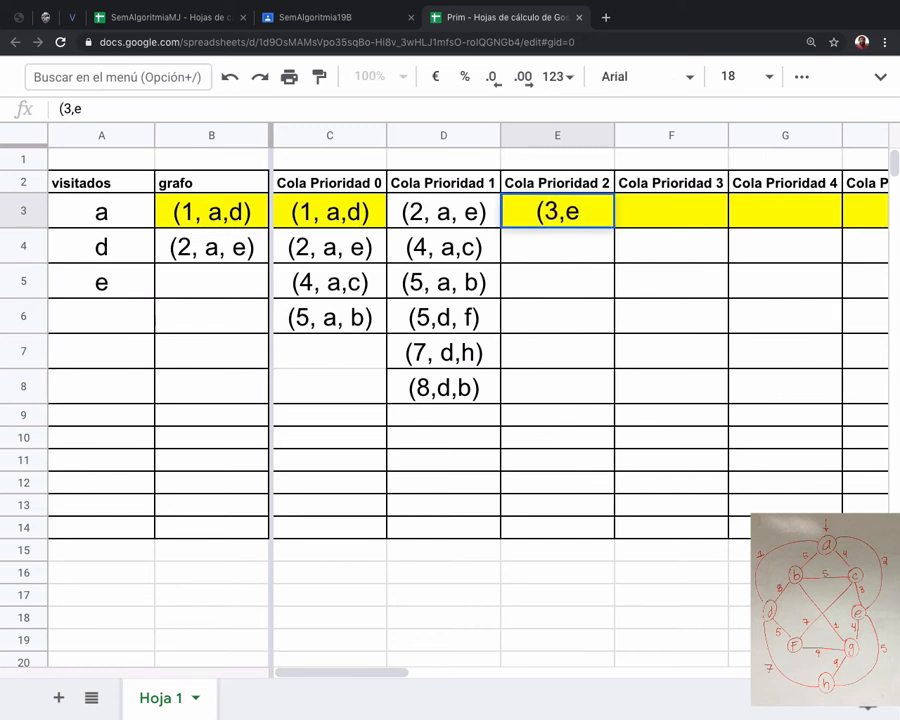
text(,)
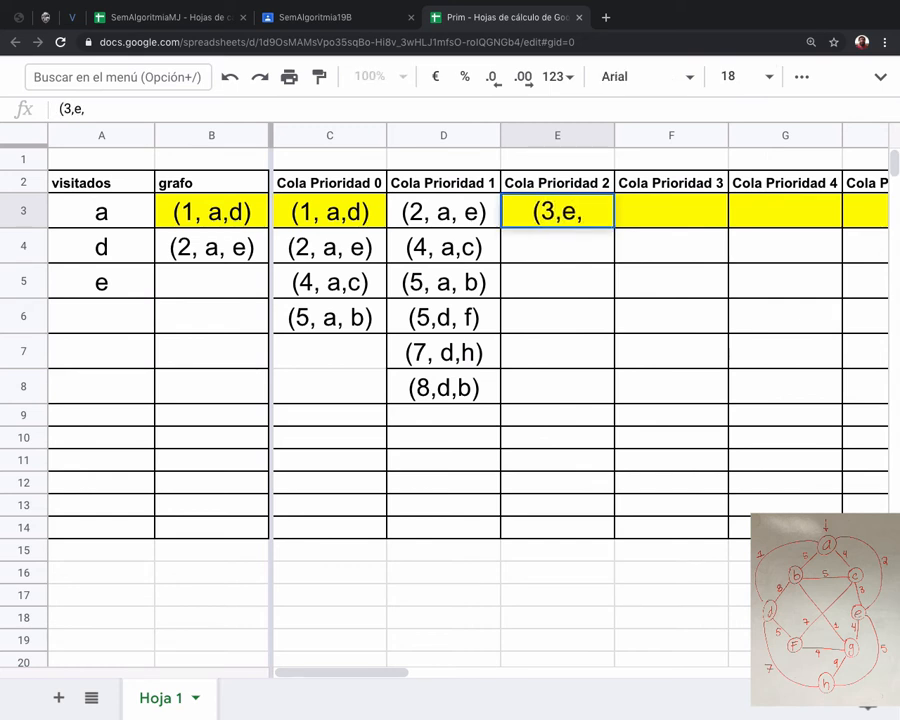
text(c))
key(Return)
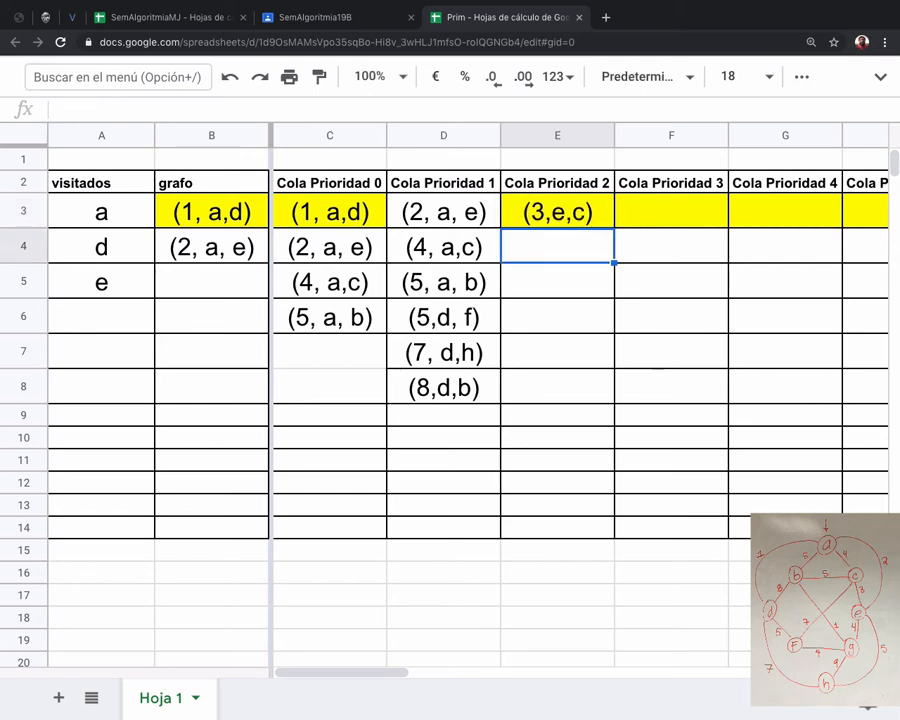
Copy the edge (4, a,c) from cell D4 into cell E4 of the Cola Prioridad 2 column.
click(443, 247)
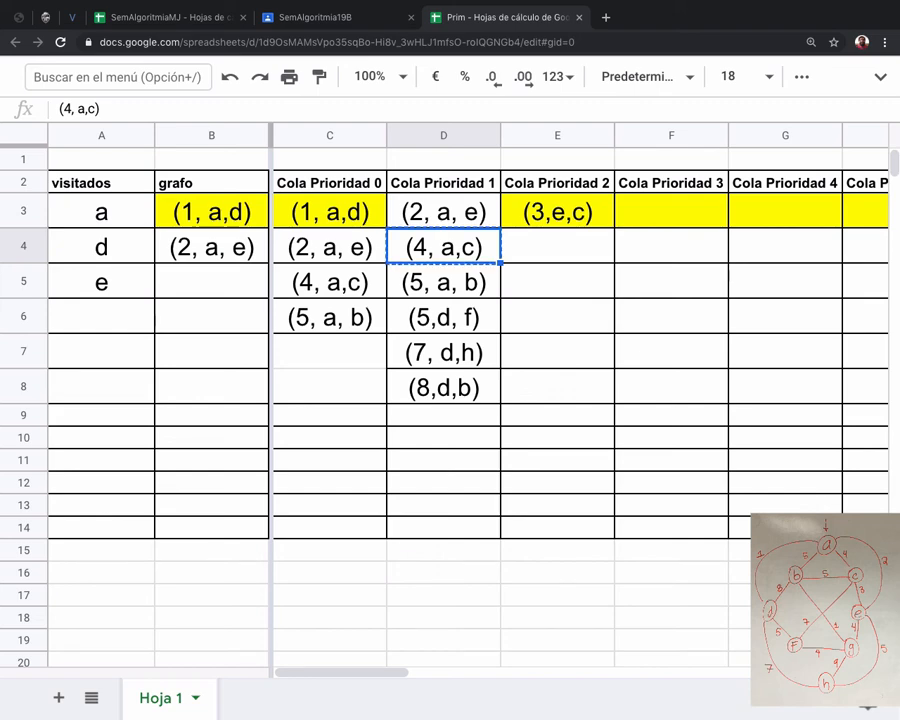
key(super+c)
click(564, 254)
key(super+v)
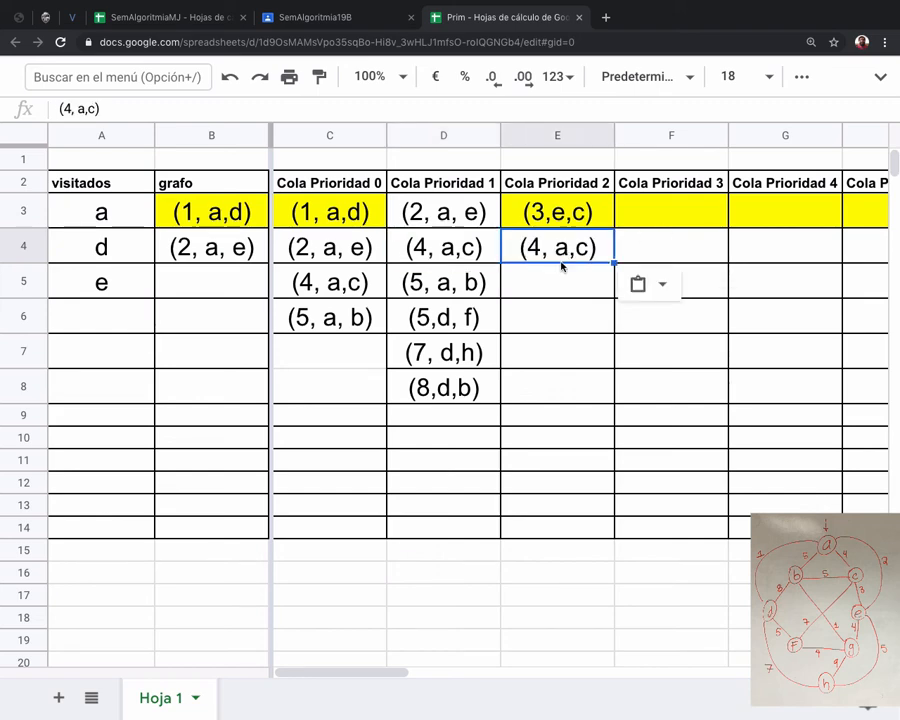
Add the edge (4,e,g) to the Cola Prioridad 2 column in cell E5.
click(558, 274)
text((4,)
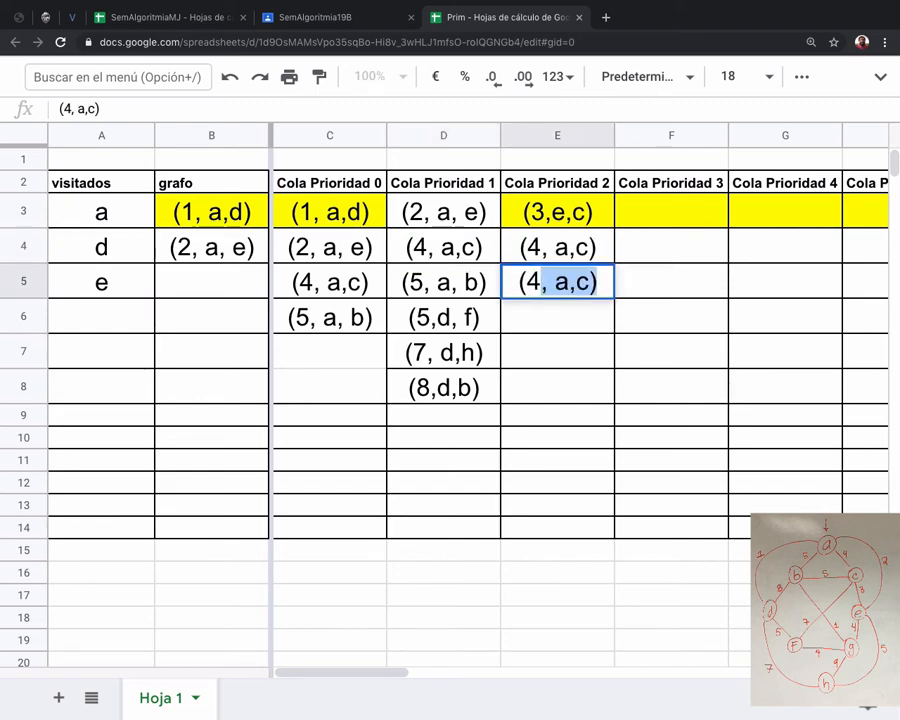
key(BackSpace)
text(e,)
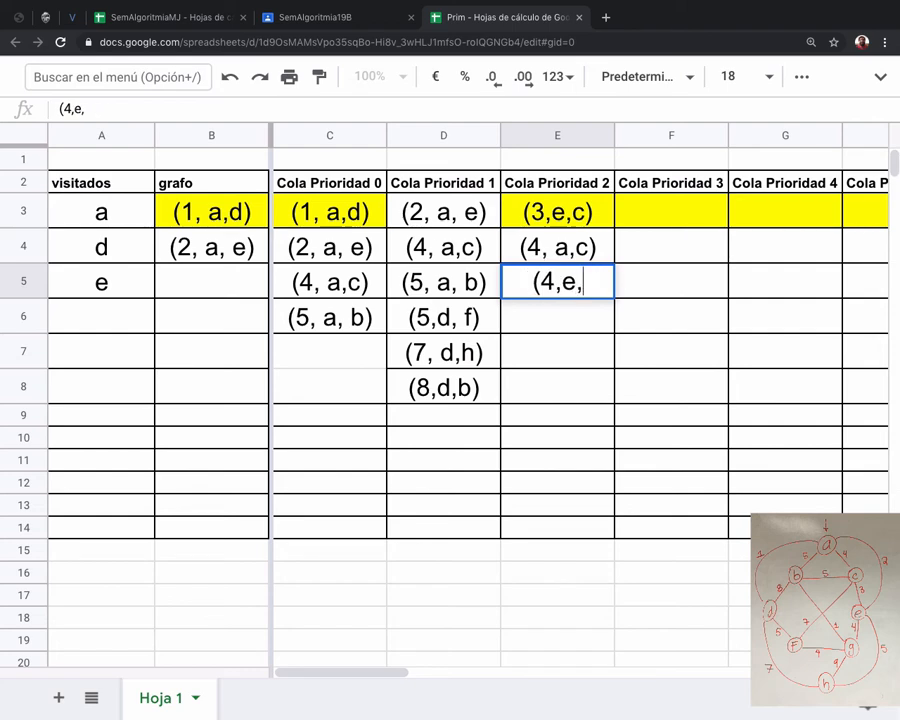
text(g))
key(Return)
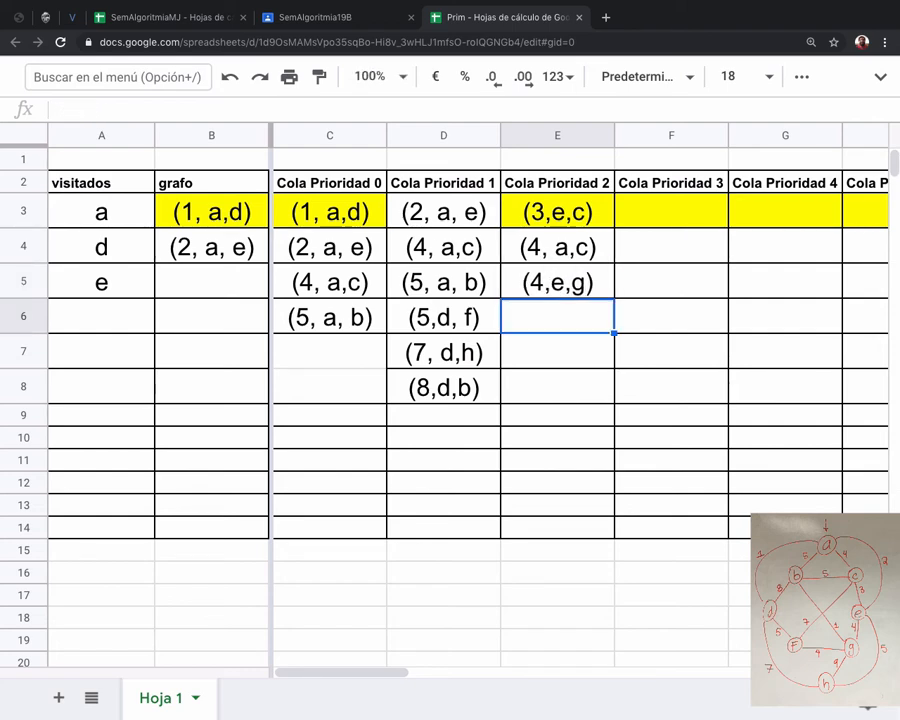
Copy the edges (5, a, b) and (5,d, f) from cells D5:D6 into E6:E7 of the Cola Prioridad 2 column.
key(Left)
key(Up)
key(shift+Down)
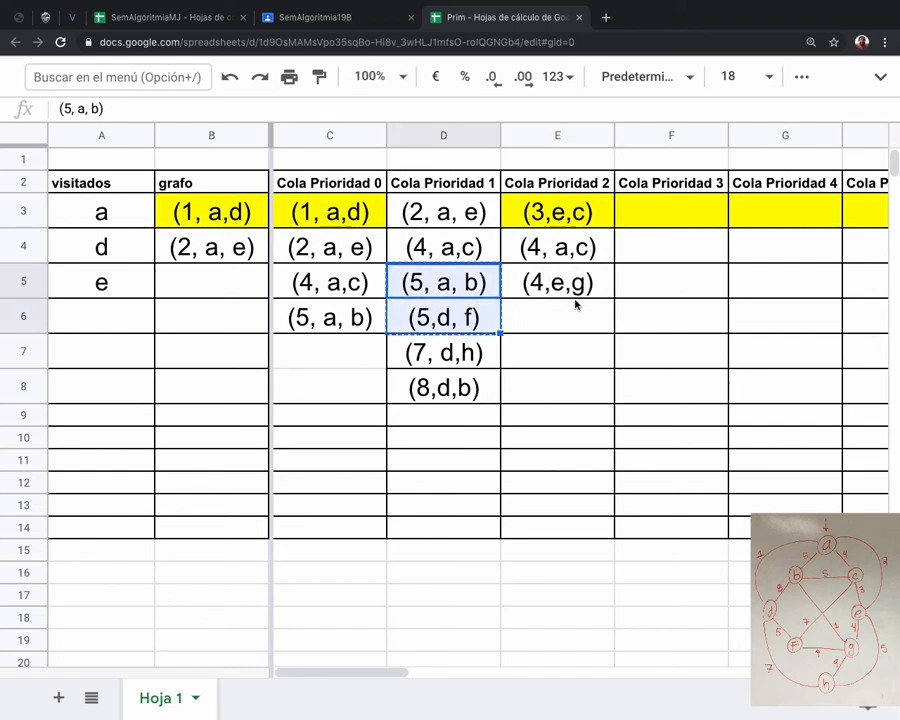
key(ctrl+c)
click(548, 328)
key(ctrl+v)
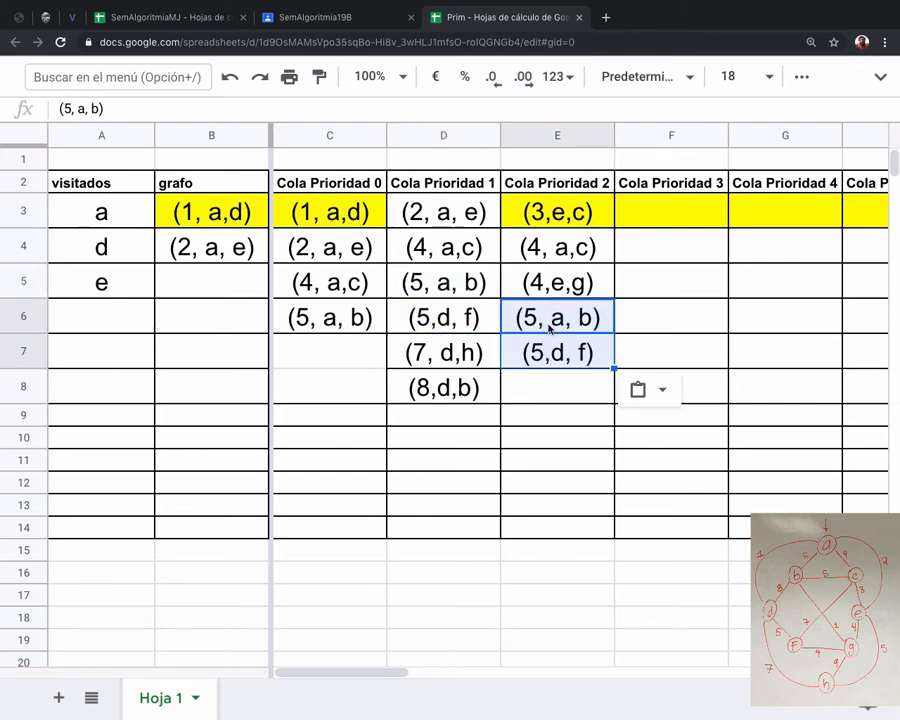
Add the edge (5,e,h) to the Cola Prioridad 2 column in cell E8.
click(535, 385)
text((5,)
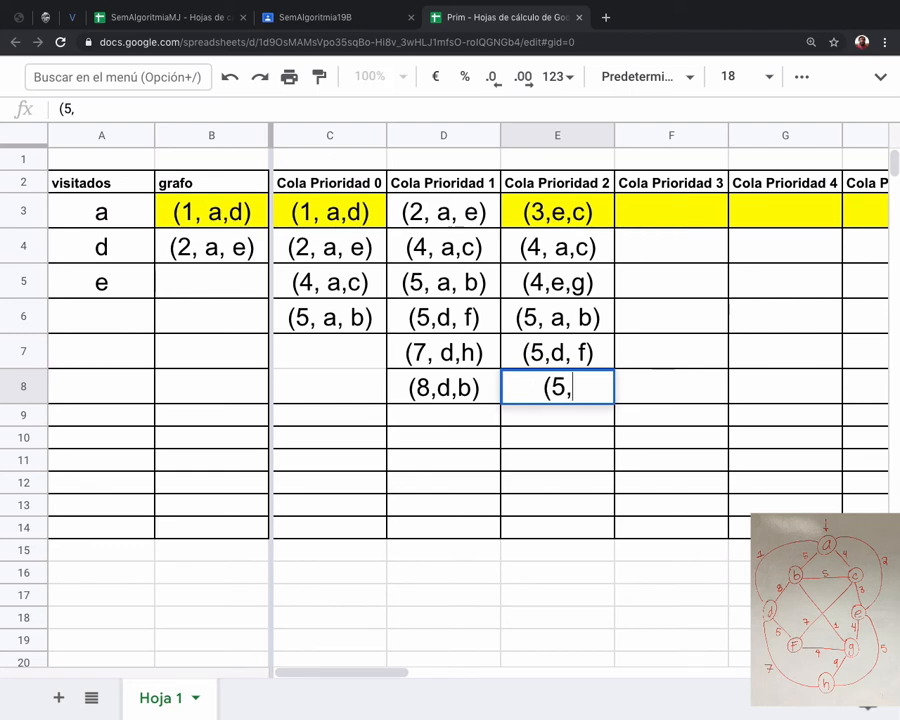
text(e,h))
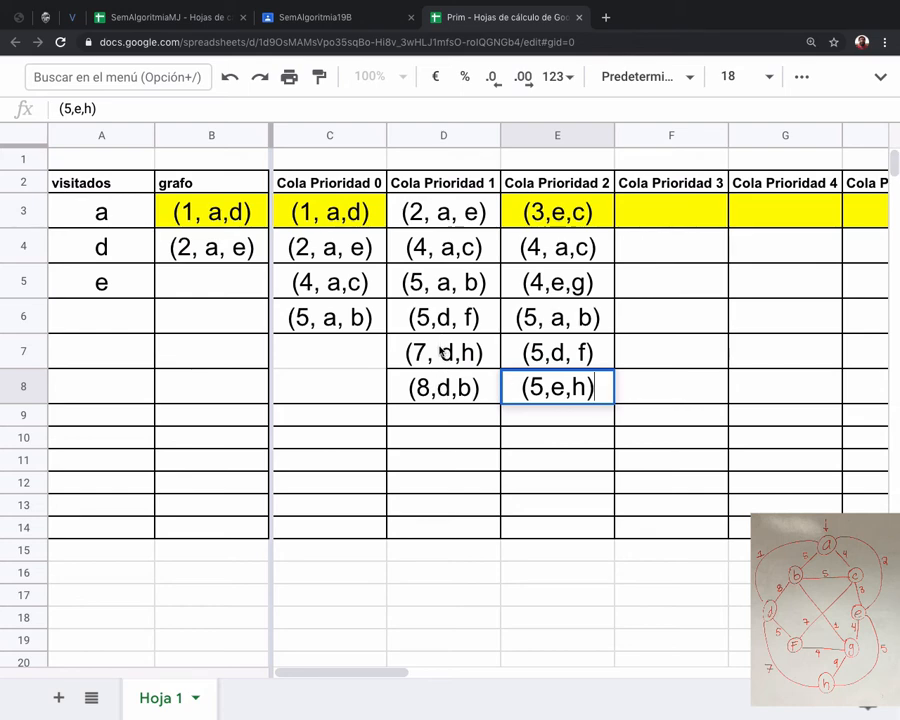
Copy the edges (7, d,h) and (8,d,b) from cells D7:D8 into E9:E10 of the Cola Prioridad 2 column.
drag(441, 350, 502, 398)
key(ctrl+c)
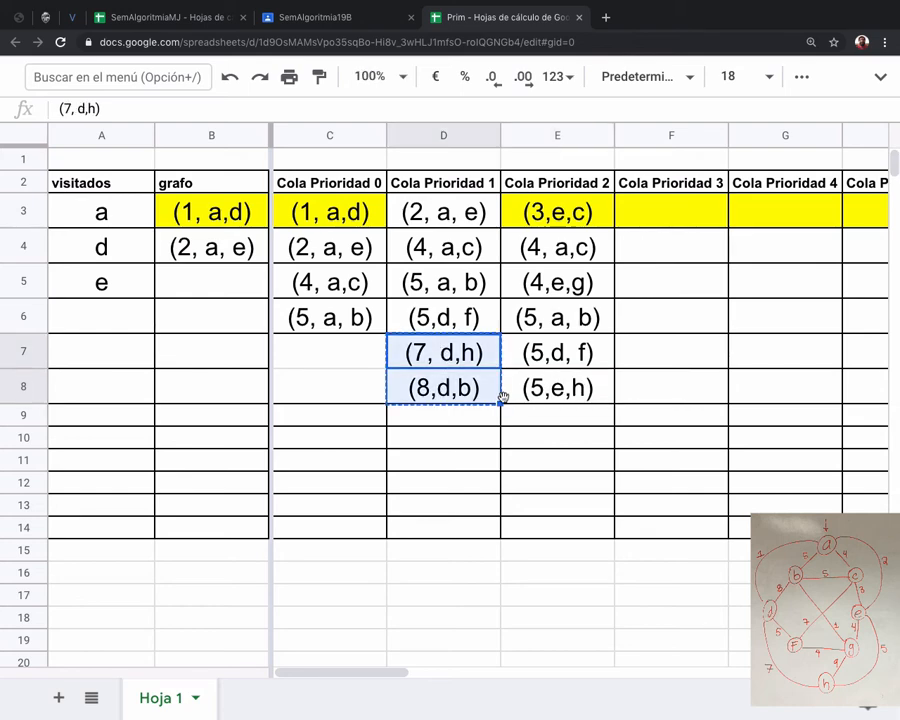
click(526, 420)
key(ctrl+v)
click(523, 507)
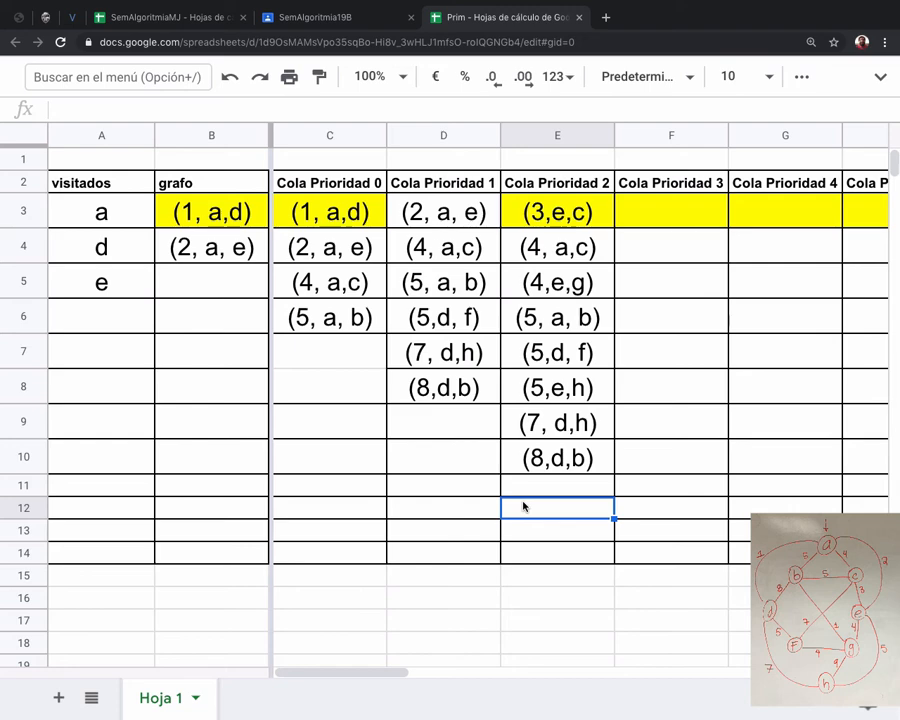
Add node c to visitados in cell A6 and copy the edge (3,e,c) from E3 into grafo cell B5.
click(96, 315)
text(c)
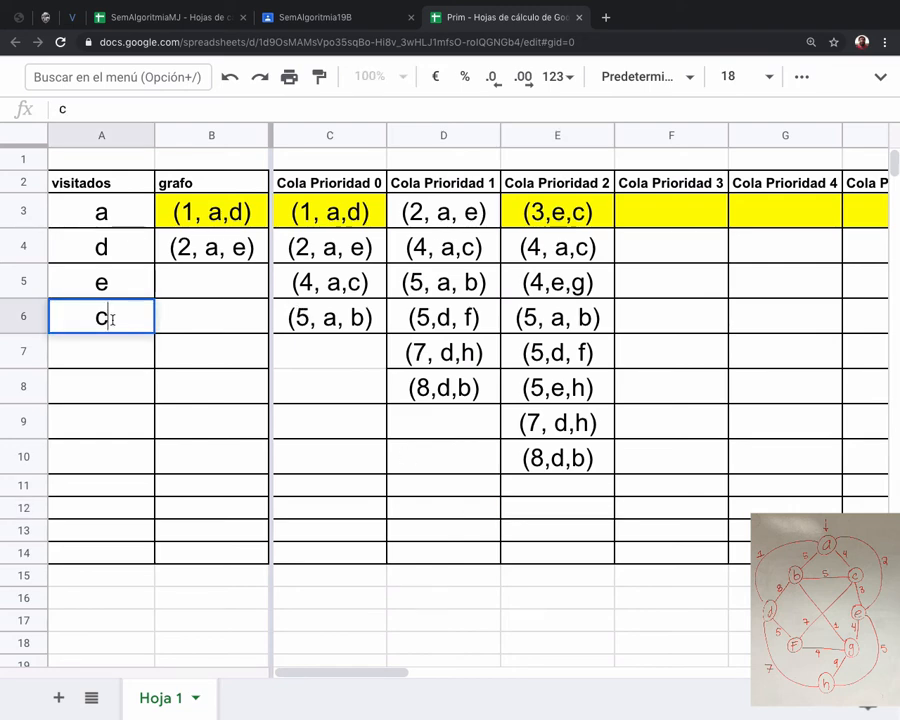
click(556, 208)
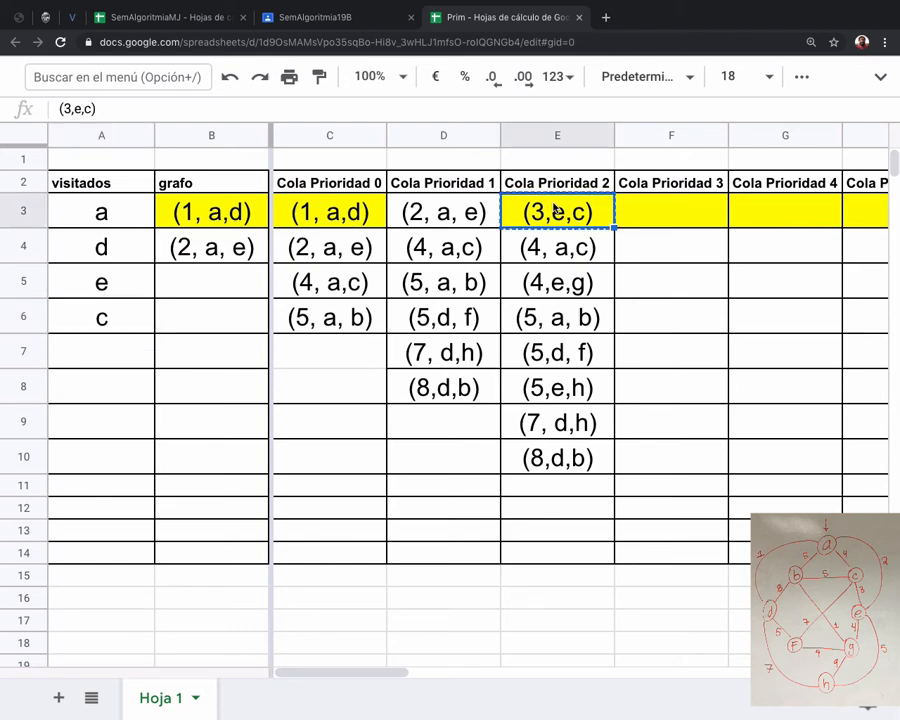
key(ctrl+c)
click(201, 281)
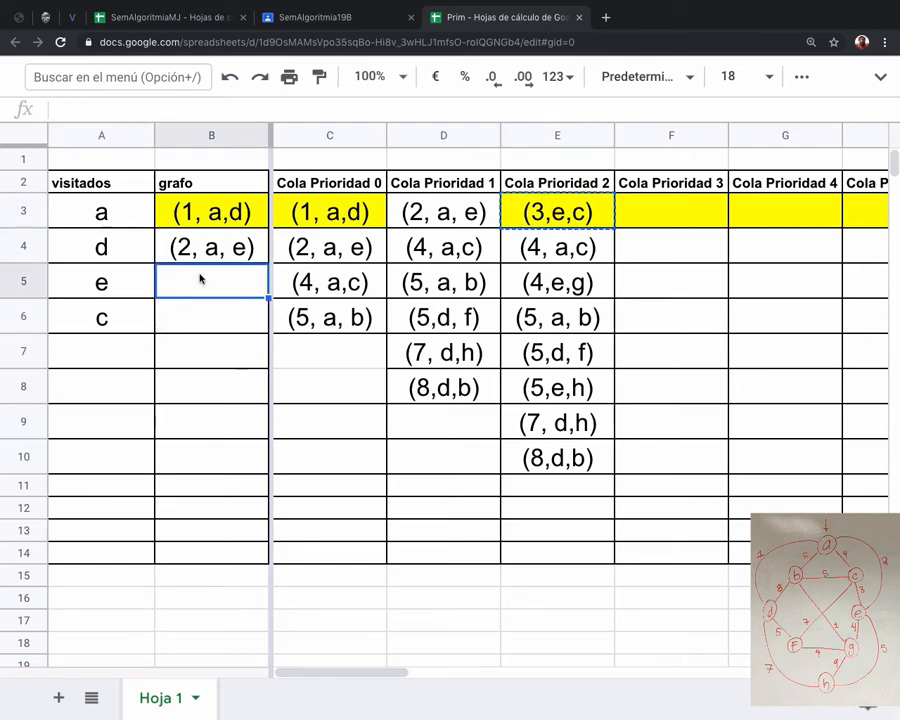
key(ctrl+v)
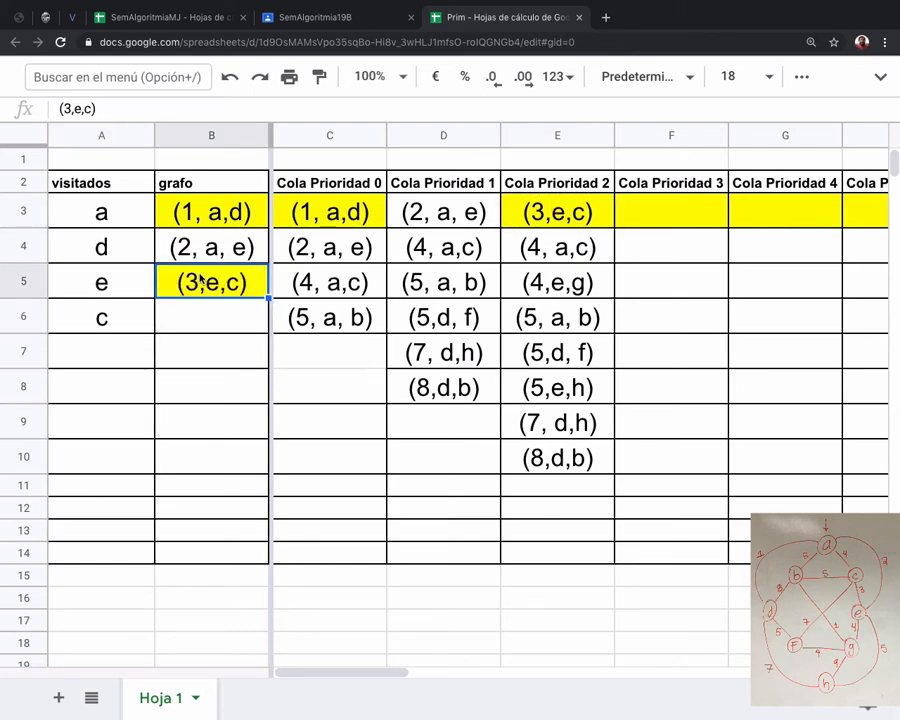
Copy the edges from (4, a,c) to (5,e,h) in cells E4:E8 into F3:F7 of the Cola Prioridad 3 column.
click(580, 212)
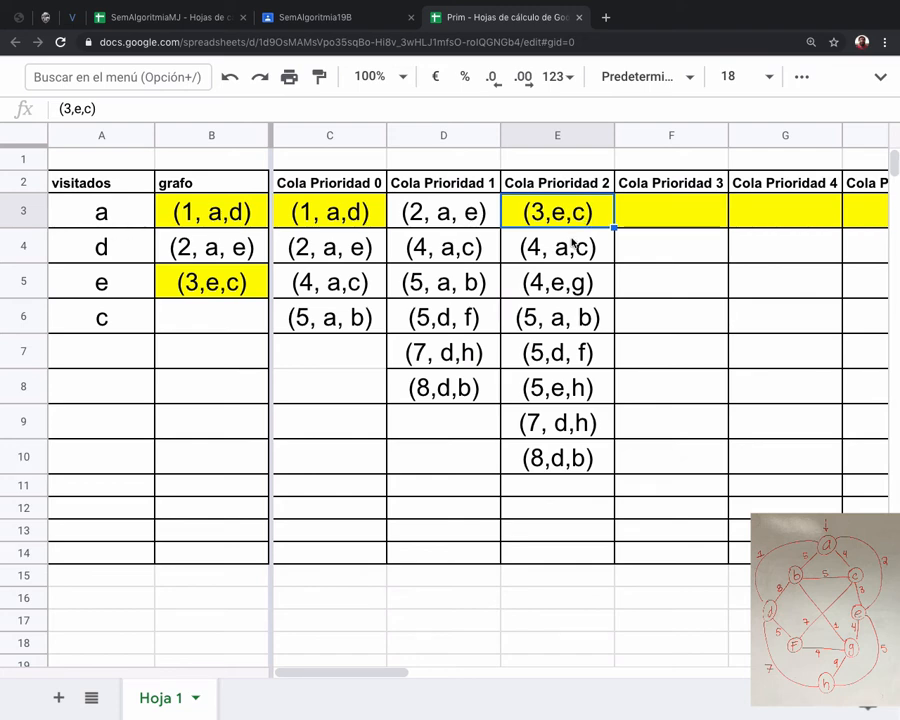
click(572, 246)
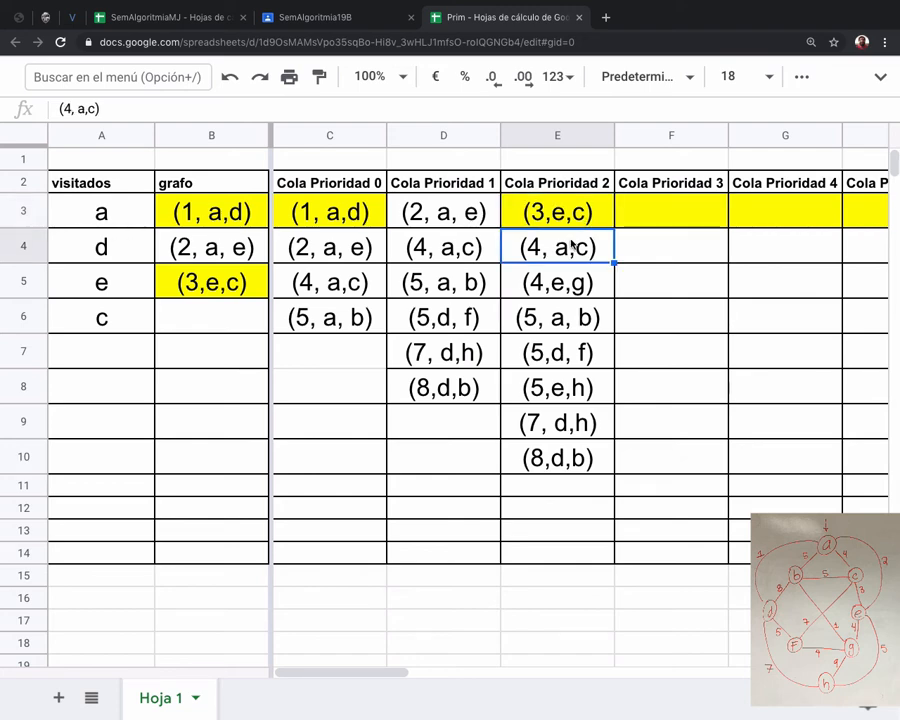
shift+click(572, 385)
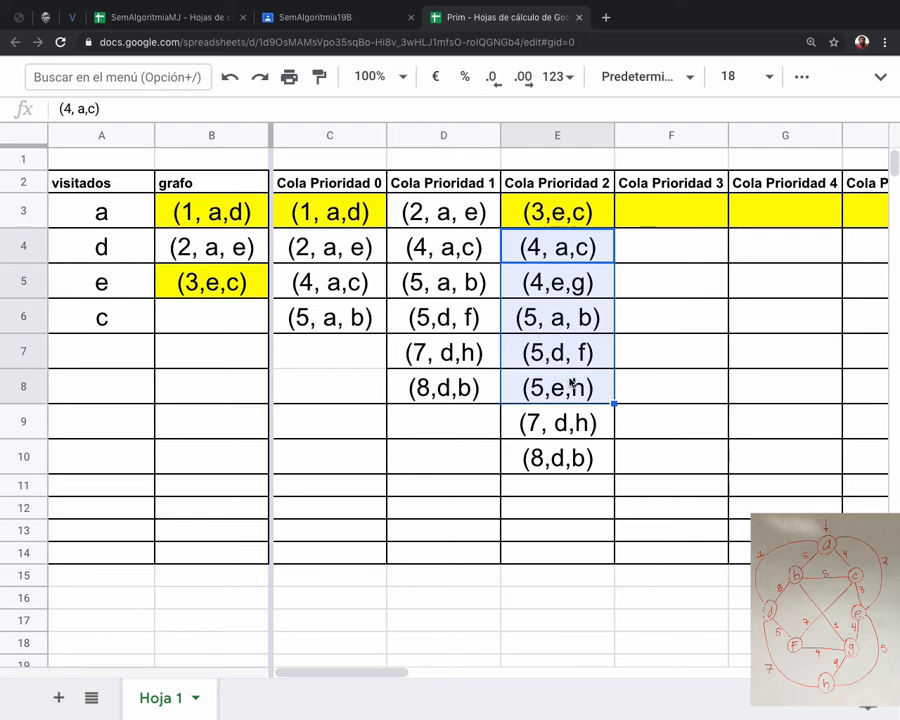
key(super+c)
click(660, 224)
key(super+v)
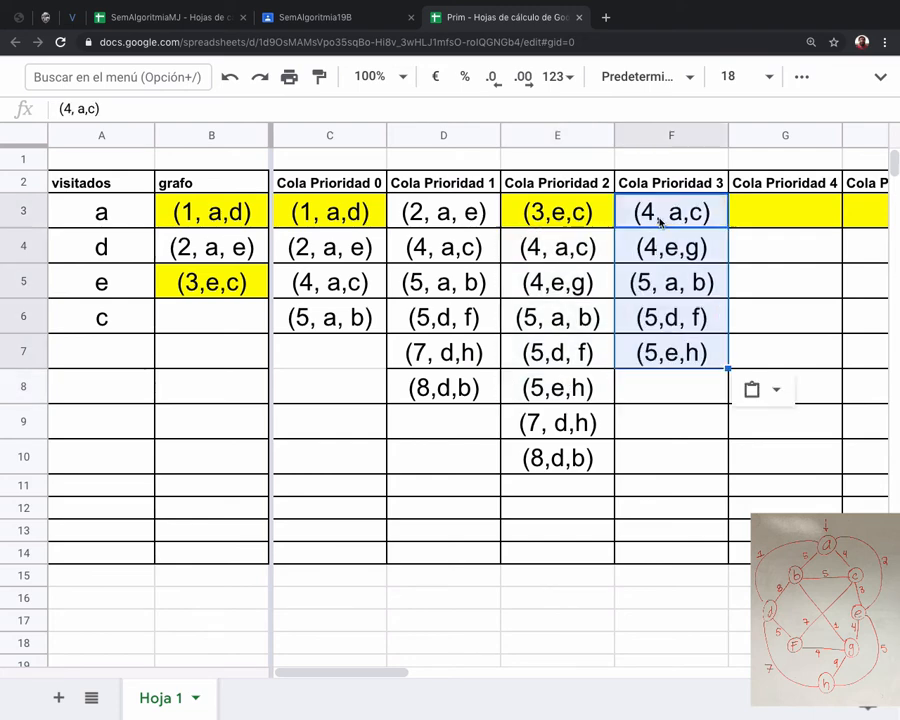
Enter the edge between c and b with weight 5 as (5,cb) in cell F8 of Cola Prioridad 3.
click(644, 395)
text((5,)
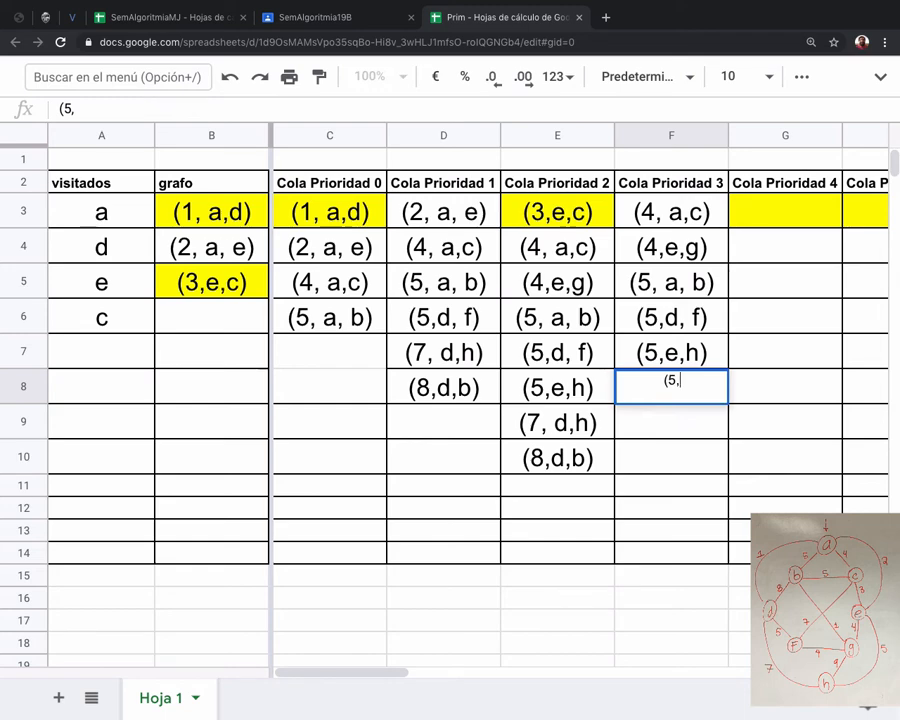
text(cb))
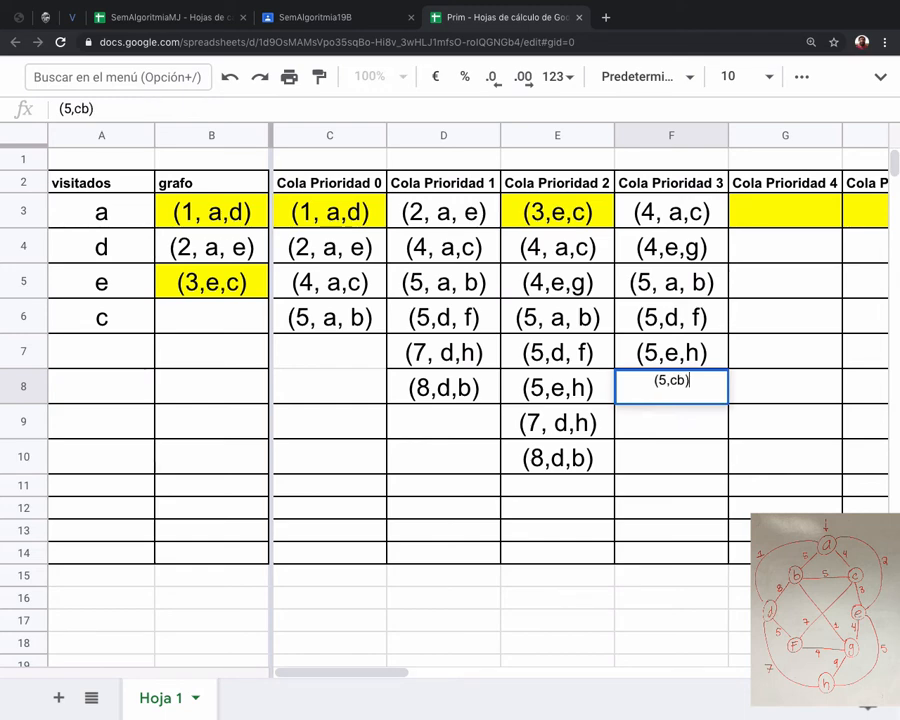
key(Return)
text(()
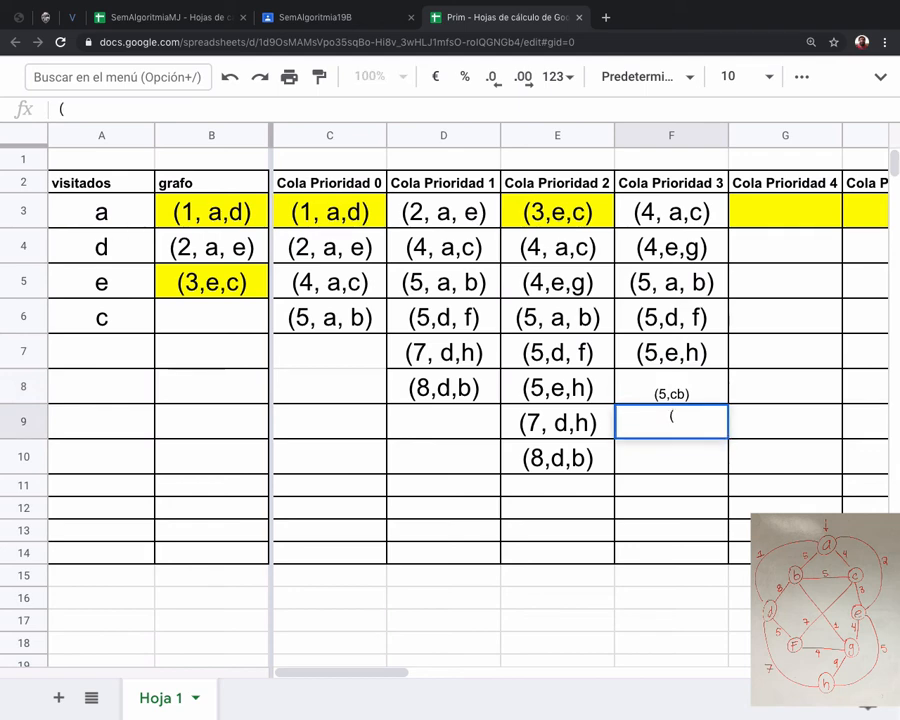
text(7, c, f)
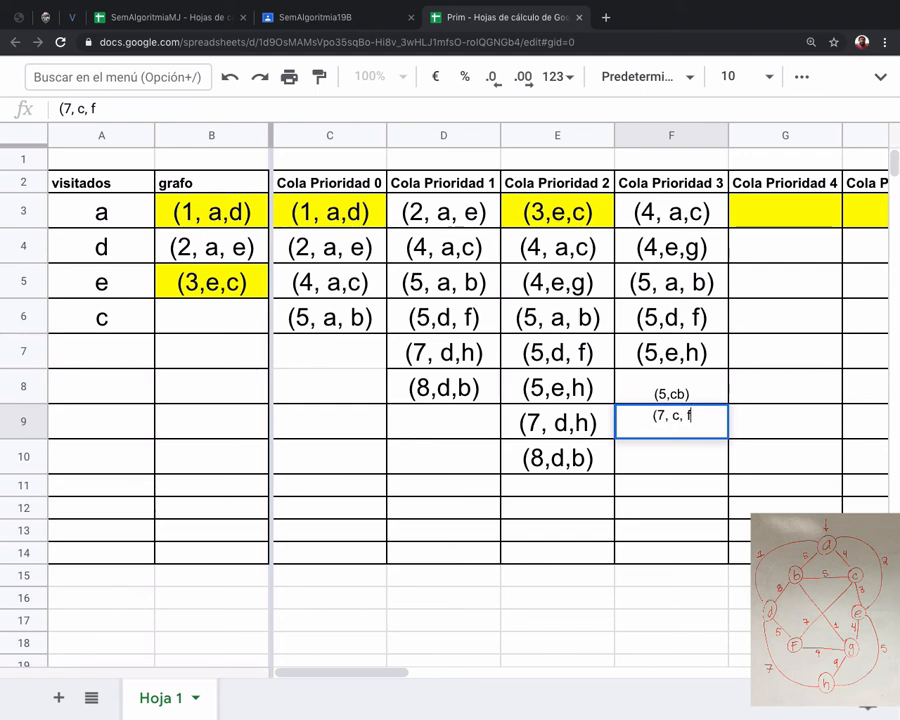
key(BackSpace)
key(BackSpace)
key(BackSpace)
key(BackSpace)
key(BackSpace)
key(BackSpace)
key(BackSpace)
key(BackSpace)
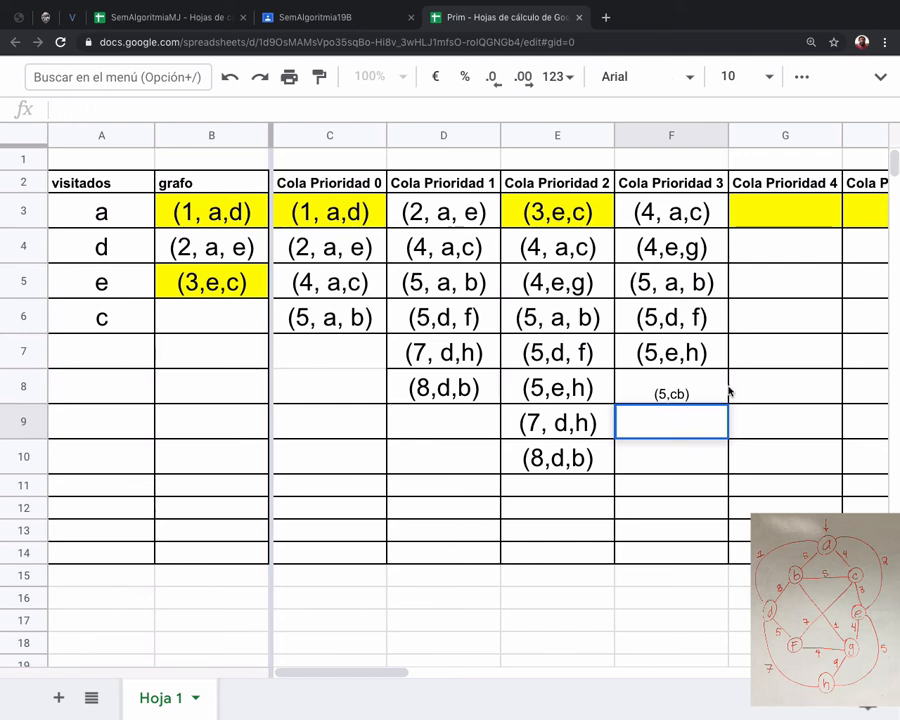
Set the font size of cells F8:F13 to 18.
click(686, 392)
shift+click(682, 530)
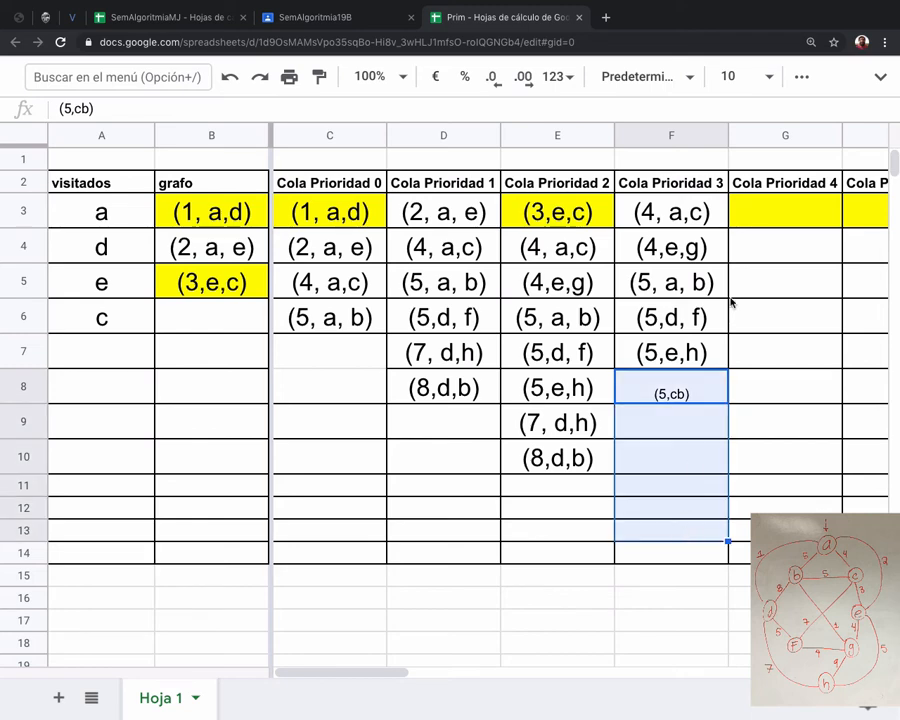
click(755, 76)
click(733, 393)
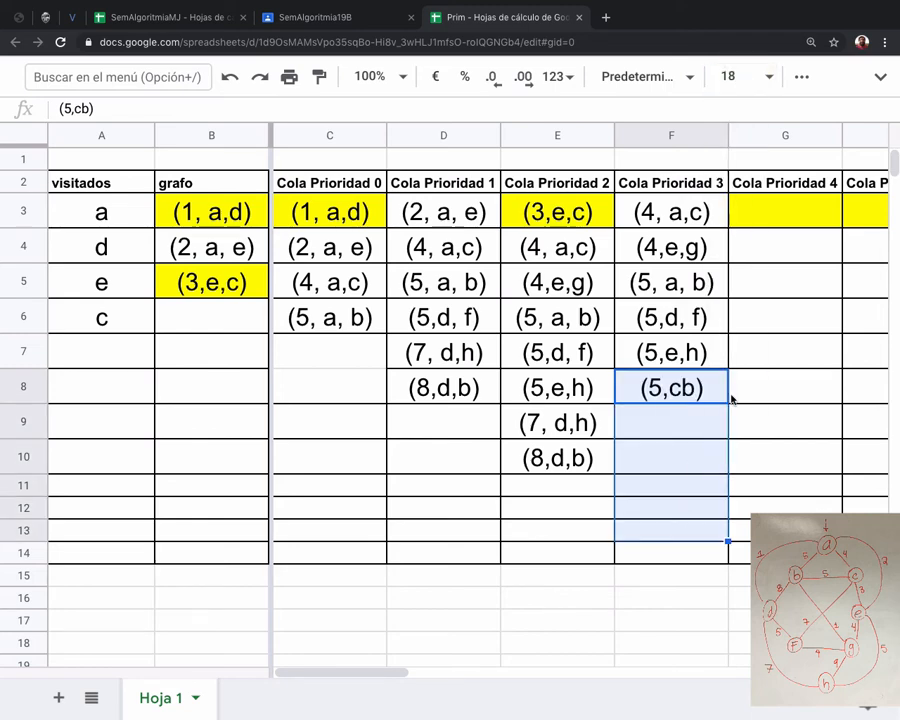
Copy the edge (7, d,h) from cell E9 into F9 of the Cola Prioridad 3 column.
click(605, 428)
key(ctrl+c)
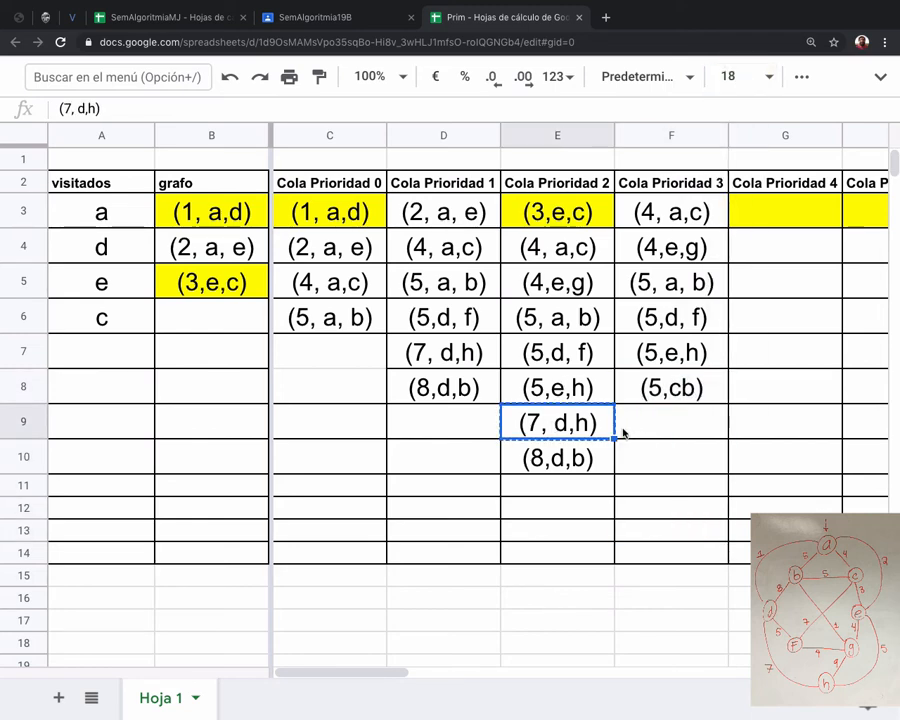
click(635, 428)
key(ctrl+v)
Correct the edge in cell F8 to (5,c,b) by adding the missing comma.
double_click(681, 390)
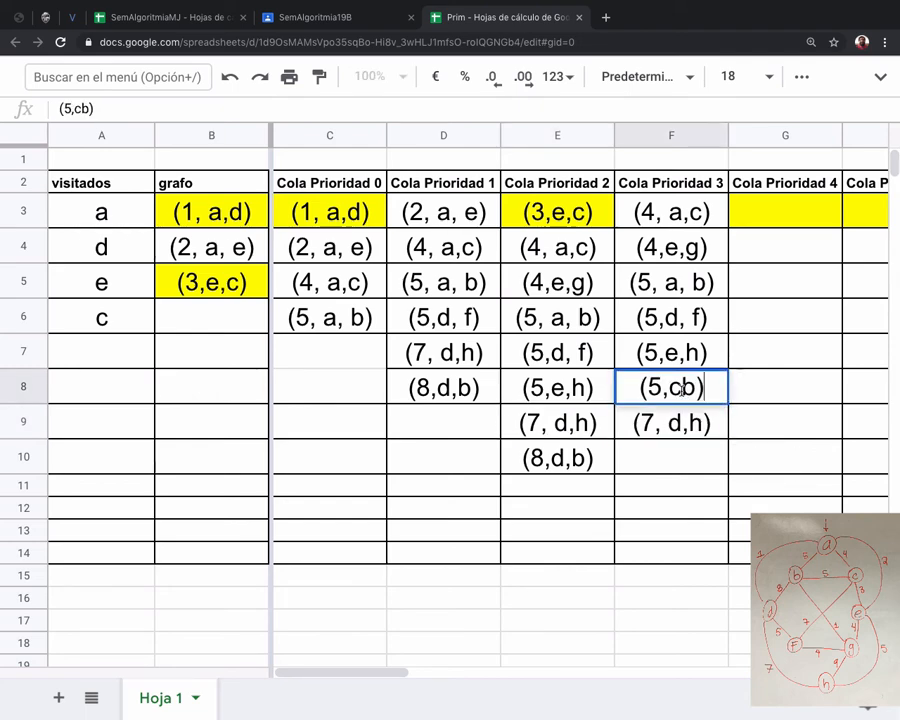
click(682, 390)
text(,)
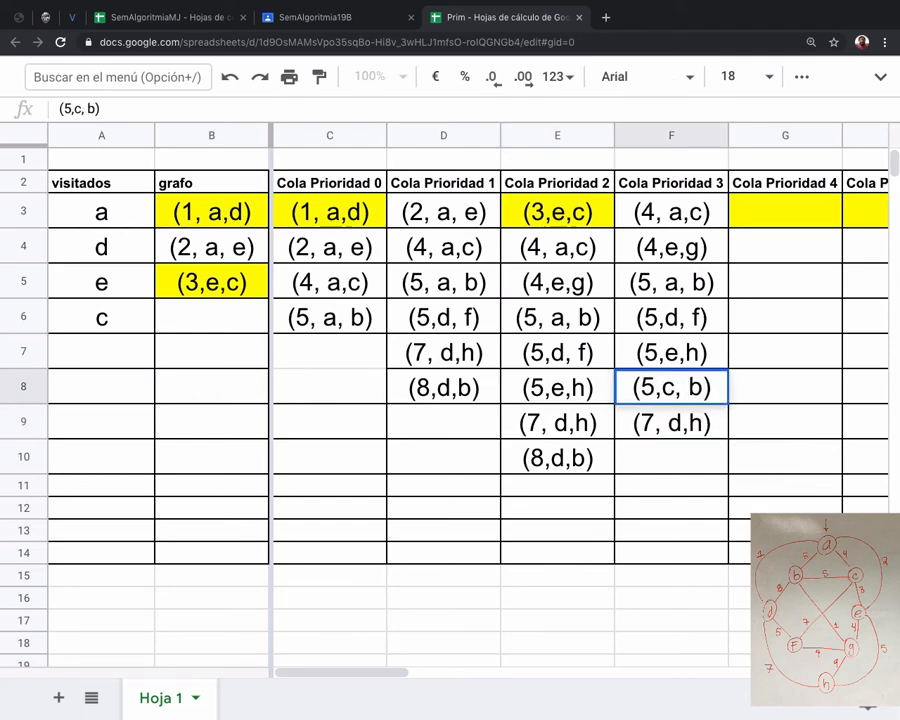
key(BackSpace)
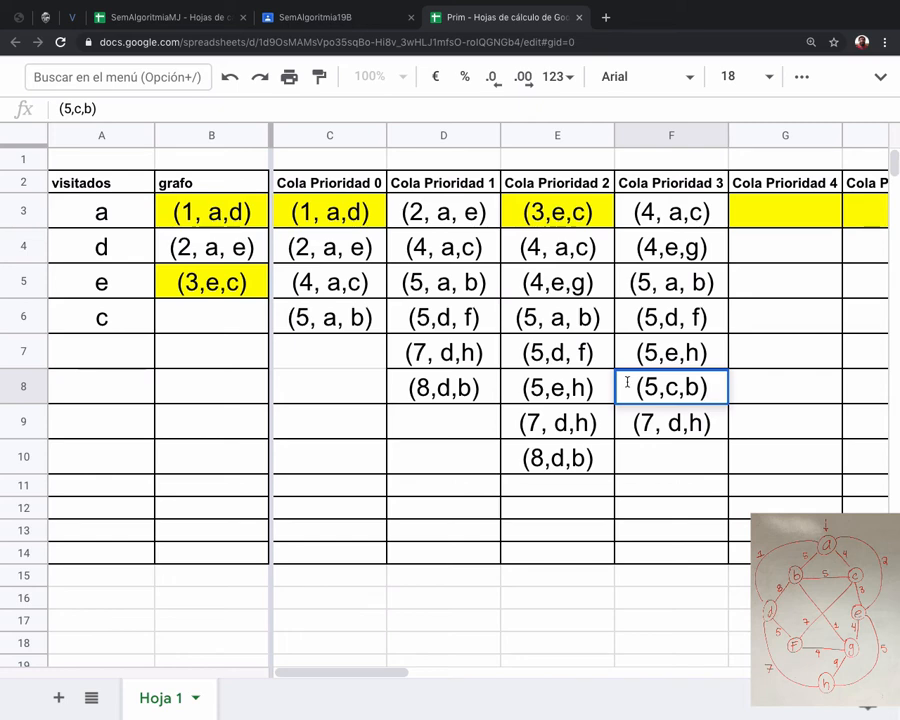
Add the edge (7,c,f) to the Cola Prioridad 3 column in cell F10.
click(673, 455)
text((7)
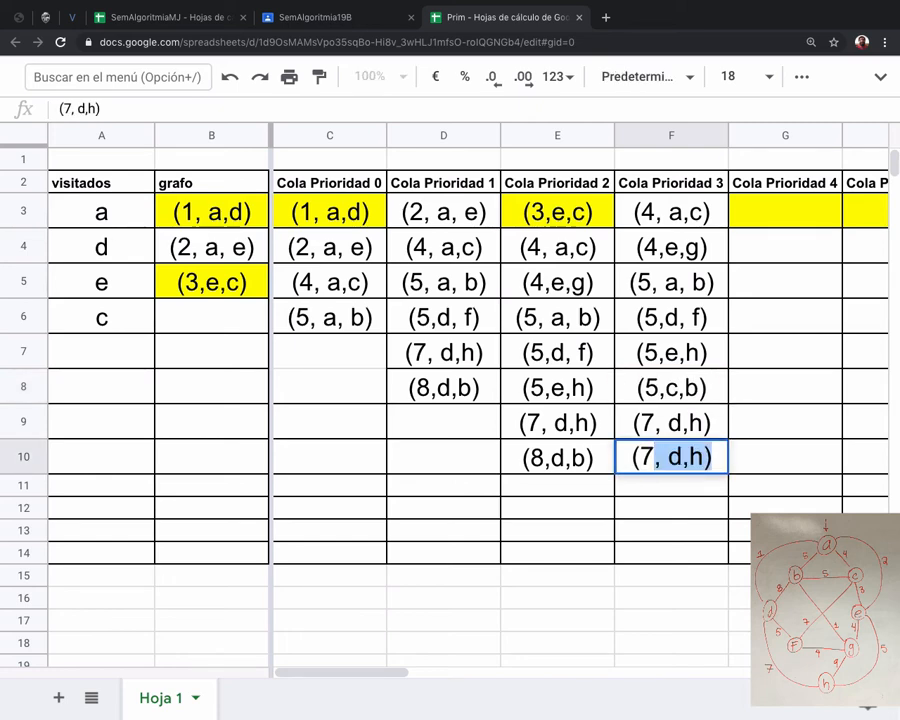
text(,c,)
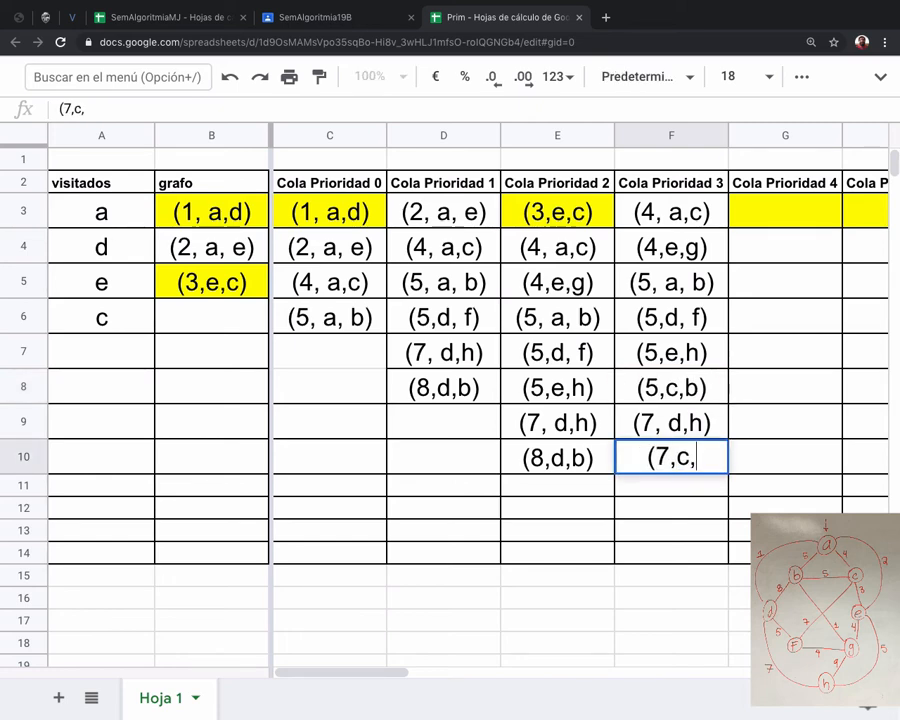
text(f))
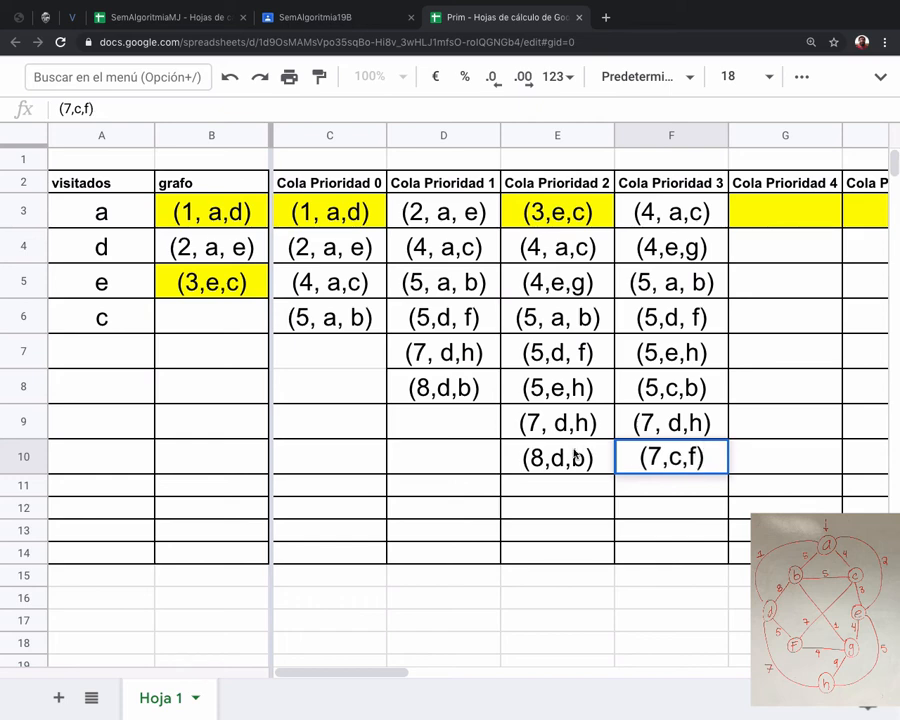
Copy the edge (8,d,b) from cell E10 into F11 of the Cola Prioridad 3 column.
click(571, 455)
key(ctrl+c)
click(665, 492)
key(ctrl+v)
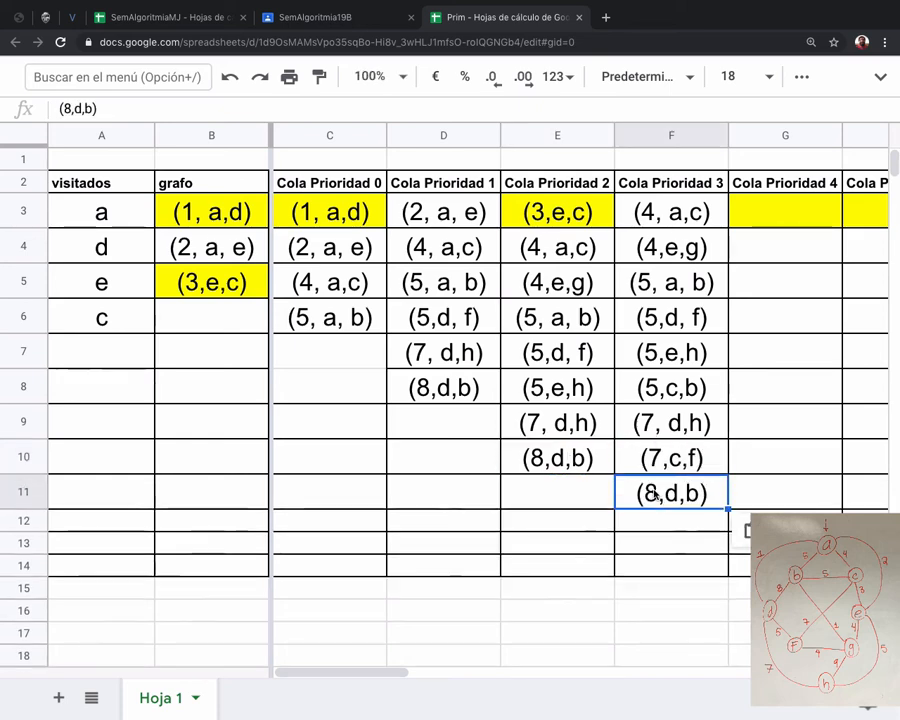
click(653, 527)
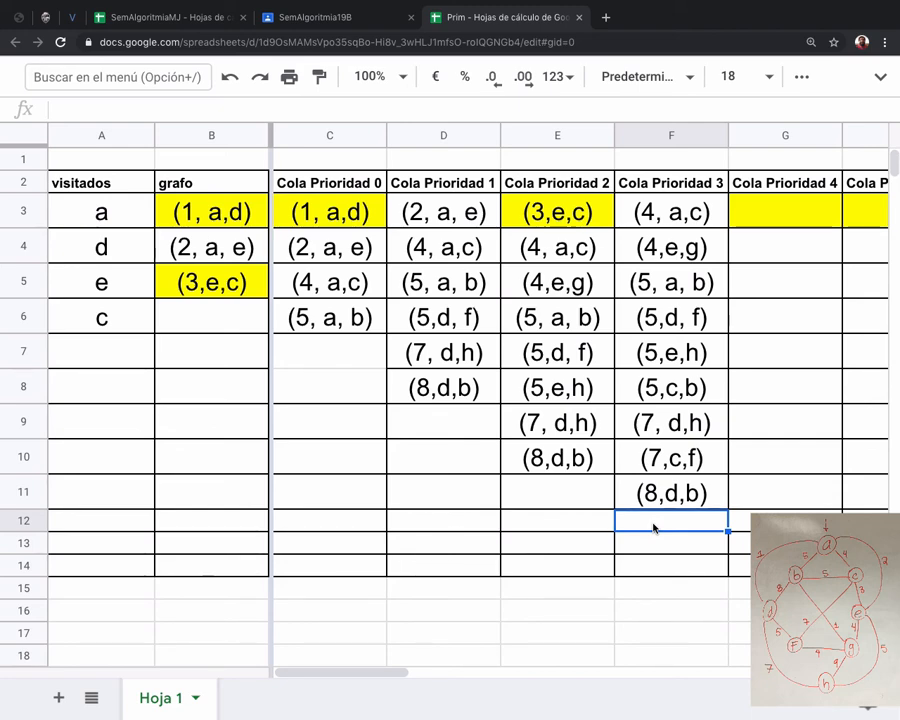
Copy the edges from (4,e,g) to (8,d,b) in cells F4:F11 into G3:G10 of the Cola Prioridad 4 column.
click(674, 210)
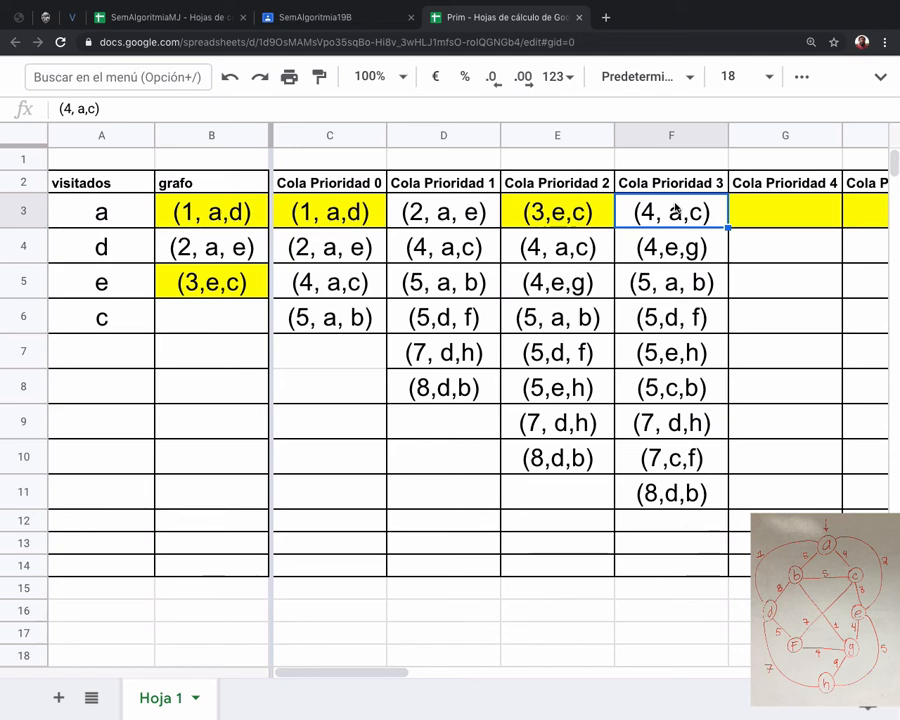
click(662, 247)
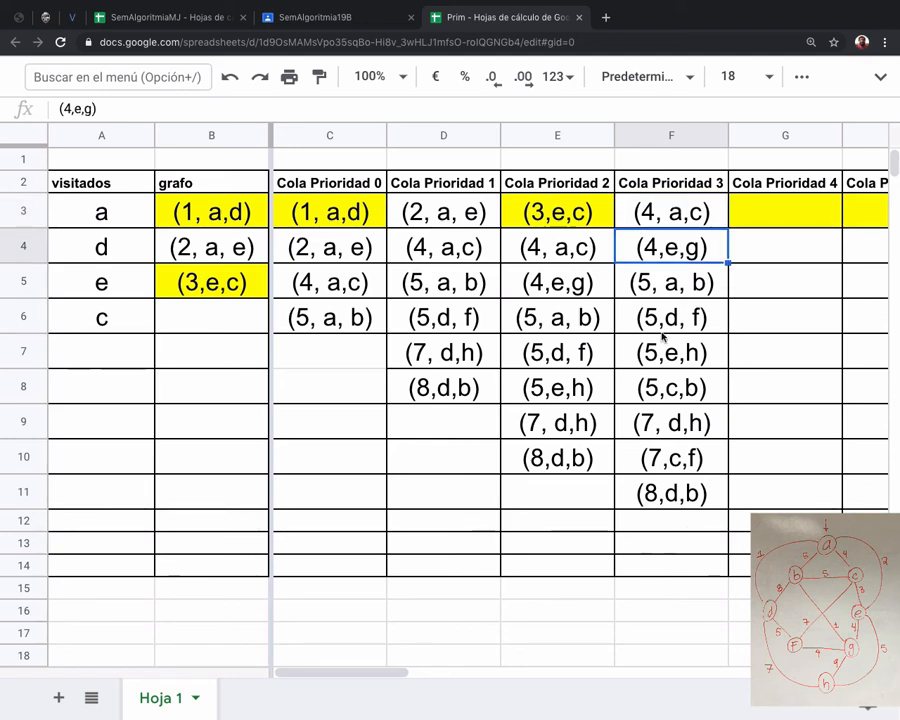
shift+click(668, 491)
key(super+c)
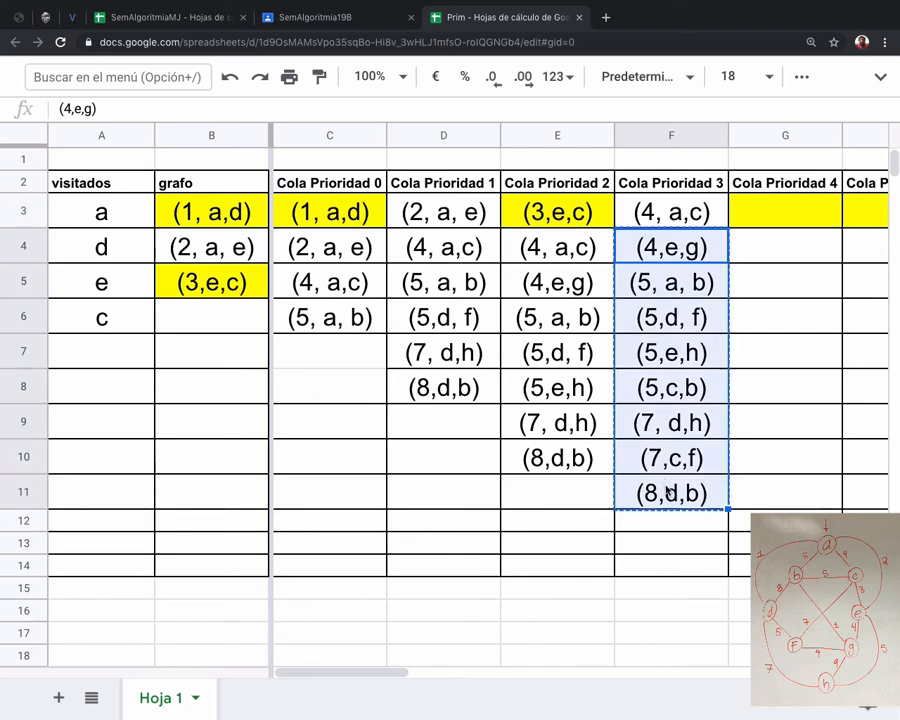
click(757, 222)
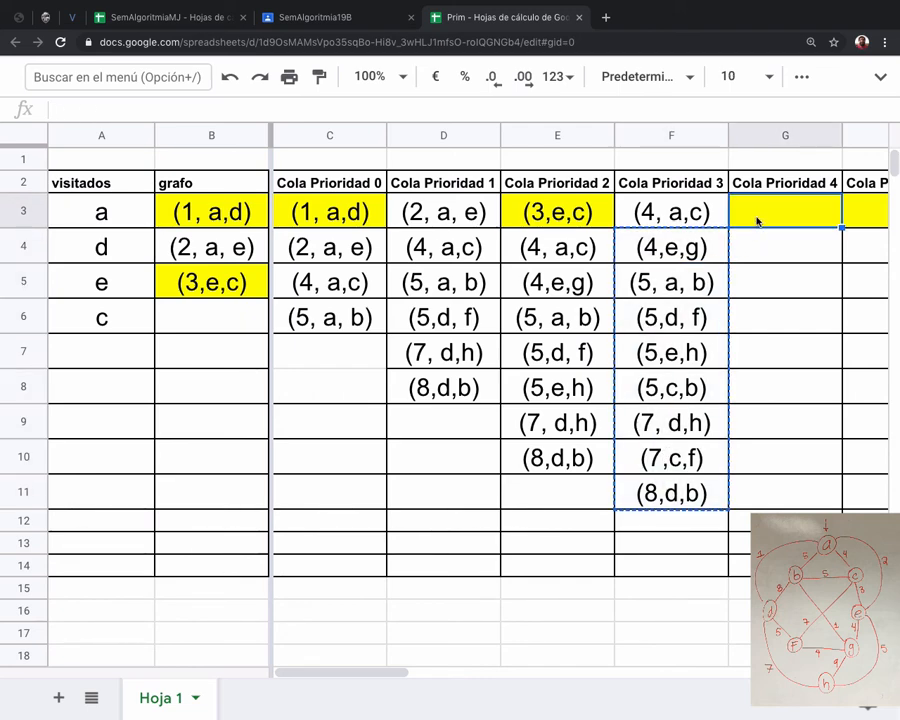
key(super+v)
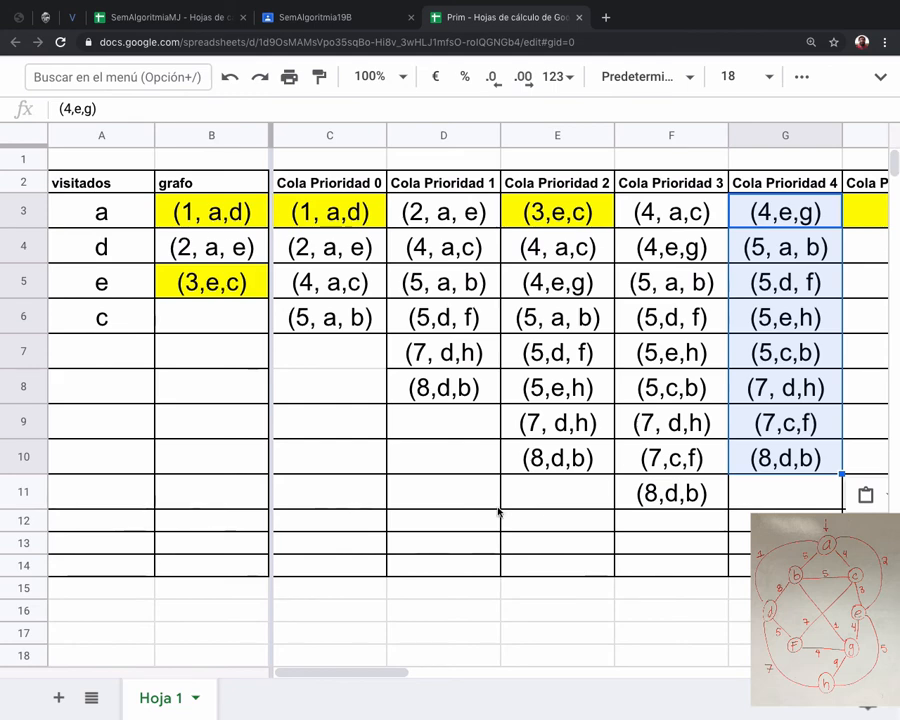
scroll(498, 511, right, 3)
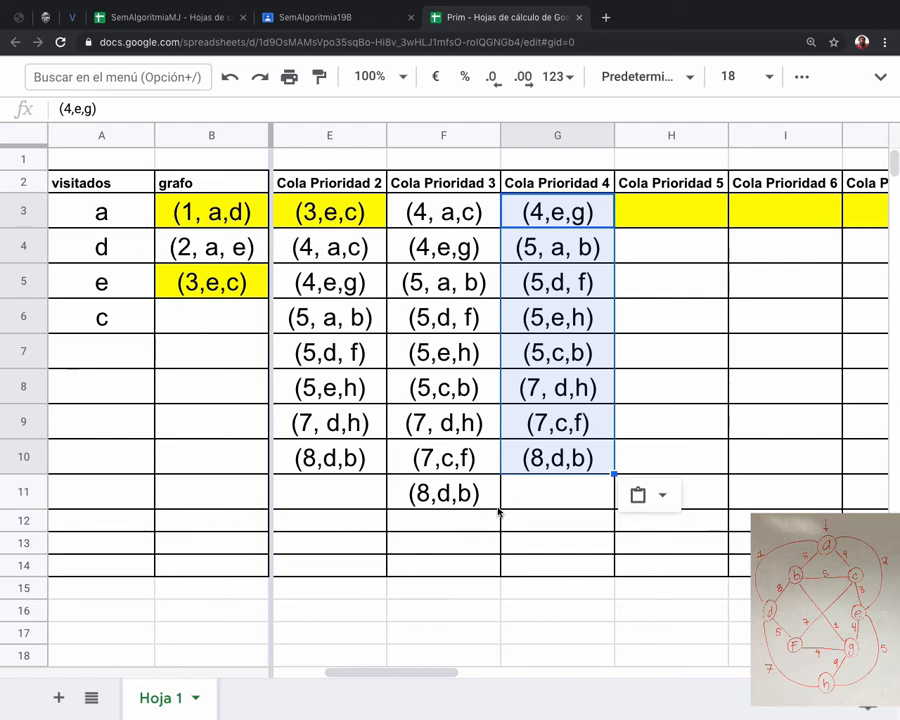
Add node g to visitados in cell A7 and copy the edge (4,e,g) from G3 into grafo cell B6.
click(98, 350)
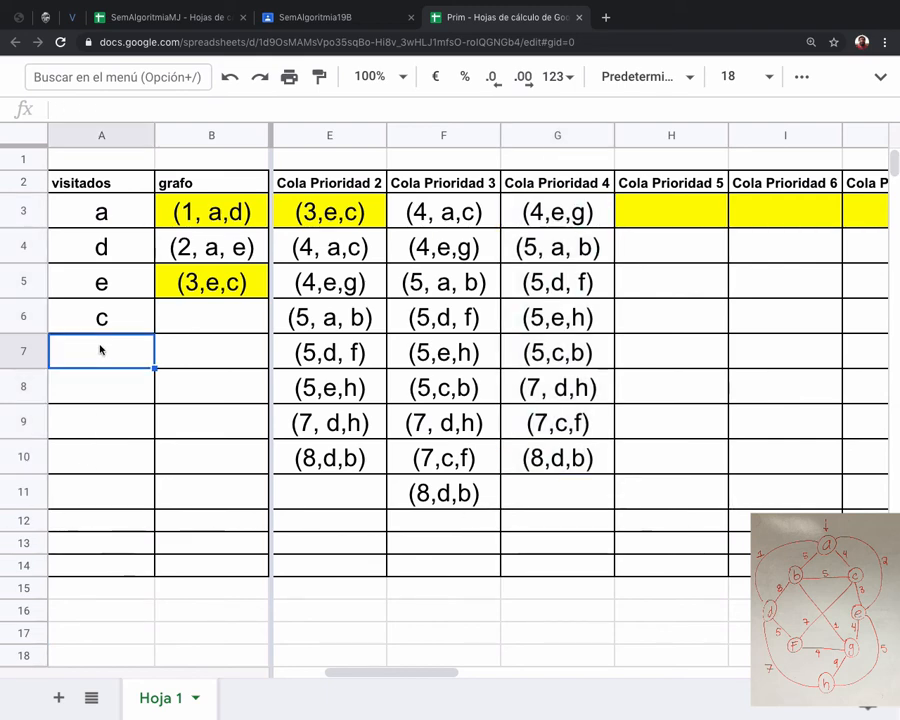
text(g)
click(565, 219)
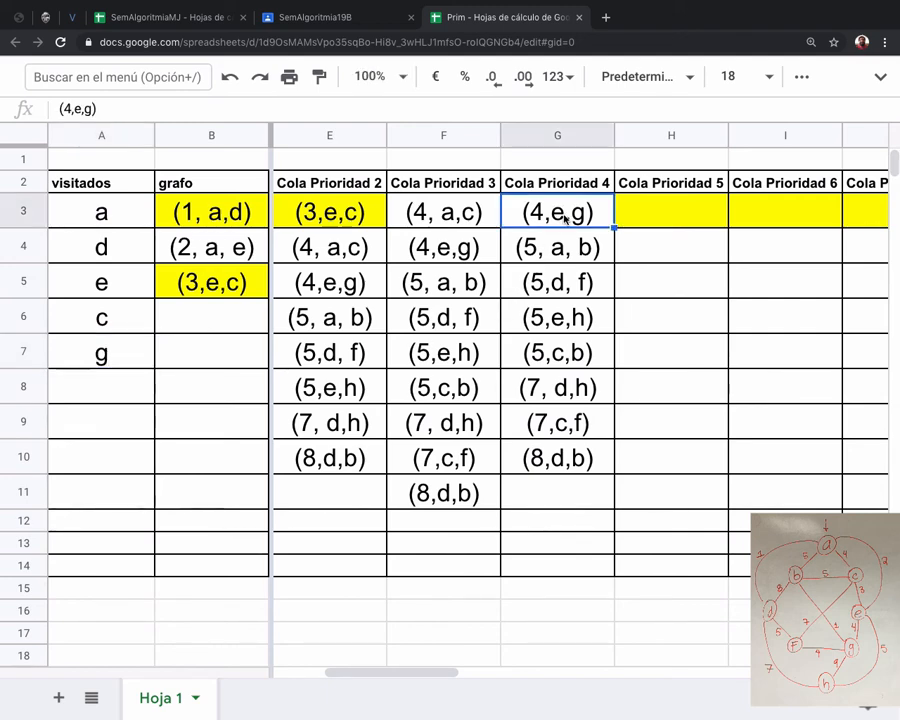
key(ctrl+c)
click(195, 322)
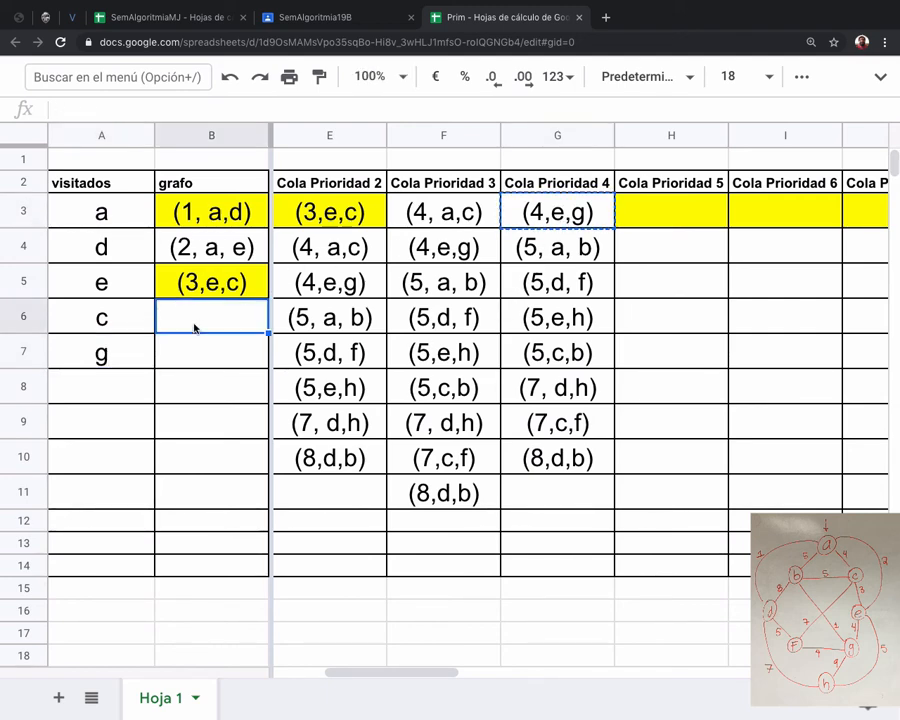
key(ctrl+v)
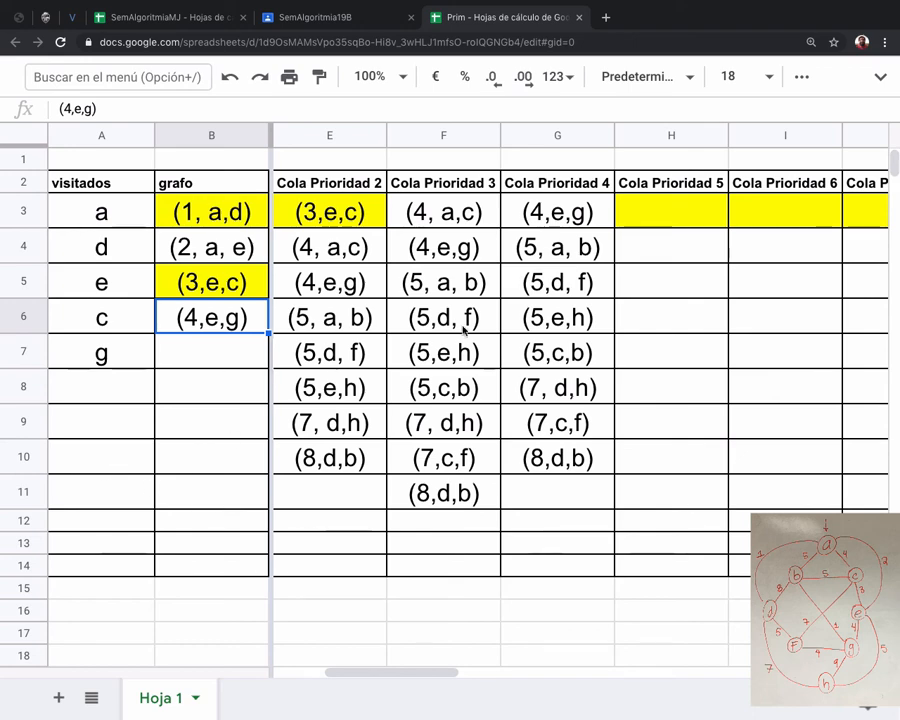
Set the font size of cells H3:H11 in the Cola Prioridad 5 column to 18 and clear the partial entry in H3.
click(687, 219)
text((4)
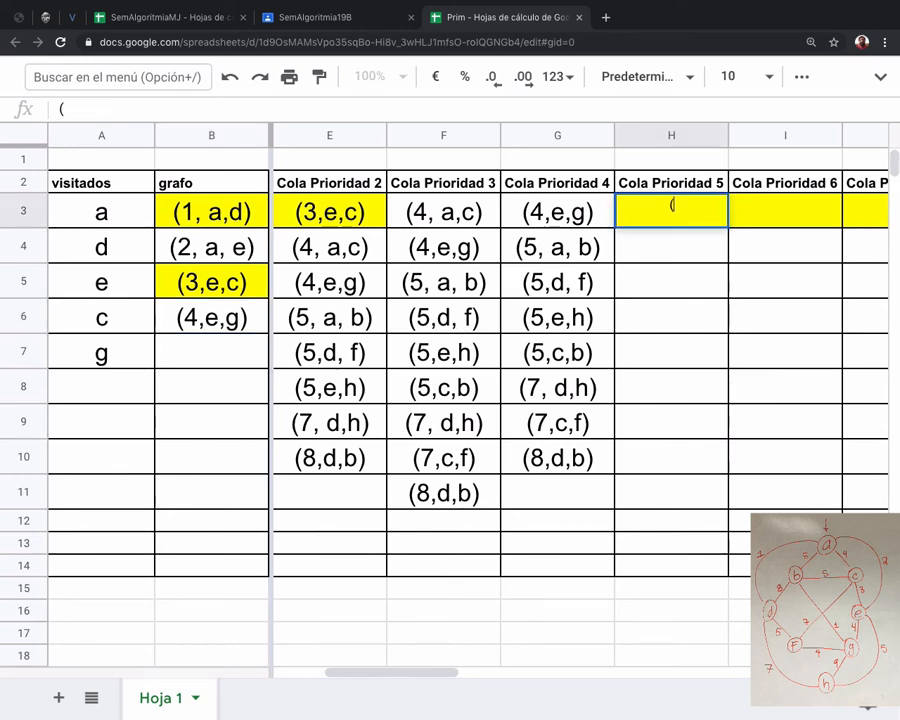
key(shift+Down)
key(shift+Down)
key(shift+Down)
key(shift+Down)
key(shift+Down)
key(shift+Down)
key(shift+Down)
key(shift+Down)
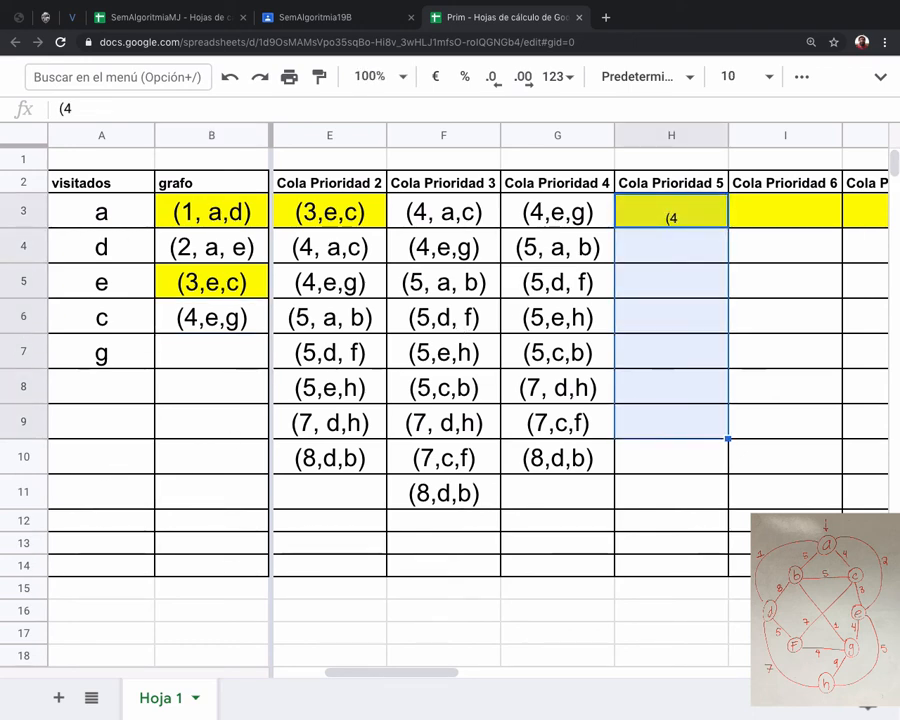
click(740, 76)
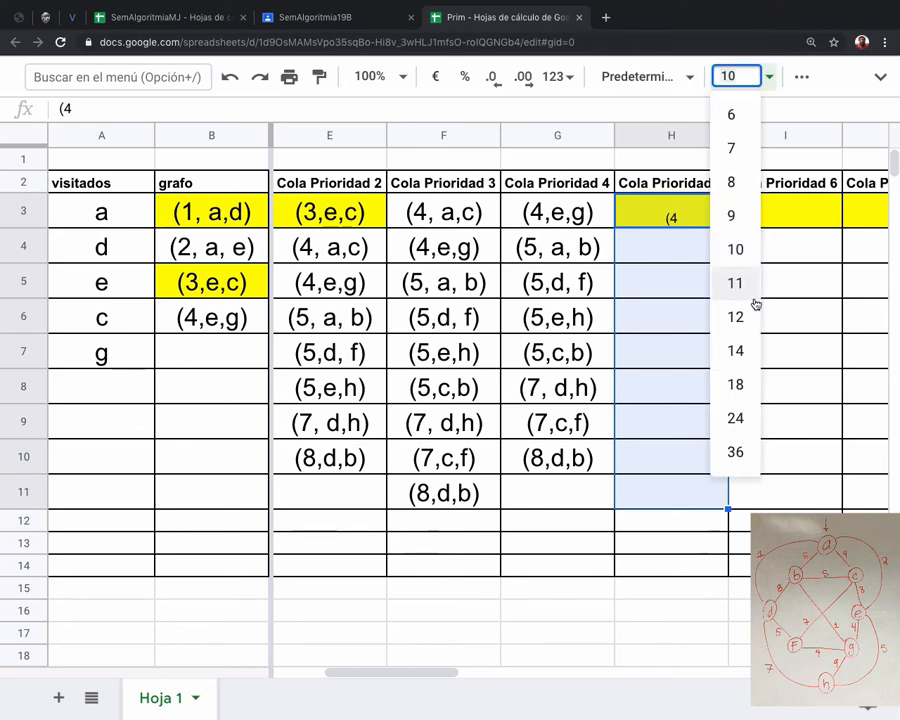
click(741, 380)
click(683, 212)
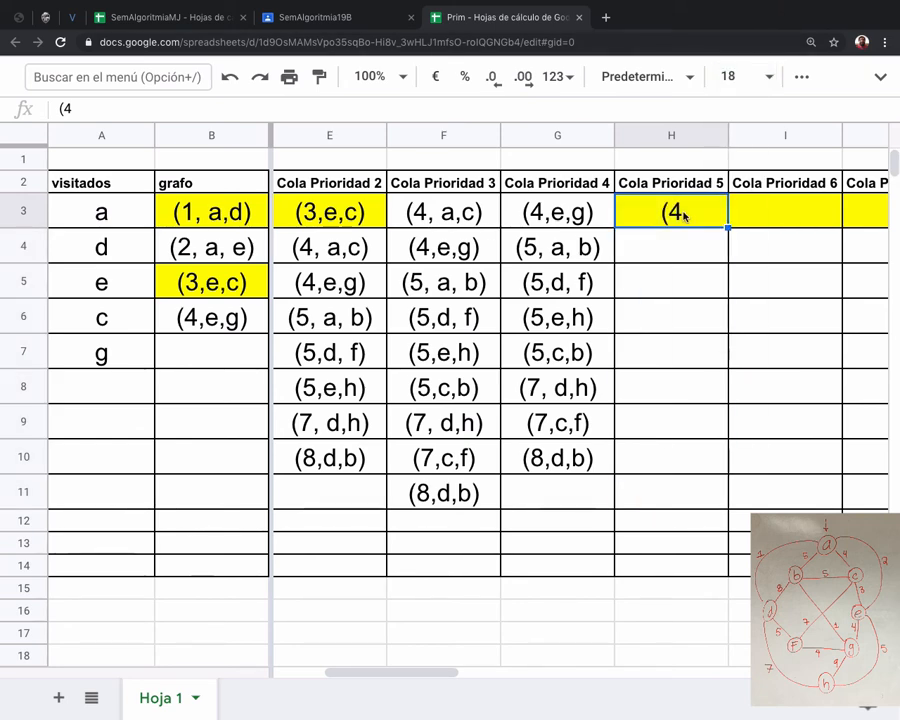
text(,)
key(BackSpace)
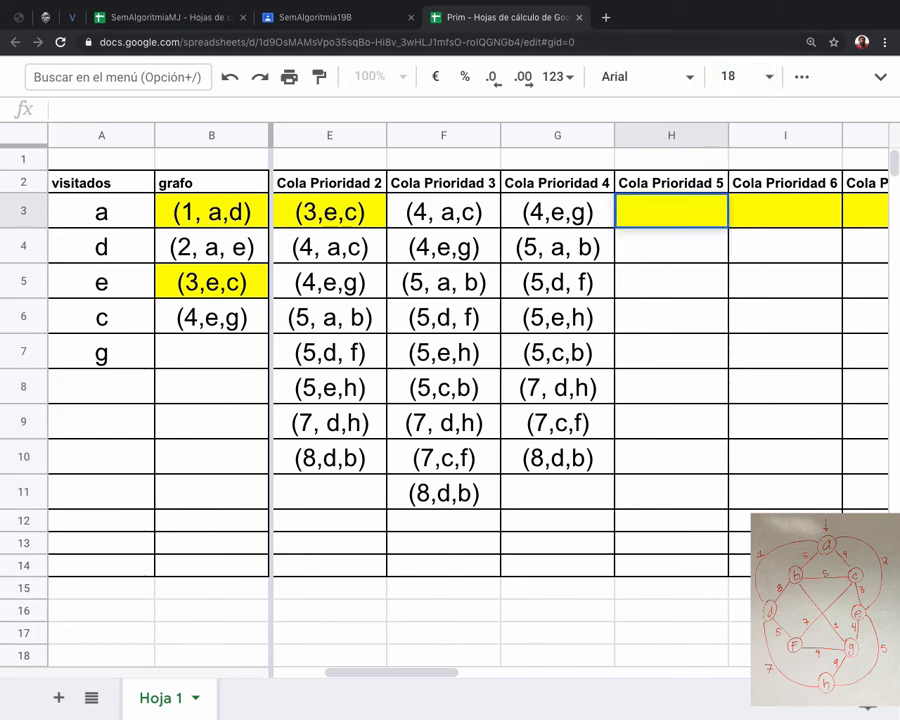
Enter the edge (4,g,f) in cell H3 of the Cola Prioridad 5 column.
text((4,g)
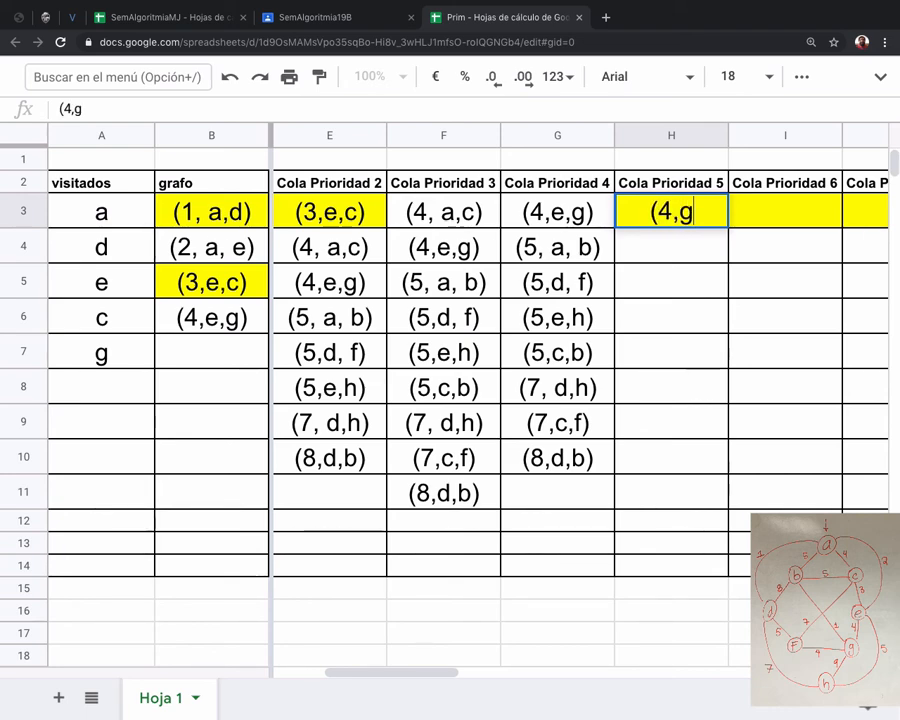
text(,f))
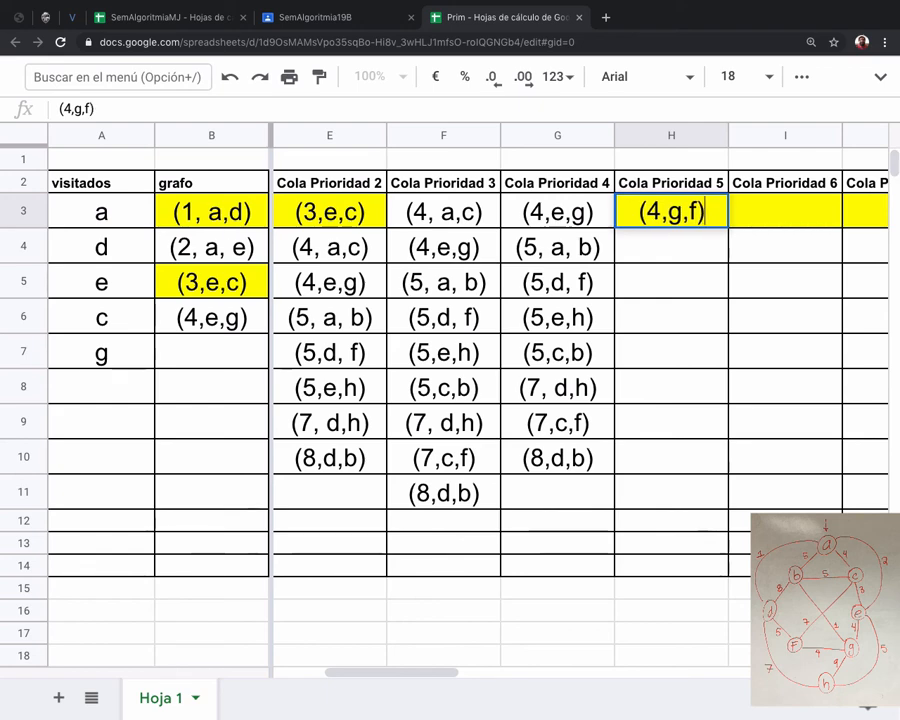
Copy the edges from (5, a, b) to (8,d,b) in cells G4:G10 into H4:H10 of the Cola Prioridad 5 column.
click(582, 245)
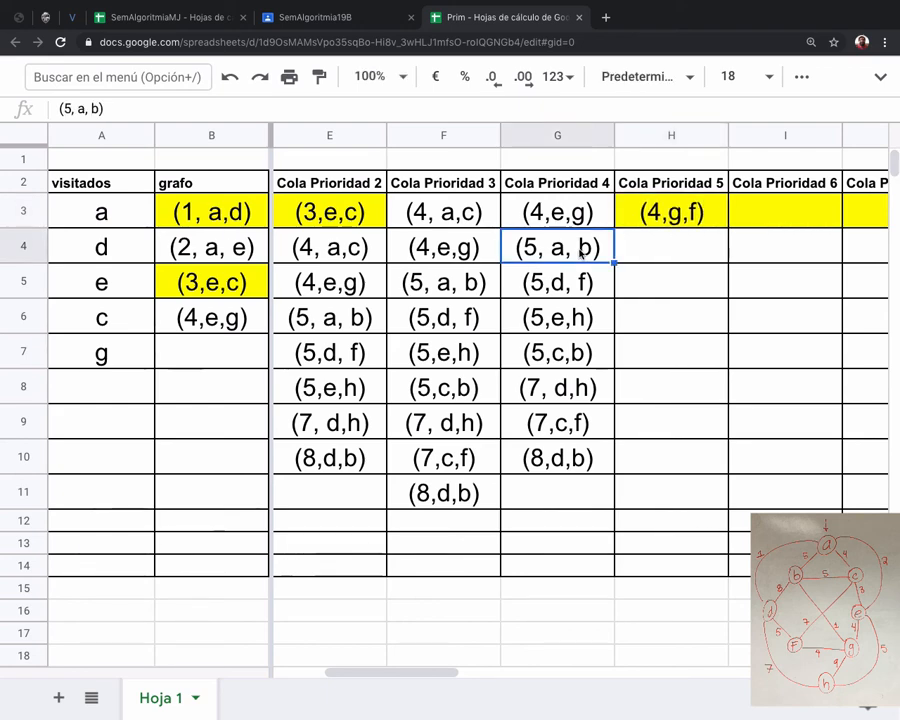
drag(582, 245, 563, 457)
key(ctrl+c)
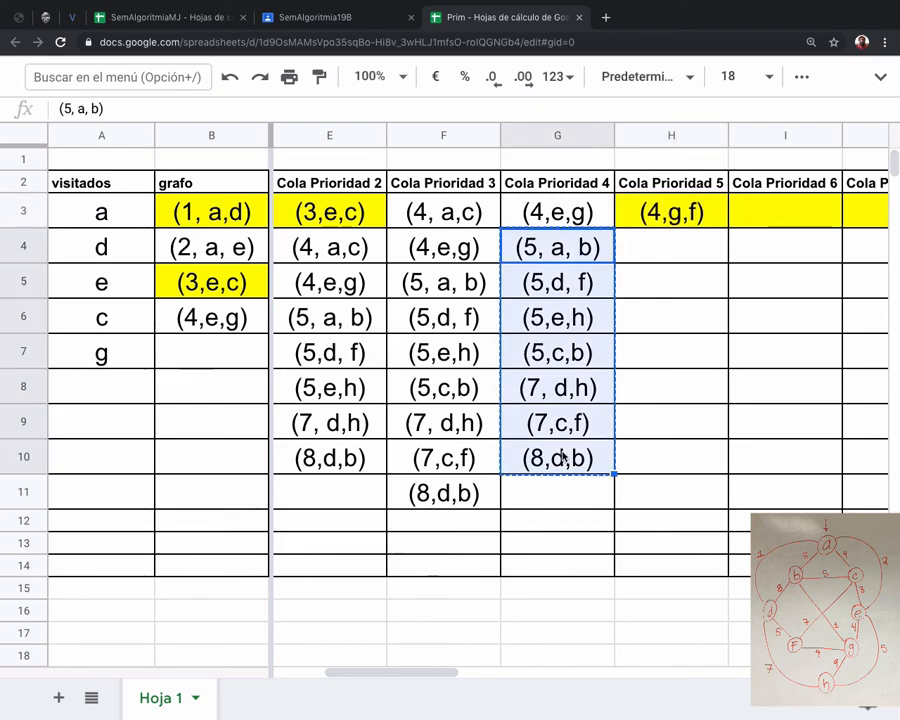
click(671, 248)
key(ctrl+v)
Enter the edge (9, g,h) in cell H11 at the end of the Cola Prioridad 5 column.
click(667, 490)
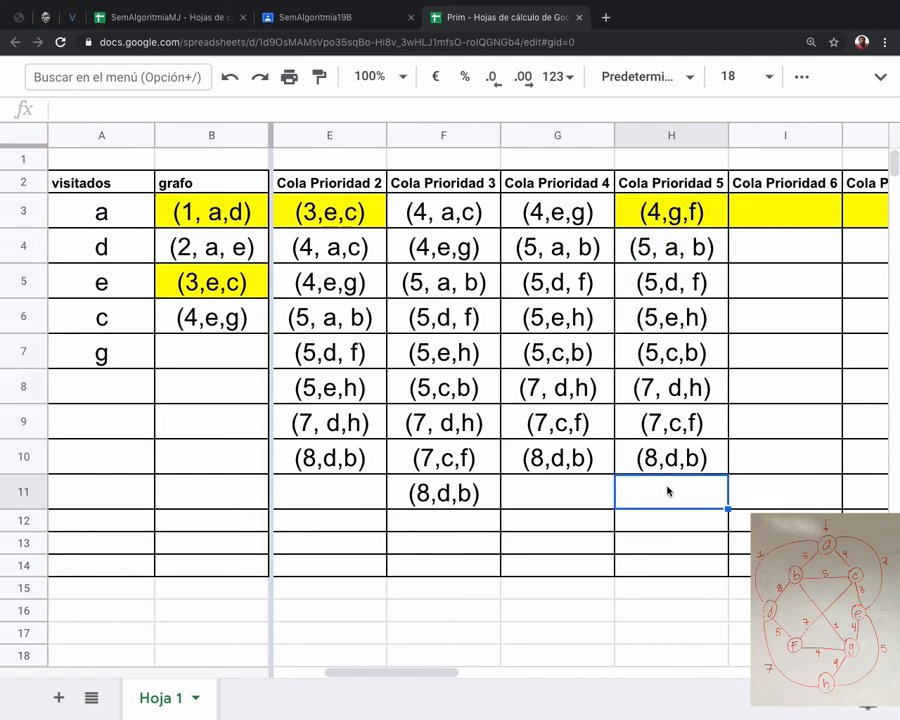
text((9,)
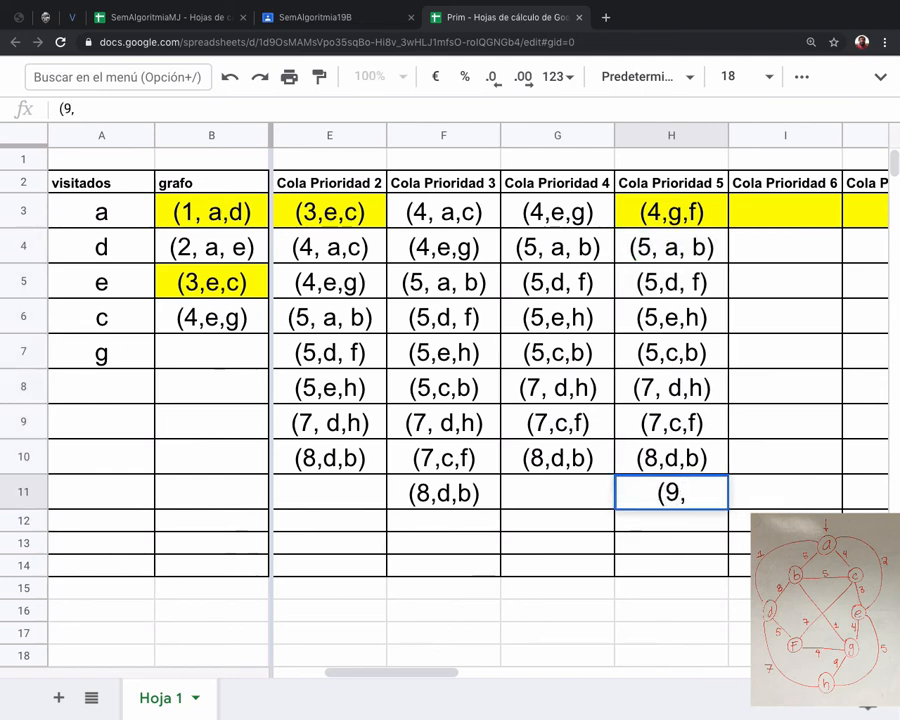
text( g)
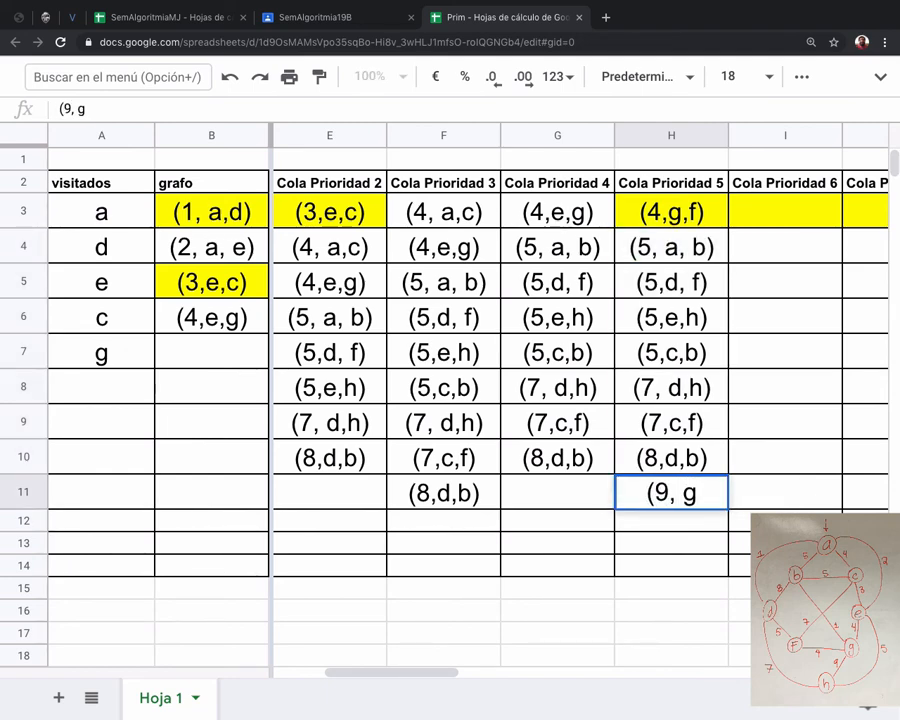
text(,h))
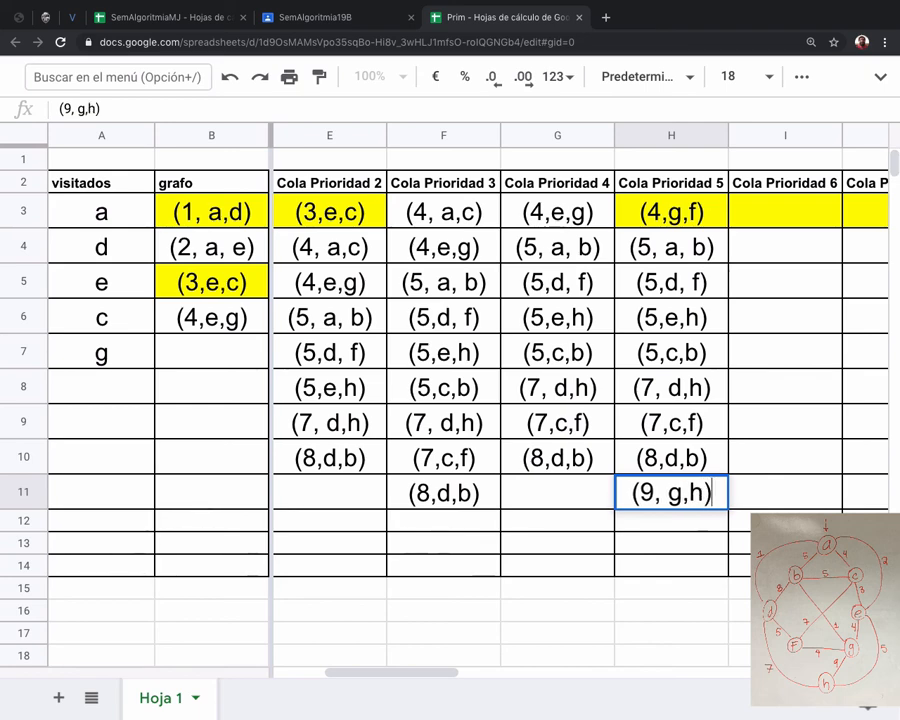
key(Return)
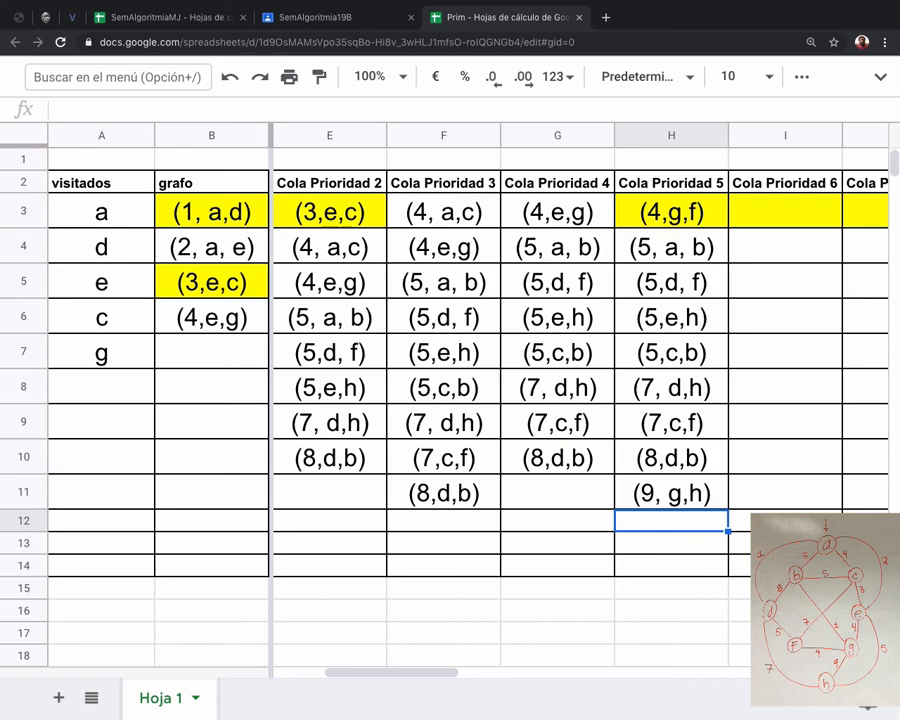
Move the edges in cells H3:H11 of Cola Prioridad 5 down one row to H4:H12.
click(671, 211)
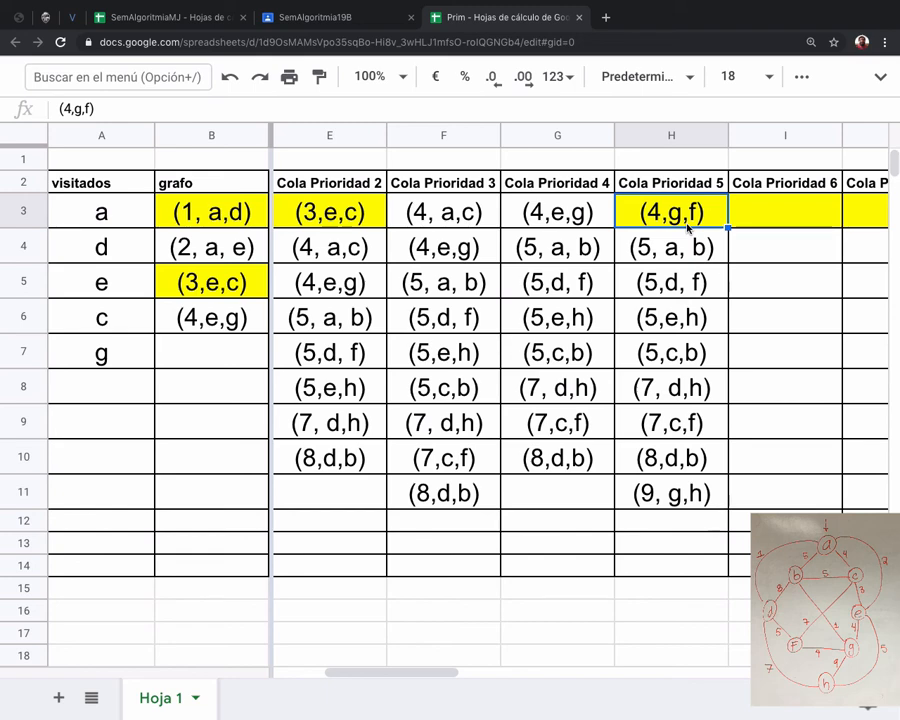
shift+click(674, 508)
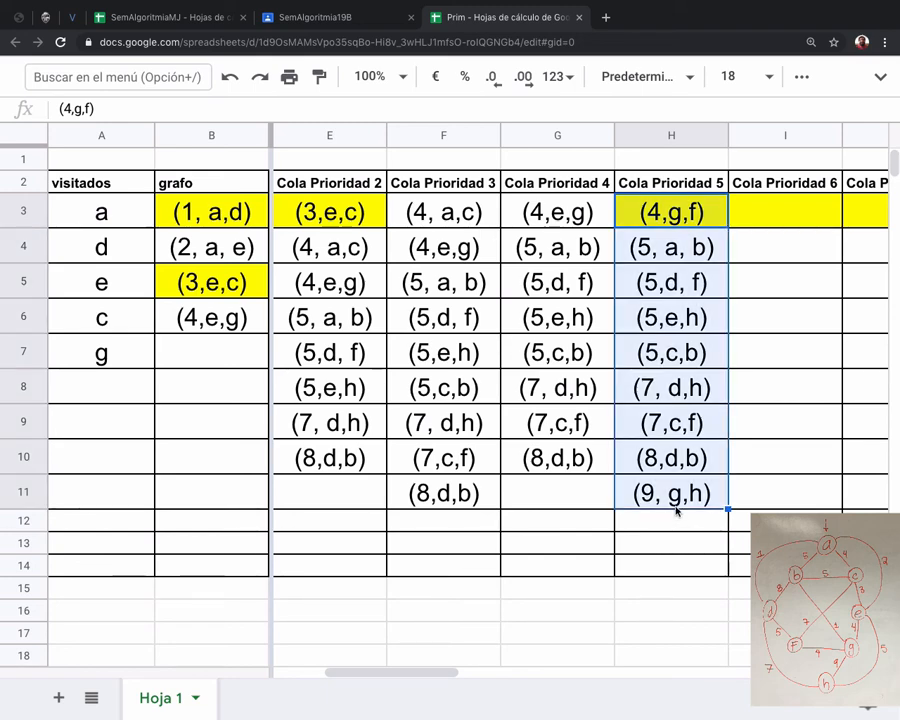
key(super+c)
click(676, 258)
key(super+v)
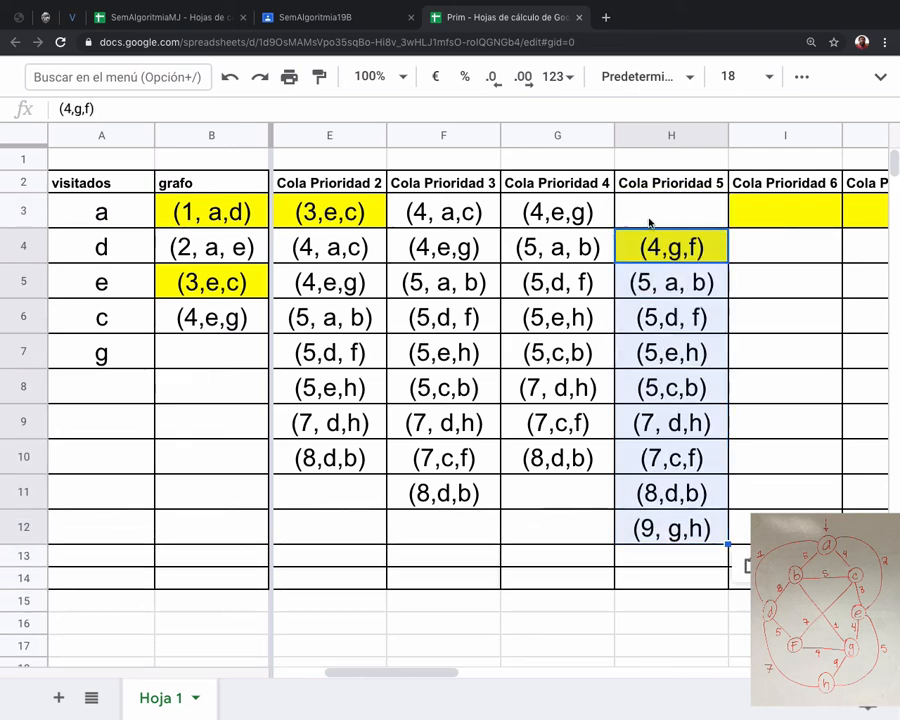
Enter the edge (1, g, b) in the vacated cell H3 of the Cola Prioridad 5 column.
click(650, 202)
text(()
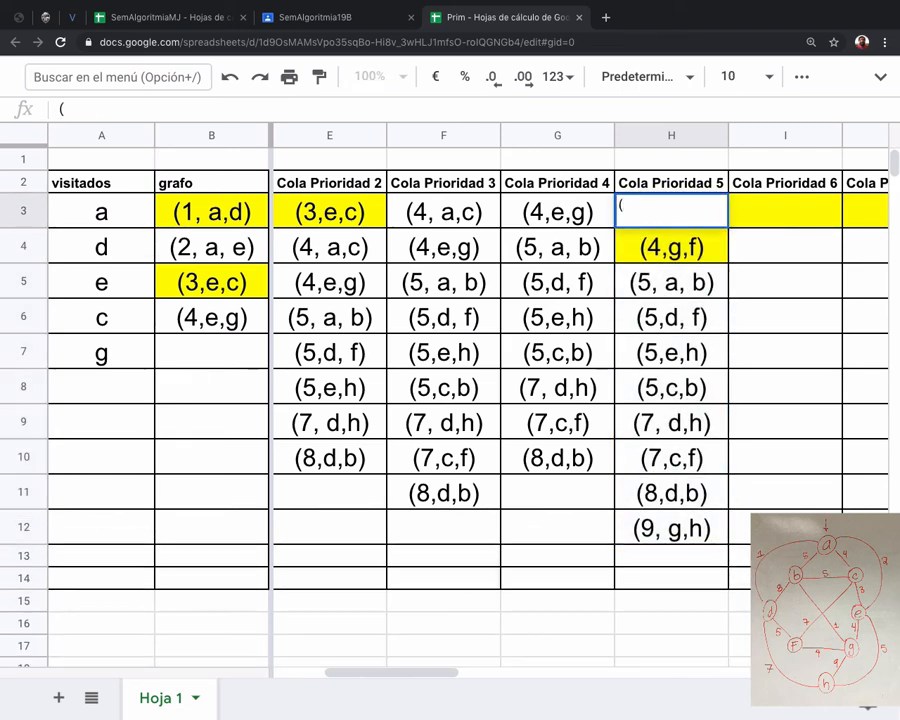
text(1, g, b))
click(714, 509)
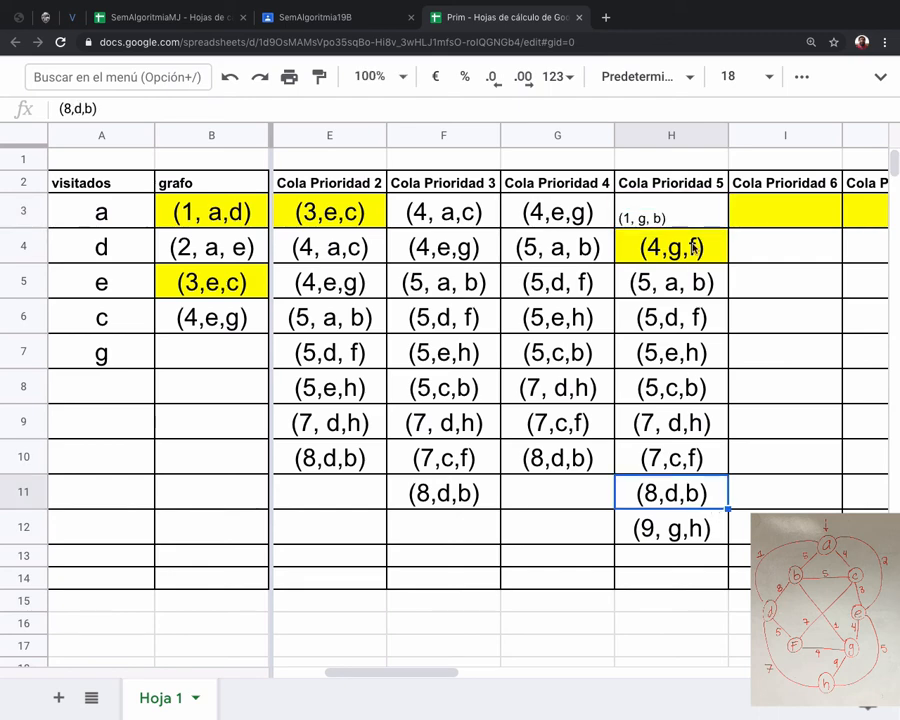
Set the font size of the edge (1, g, b) in cell H3 to 18.
click(693, 217)
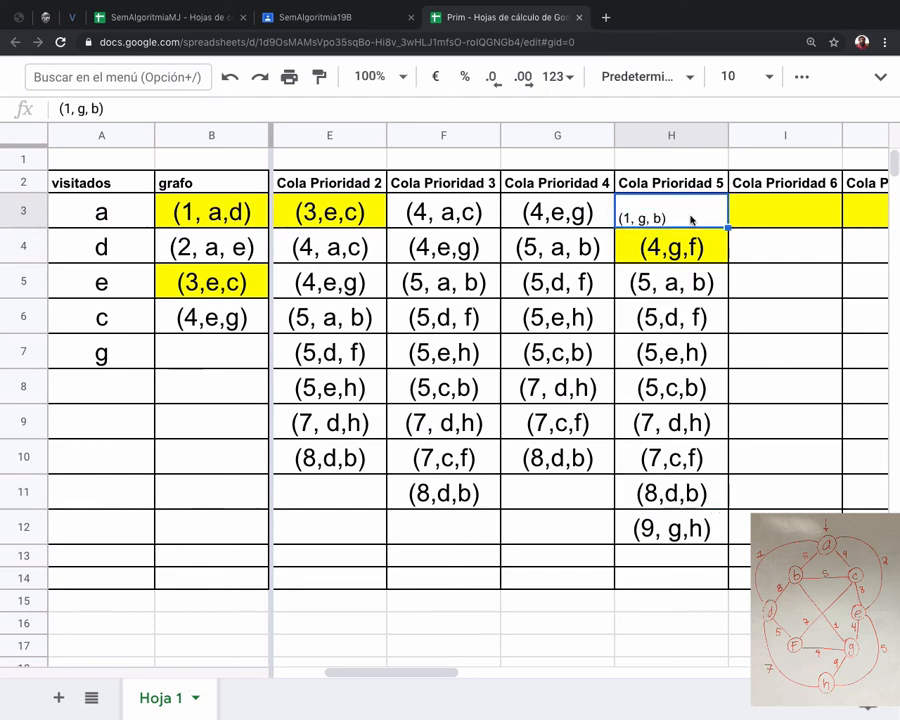
click(745, 77)
click(737, 386)
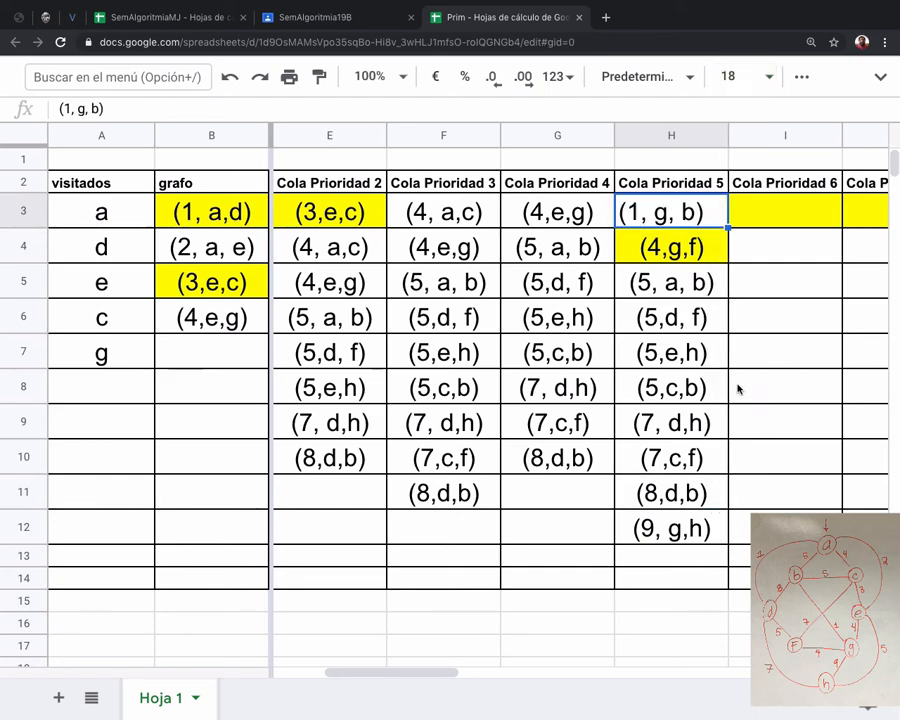
click(566, 508)
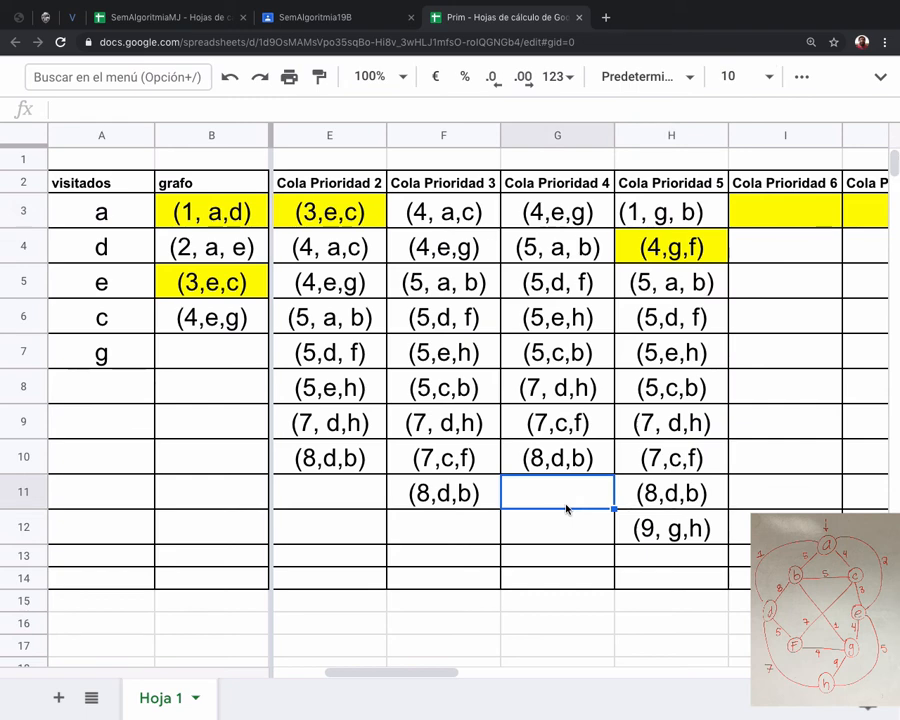
Add node b to visitados in cell A8 and copy the edge (1, g, b) from H3 into grafo cell B7.
click(703, 214)
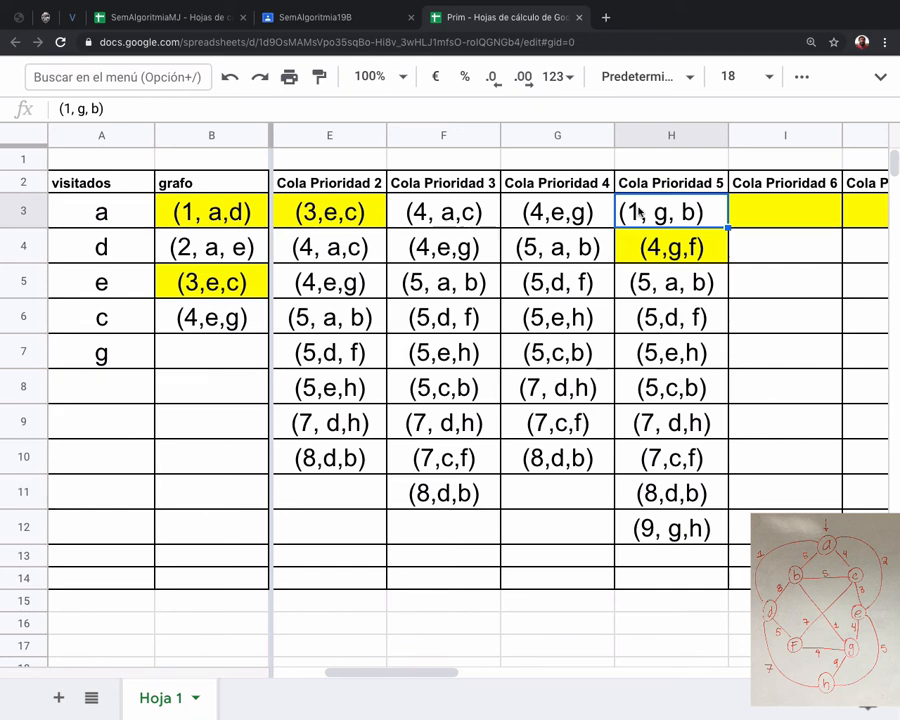
click(110, 388)
text(b)
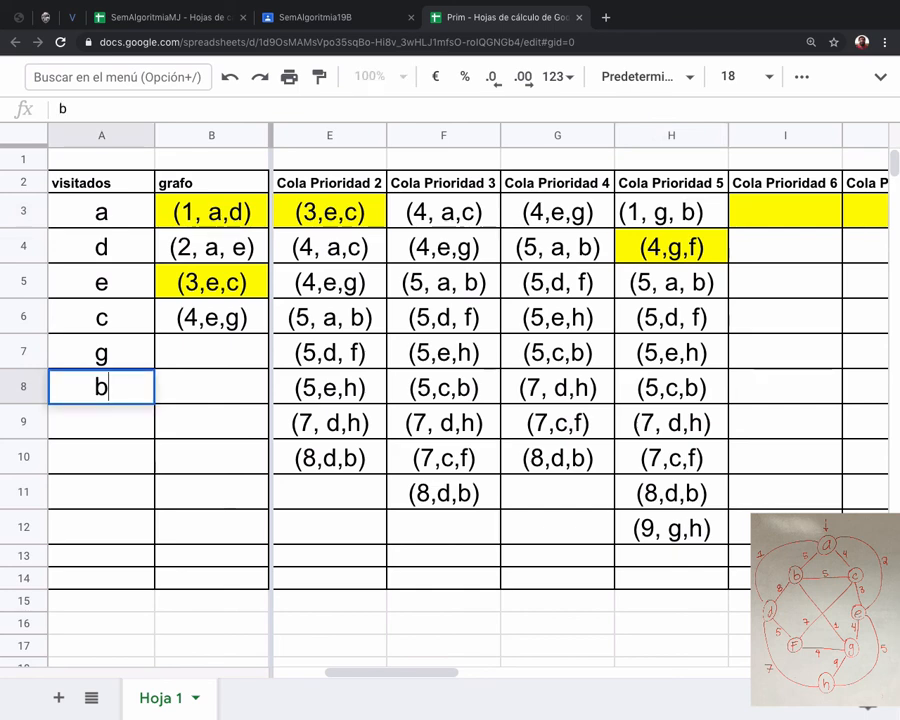
click(670, 210)
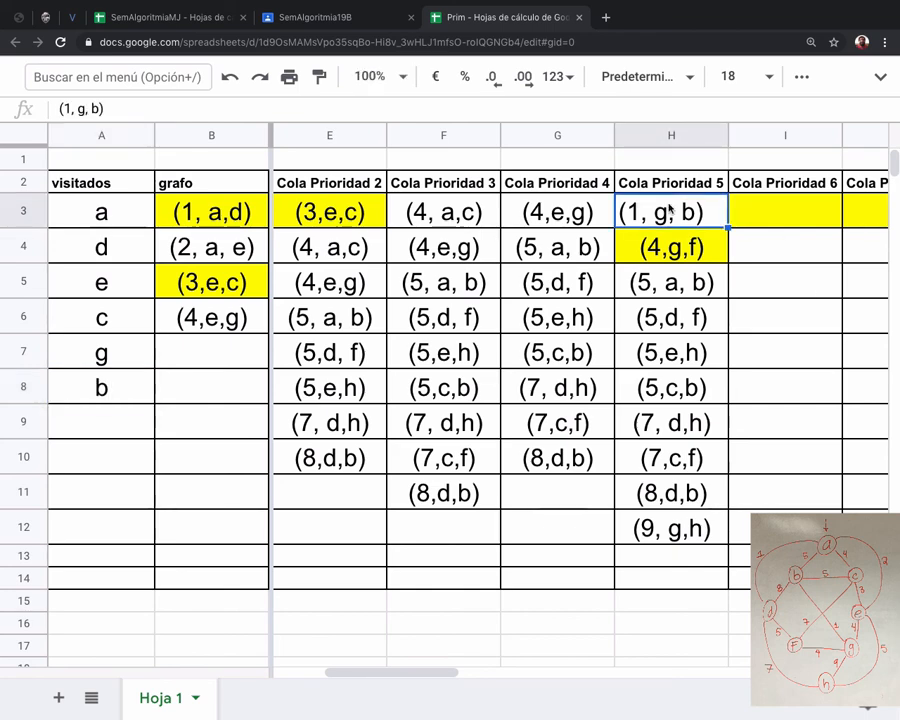
key(ctrl+c)
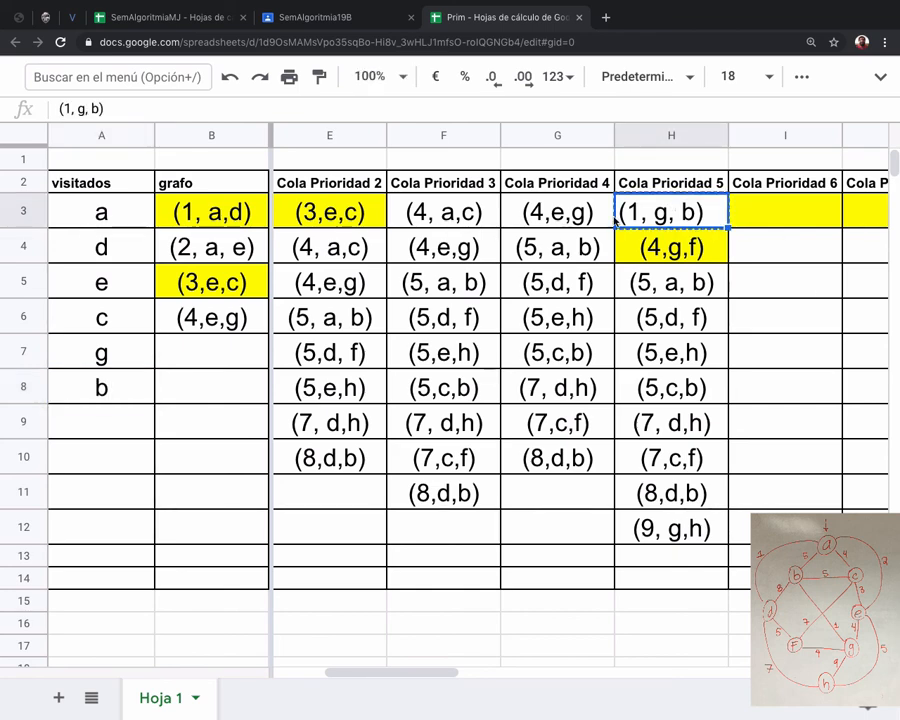
click(225, 352)
key(ctrl+v)
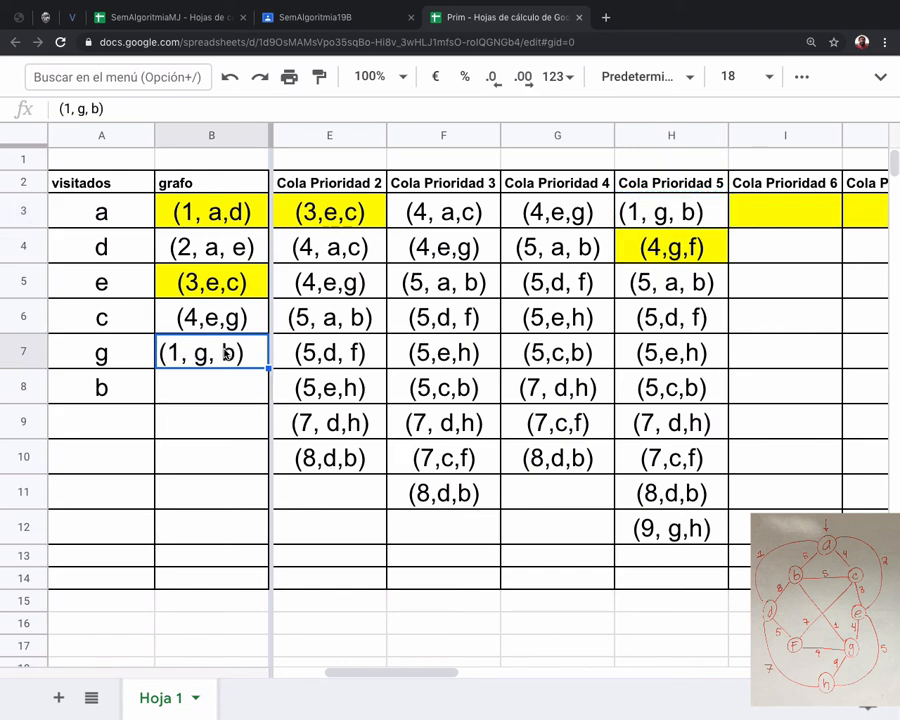
Copy the edges from (4,g,f) to (9, g,h) in cells H4:H12 into I3:I11 of the Cola Prioridad 6 column.
click(660, 218)
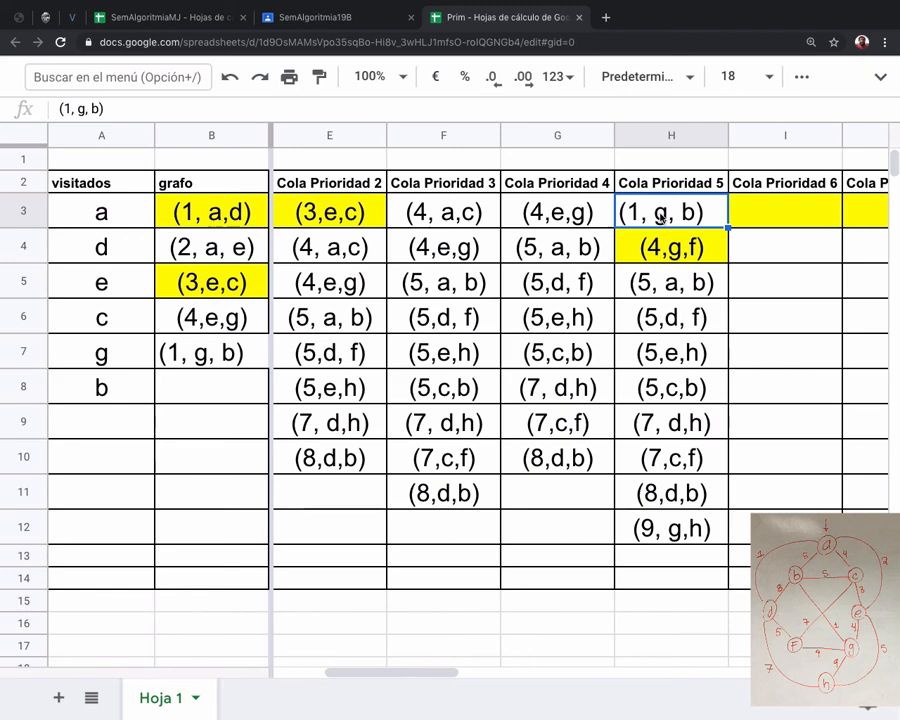
click(660, 247)
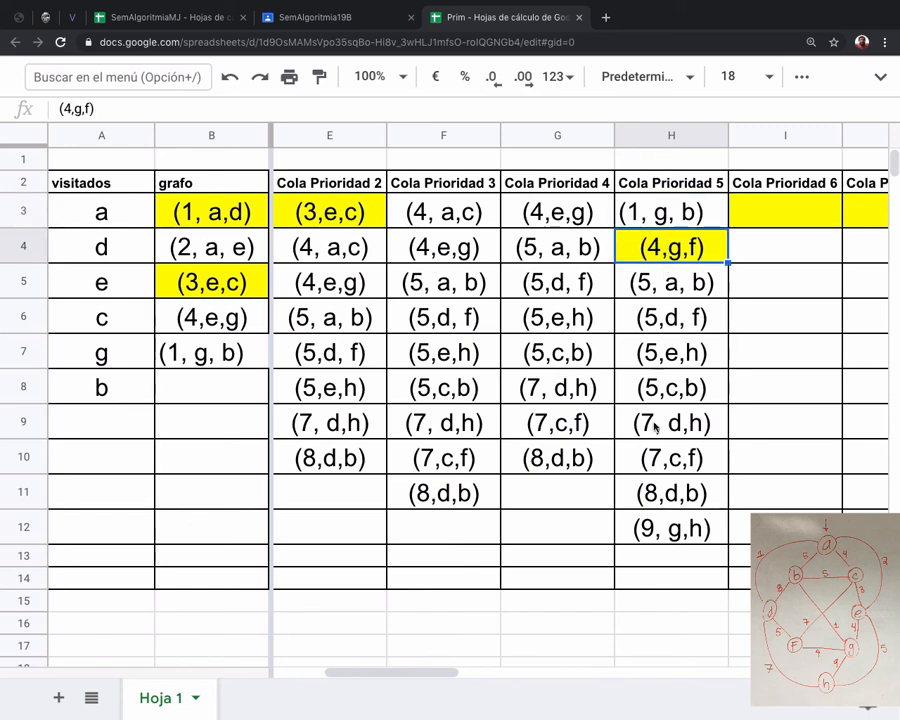
shift+click(658, 530)
key(ctrl+c)
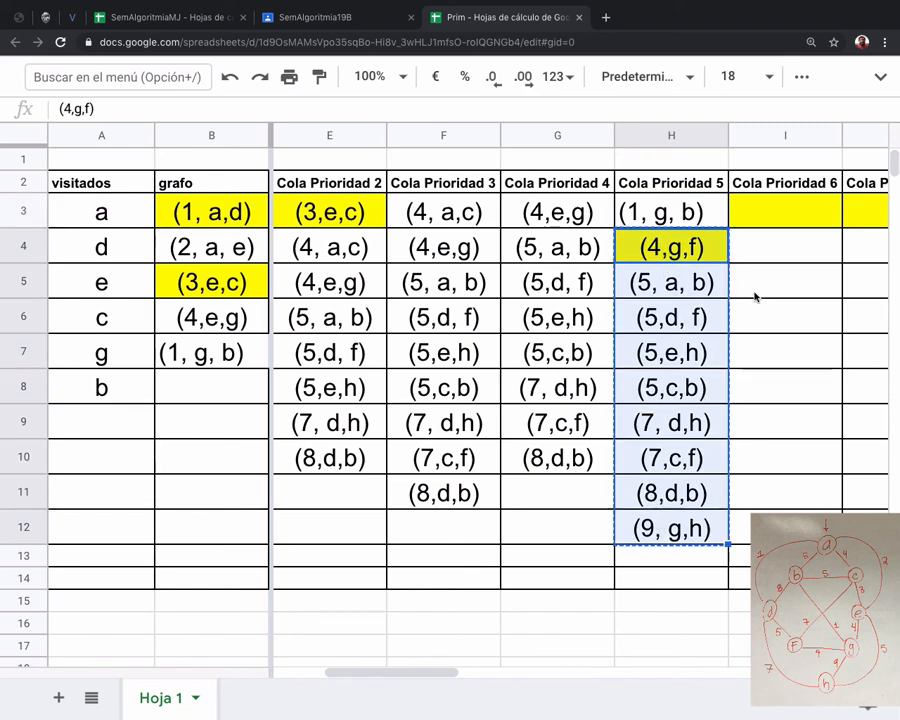
click(790, 210)
key(ctrl+v)
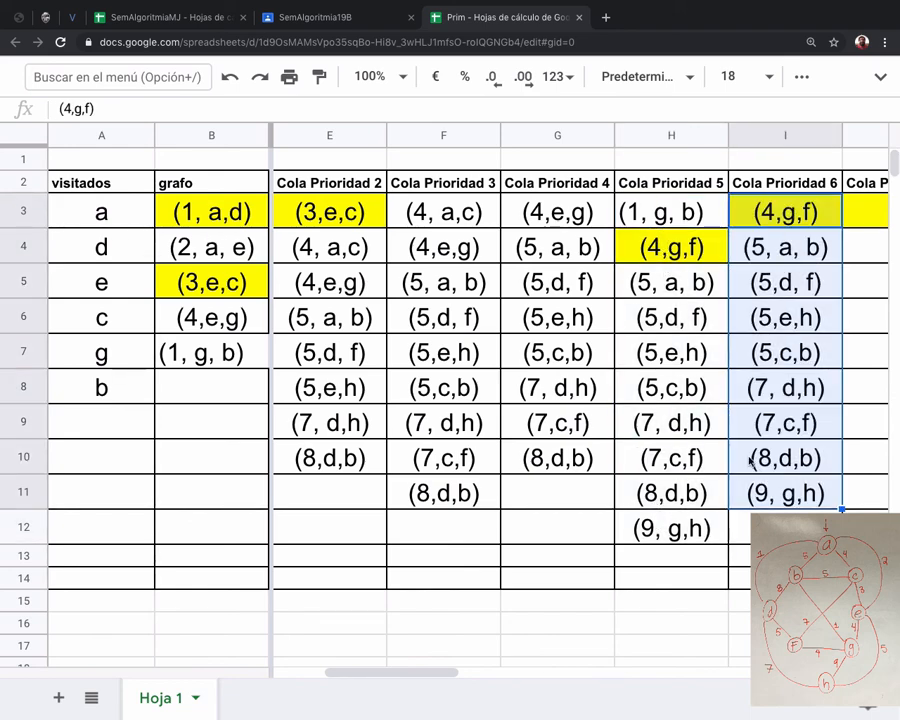
click(755, 458)
Add node f to visitados in cell A9 and copy the edge (4,g,f) from I3 into grafo cell B8.
click(793, 214)
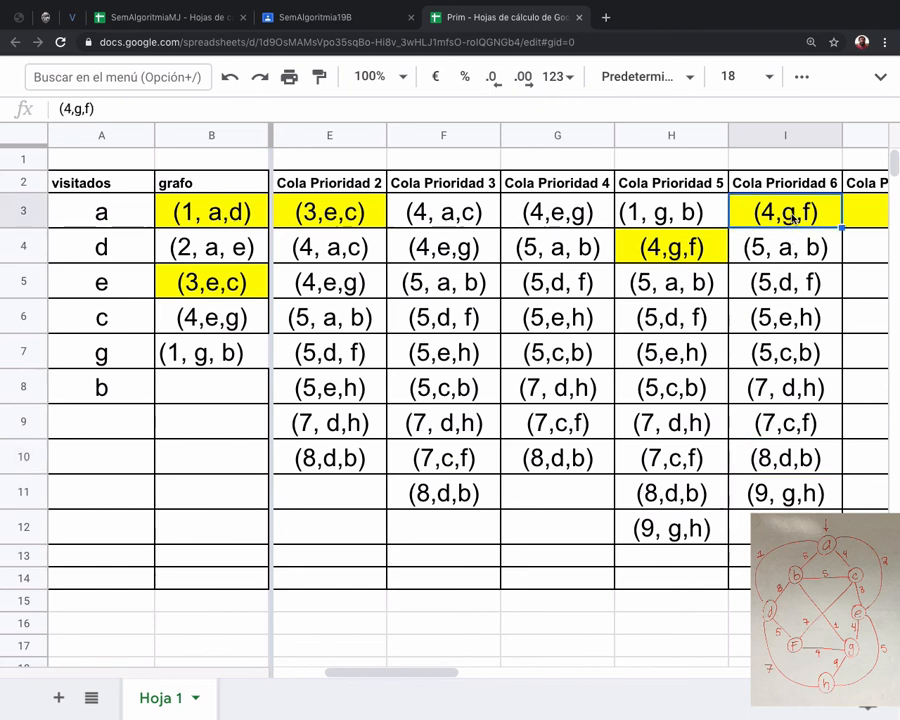
scroll(793, 217, right, 2)
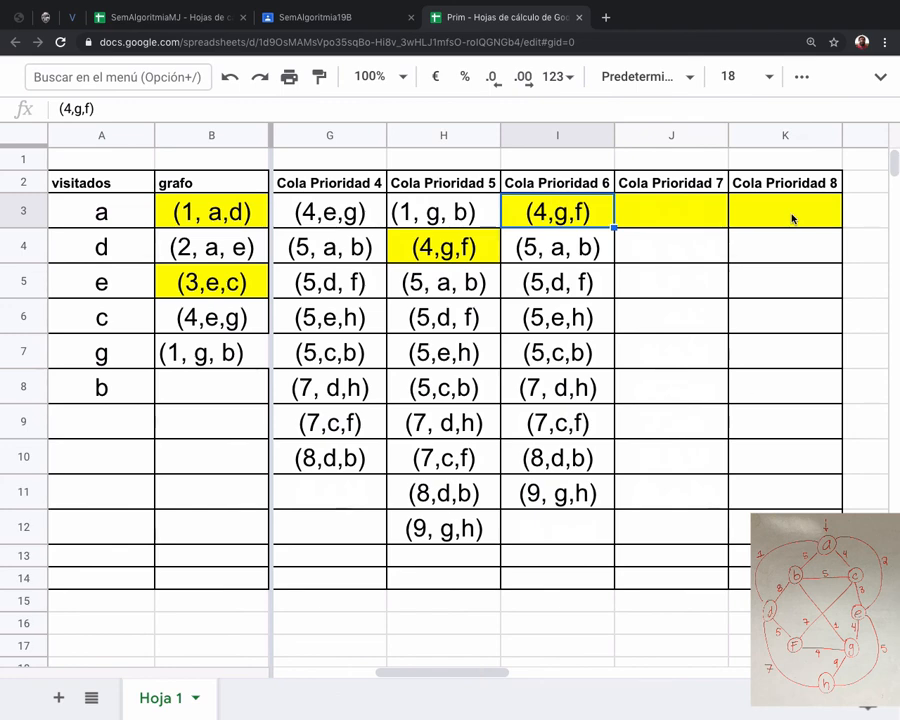
click(124, 422)
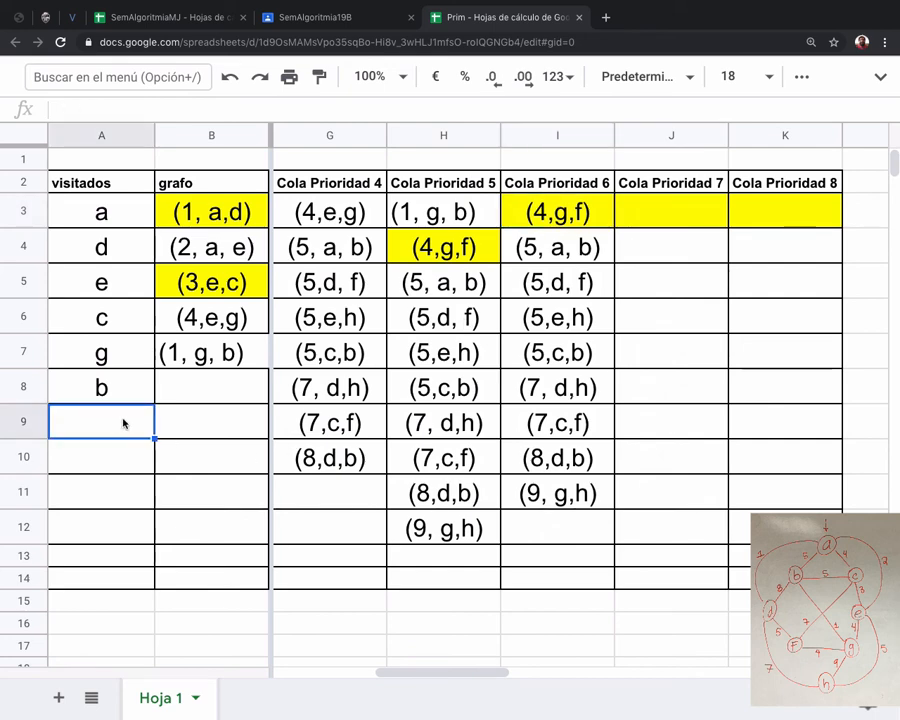
text(f)
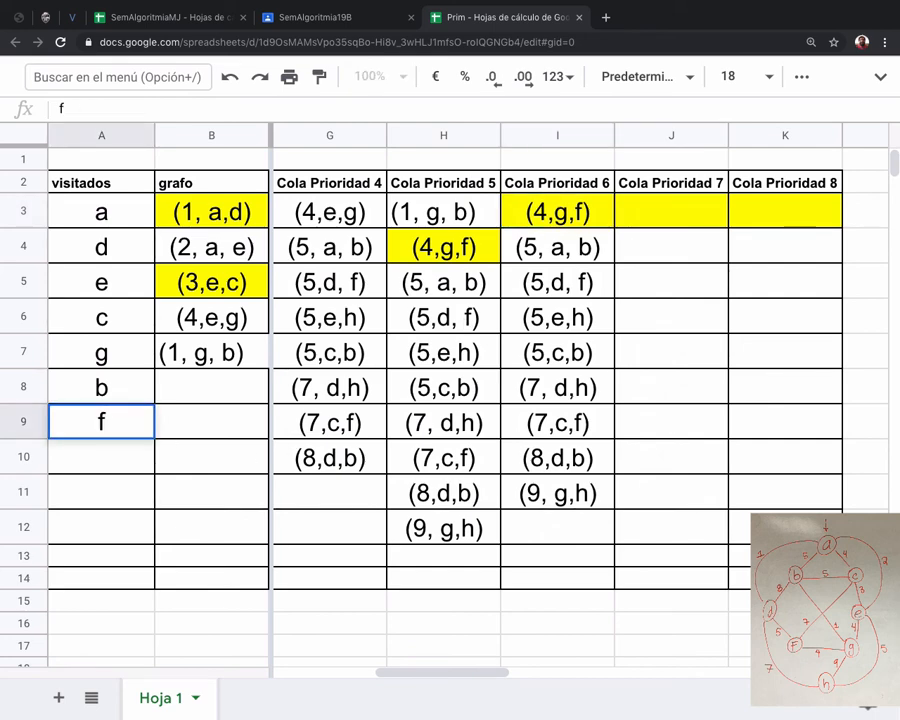
click(558, 212)
key(ctrl+c)
click(205, 389)
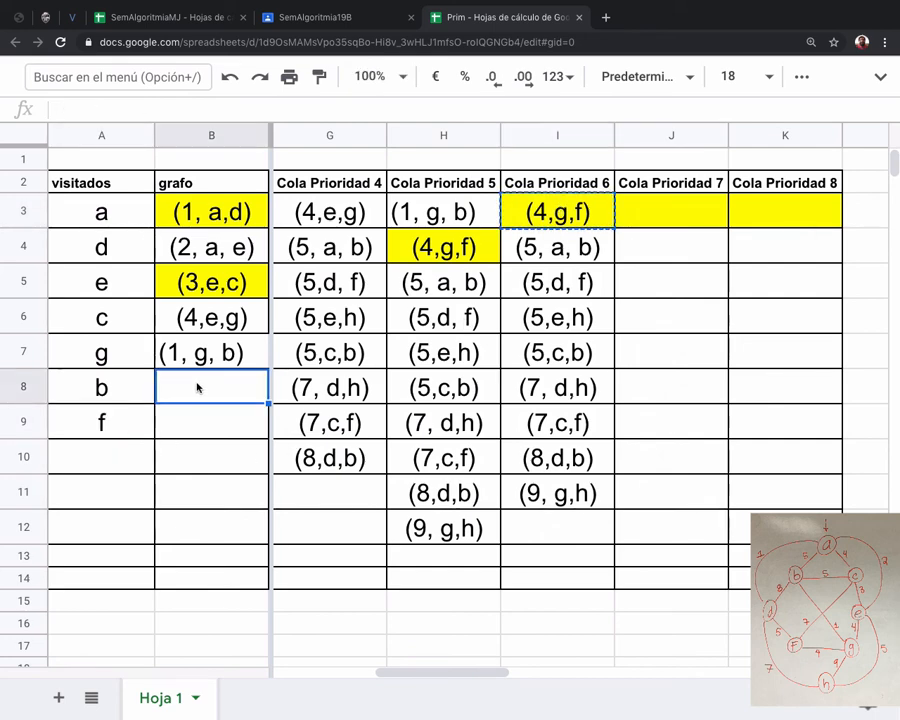
key(ctrl+v)
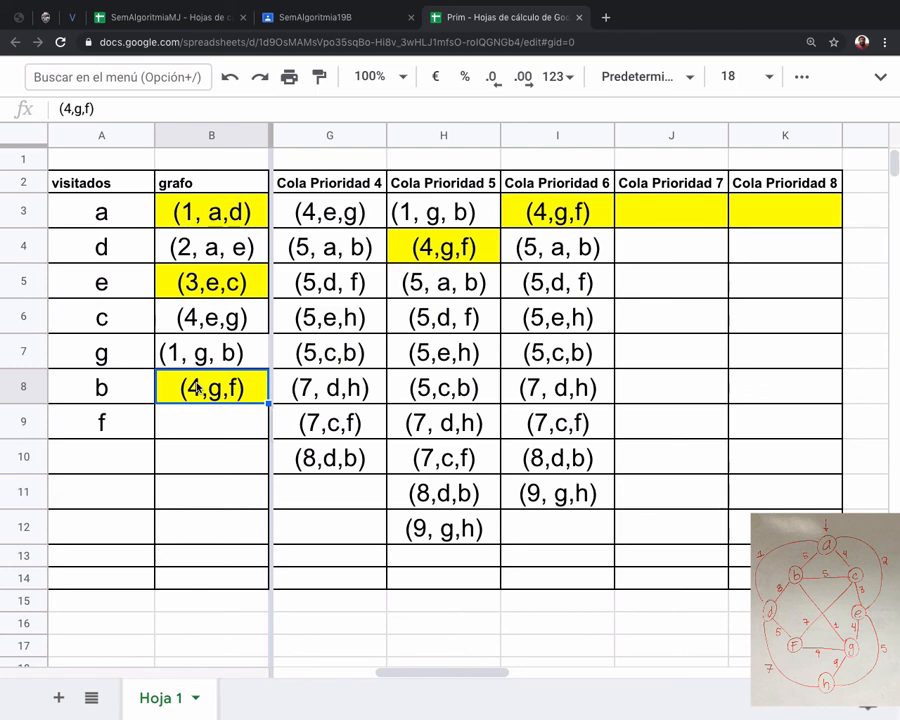
Copy the edges from (5, a, b) to (9, g,h) in cells I4:I11 into J3:J10 of the Cola Prioridad 7 column.
click(579, 244)
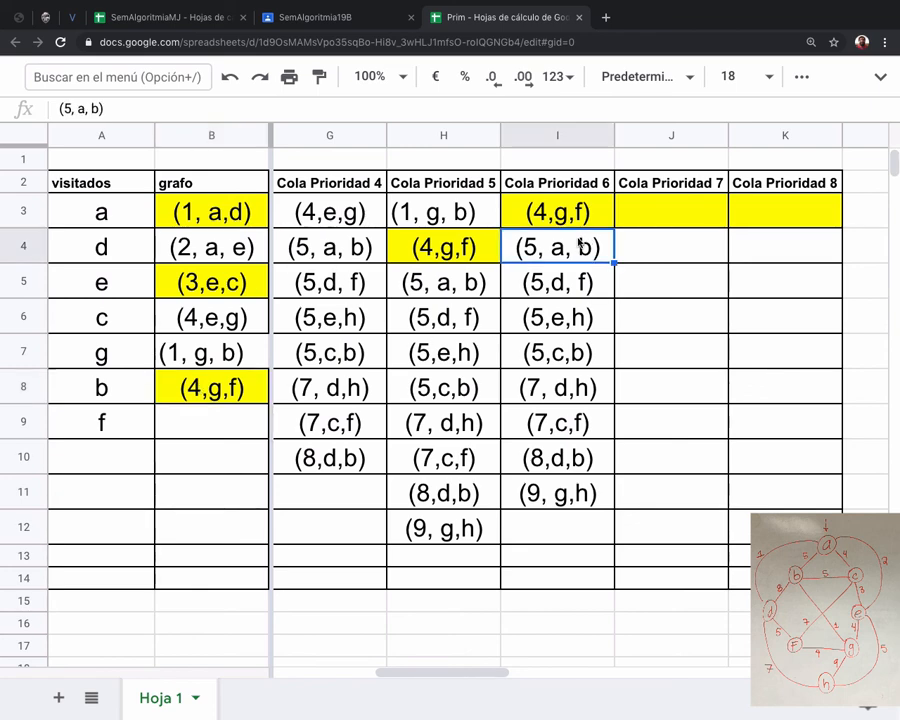
shift+click(557, 477)
key(ctrl+c)
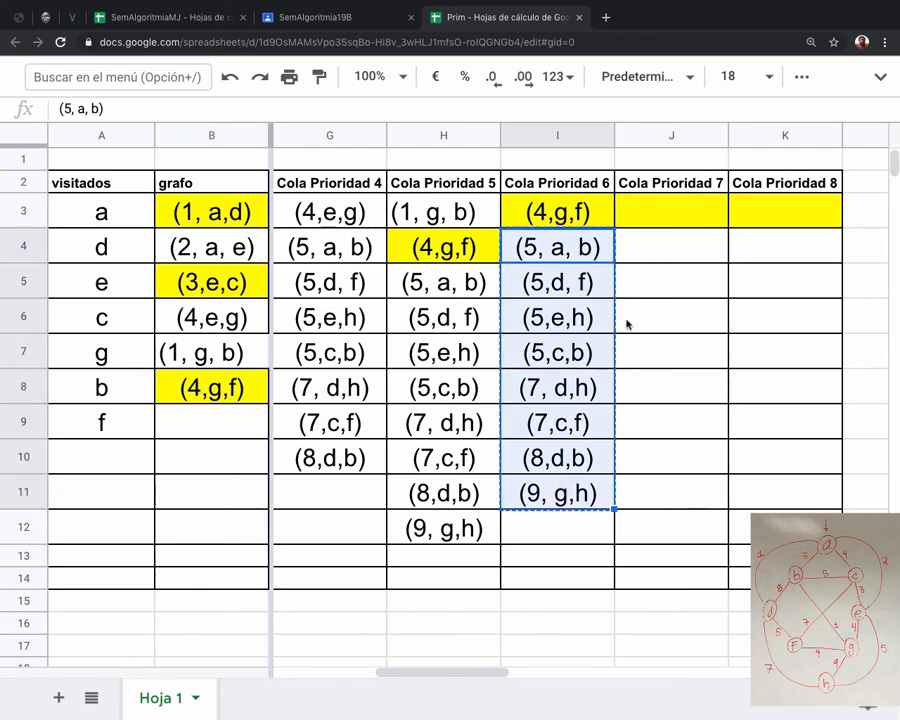
click(665, 220)
key(ctrl+v)
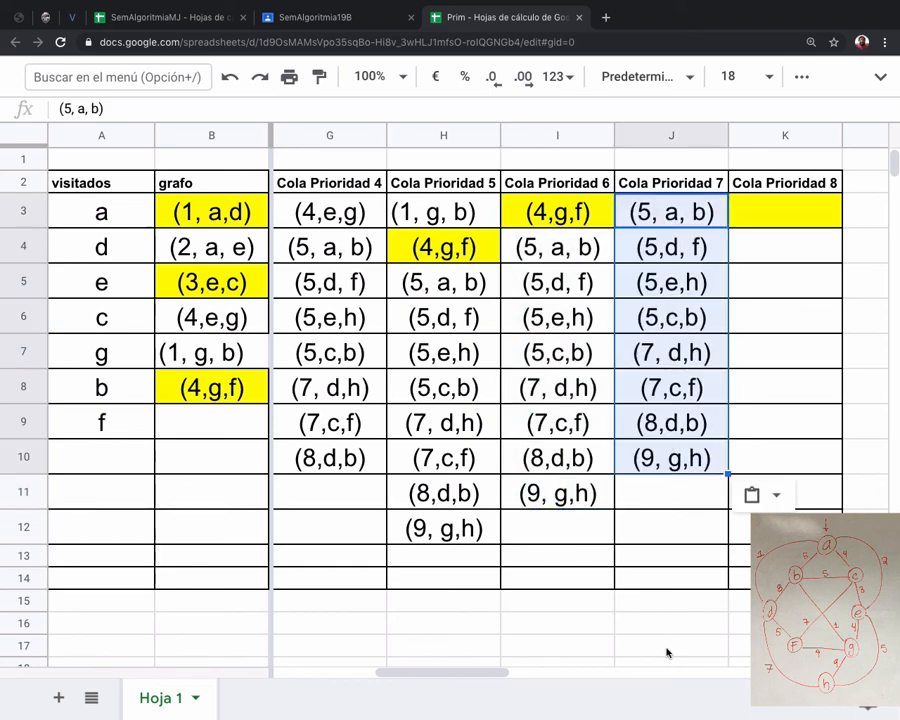
Copy the edges from (5,d, f) to (9, g,h) in cells J4:J10 into K3:K9 of the Cola Prioridad 8 column.
click(684, 210)
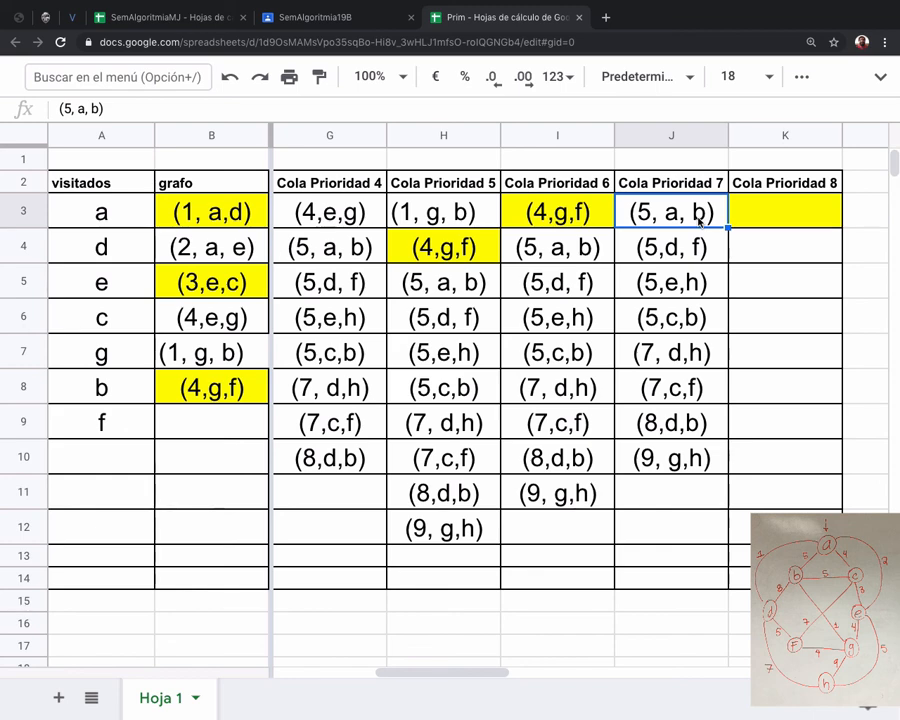
drag(640, 244, 676, 460)
key(ctrl+c)
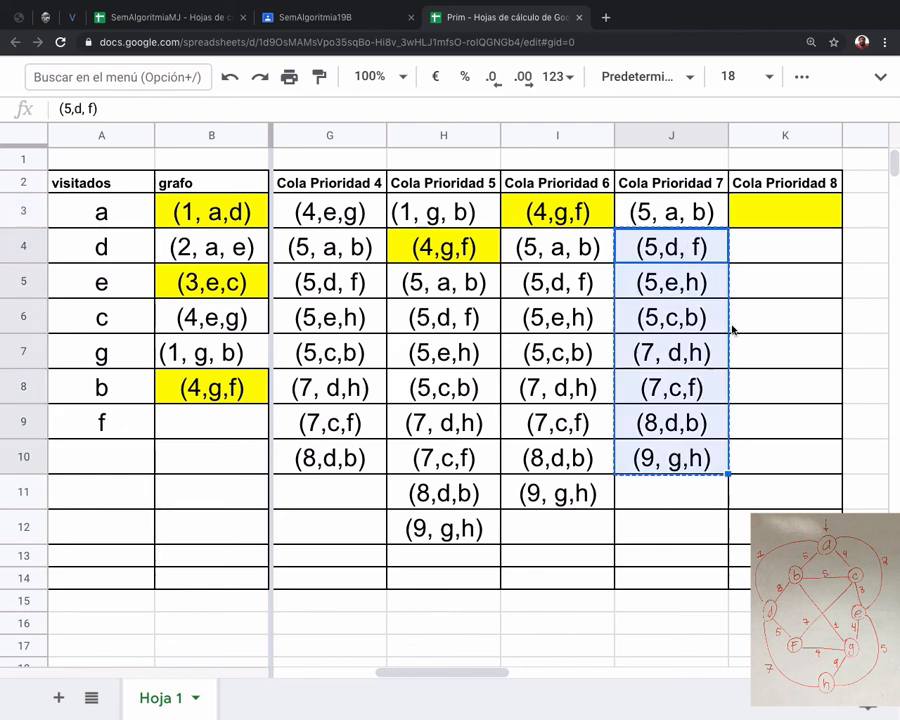
click(757, 209)
key(ctrl+v)
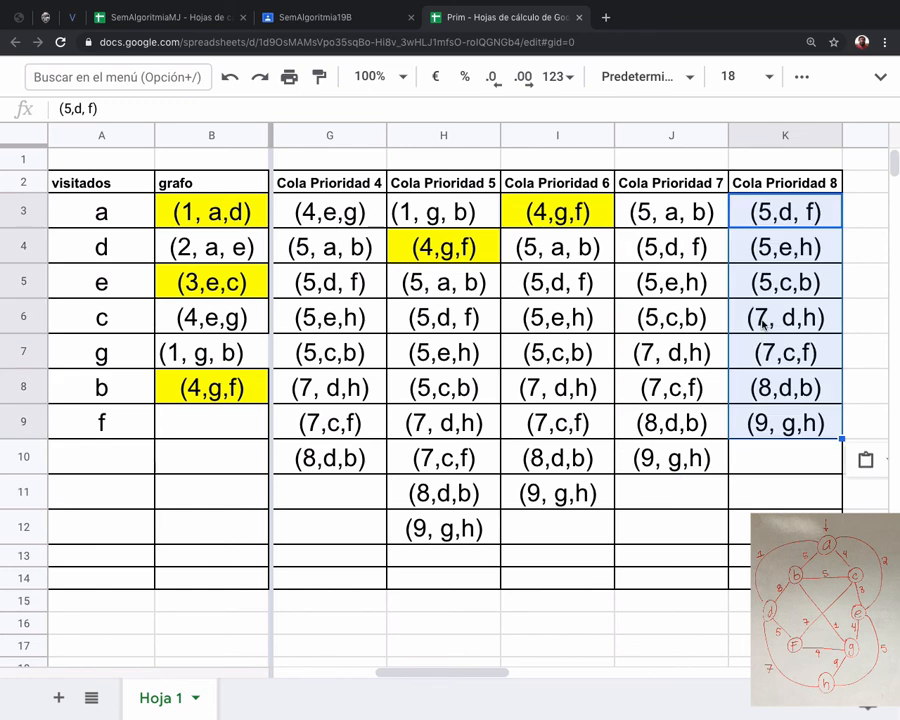
Move the edges from (5,e,h) to (9, g,h) in cells K4:K9 into L3:L8 of the adjacent unlabelled column.
click(785, 220)
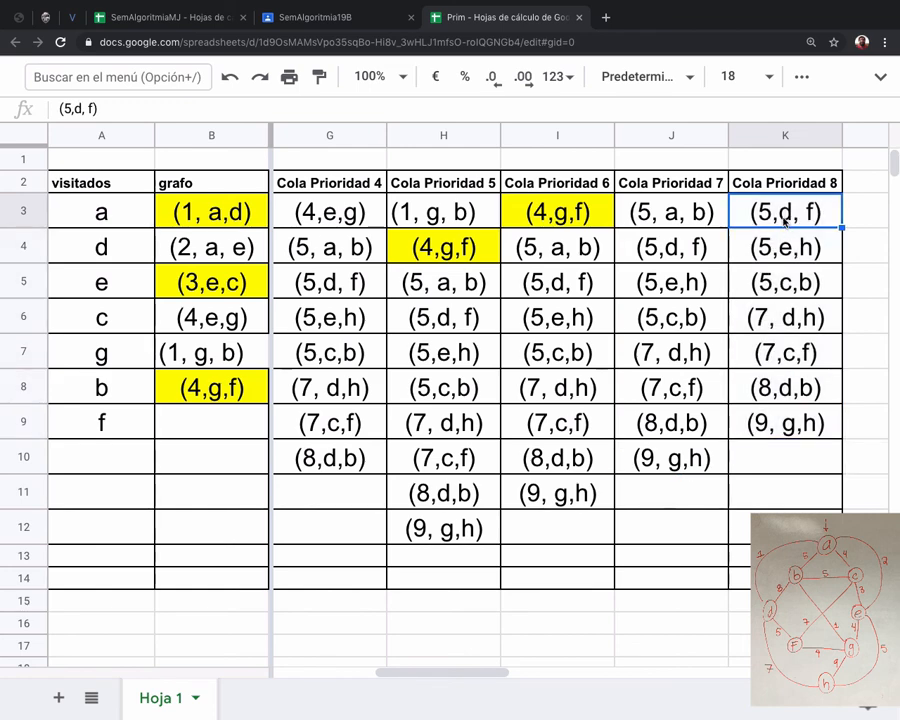
drag(784, 244, 786, 432)
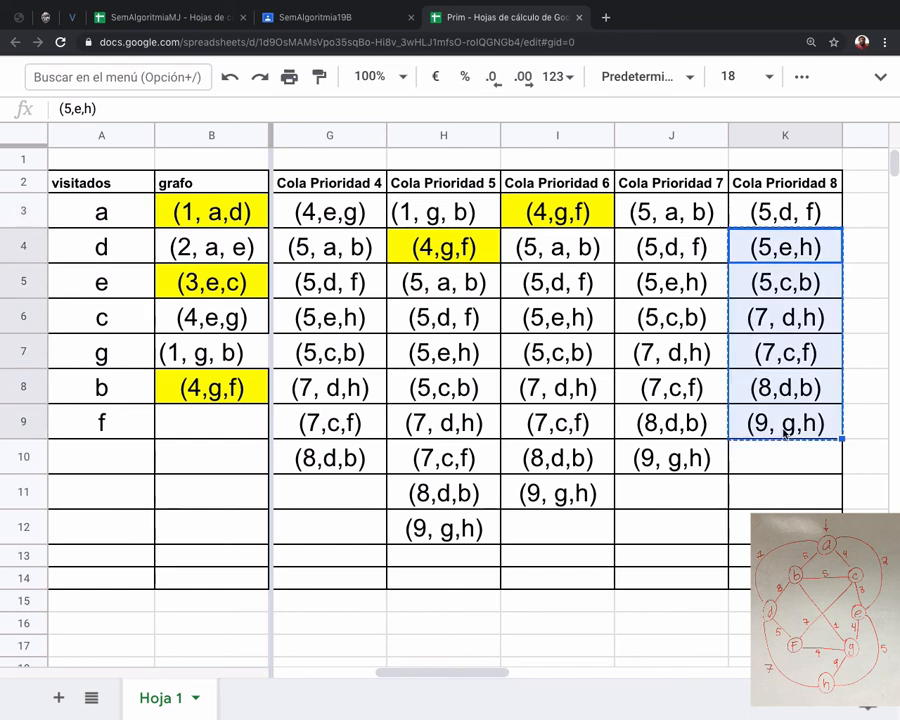
key(super+c)
scroll(857, 278, right, 2)
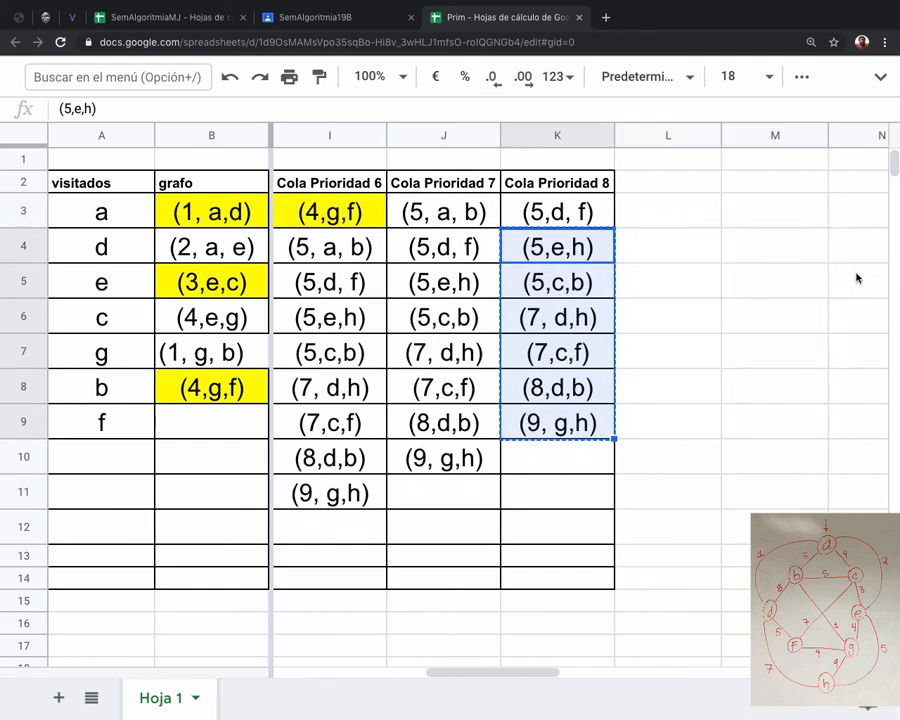
click(657, 201)
key(super+v)
click(655, 250)
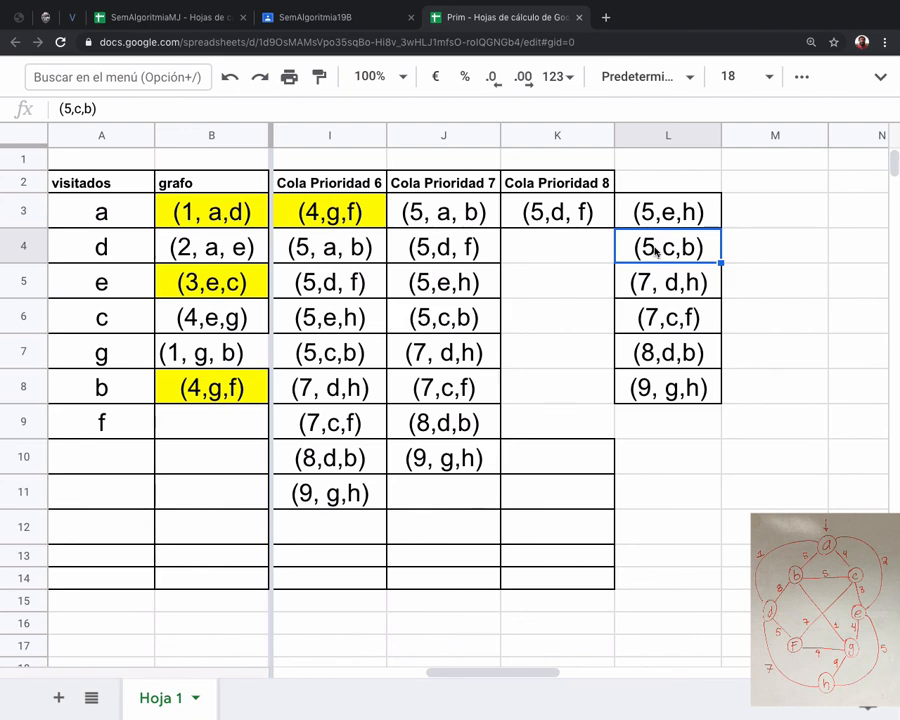
Add node h to visitados in cell A10 and copy the edge (5,e,h) from L3 into grafo cell B9.
click(686, 210)
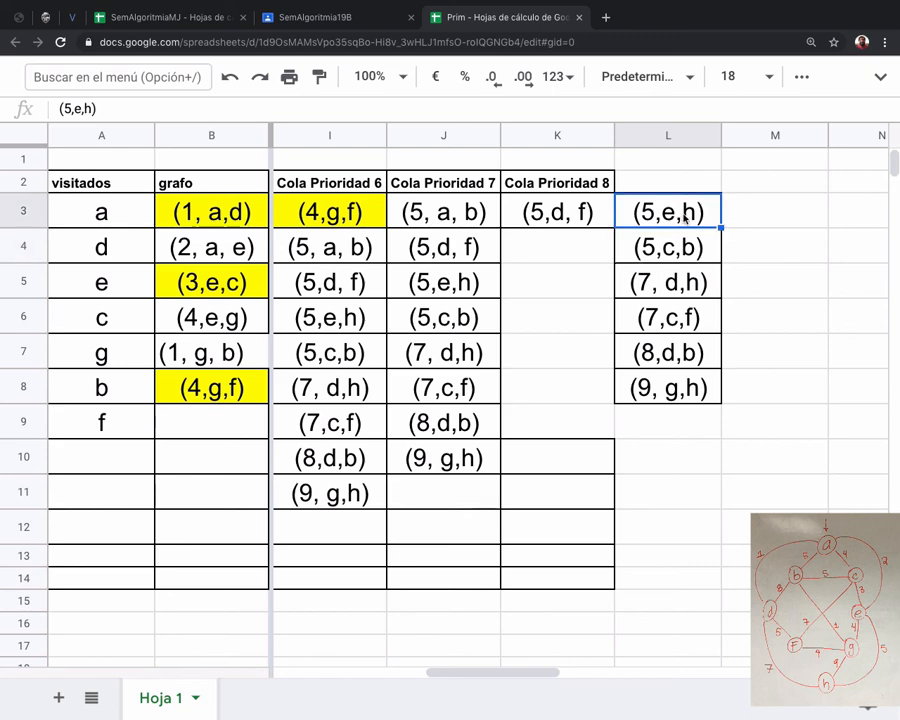
click(96, 462)
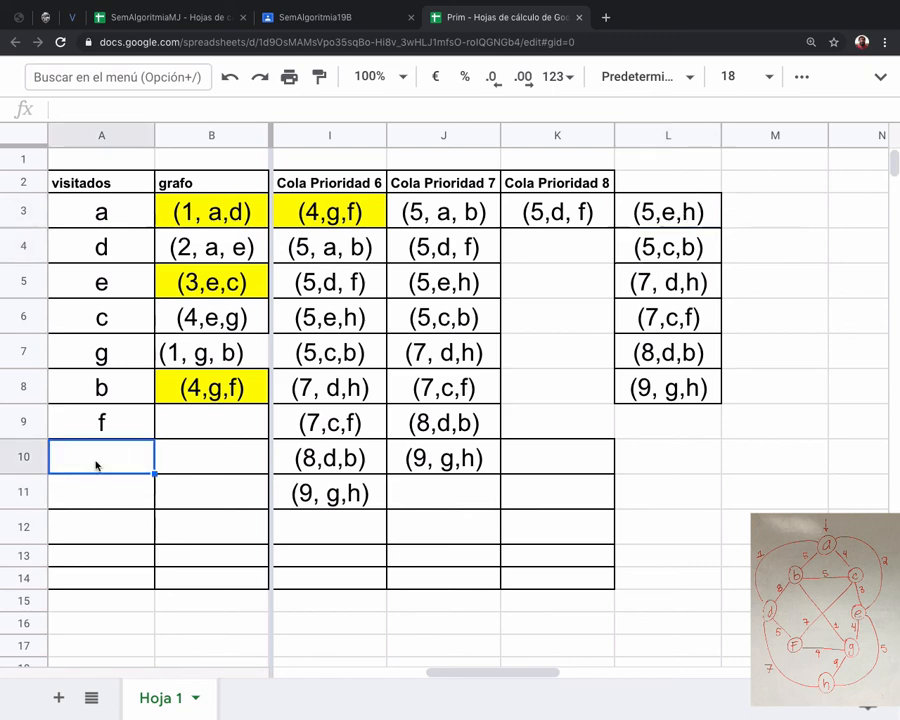
text(h)
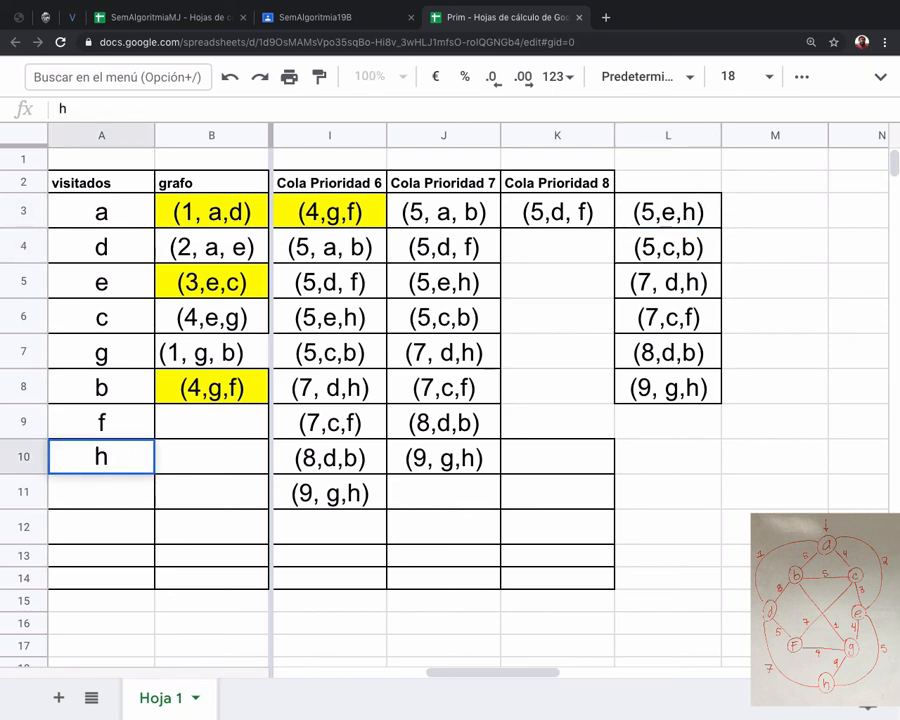
click(666, 217)
key(ctrl+c)
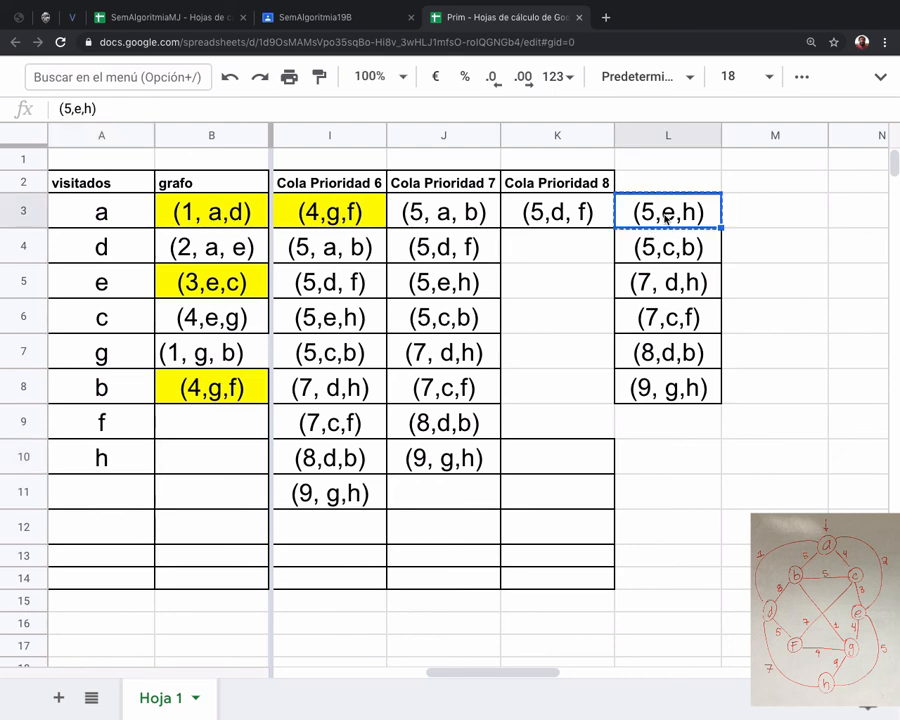
click(197, 425)
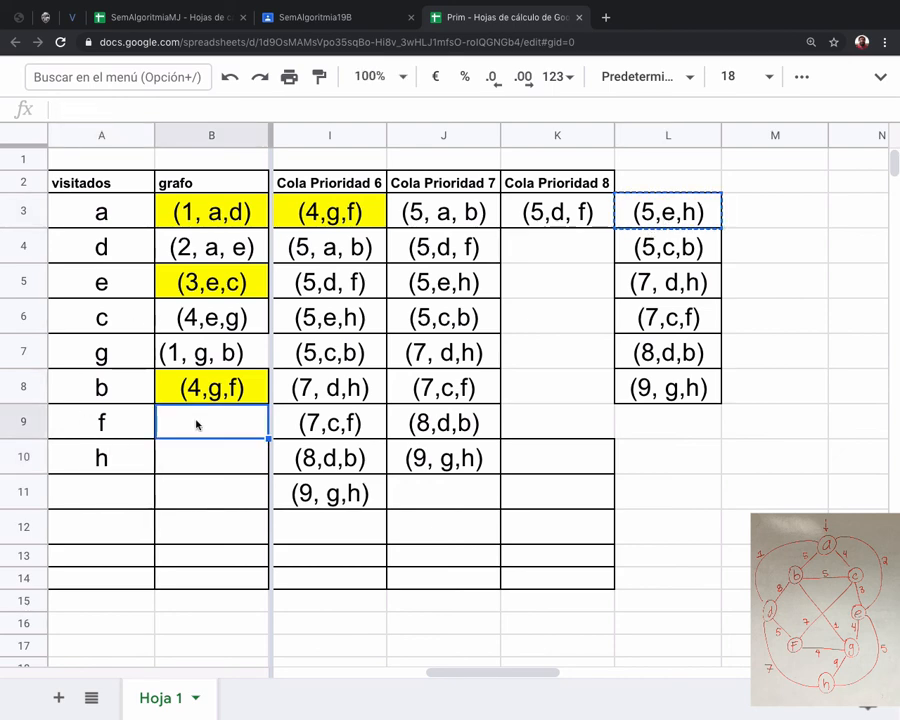
key(ctrl+v)
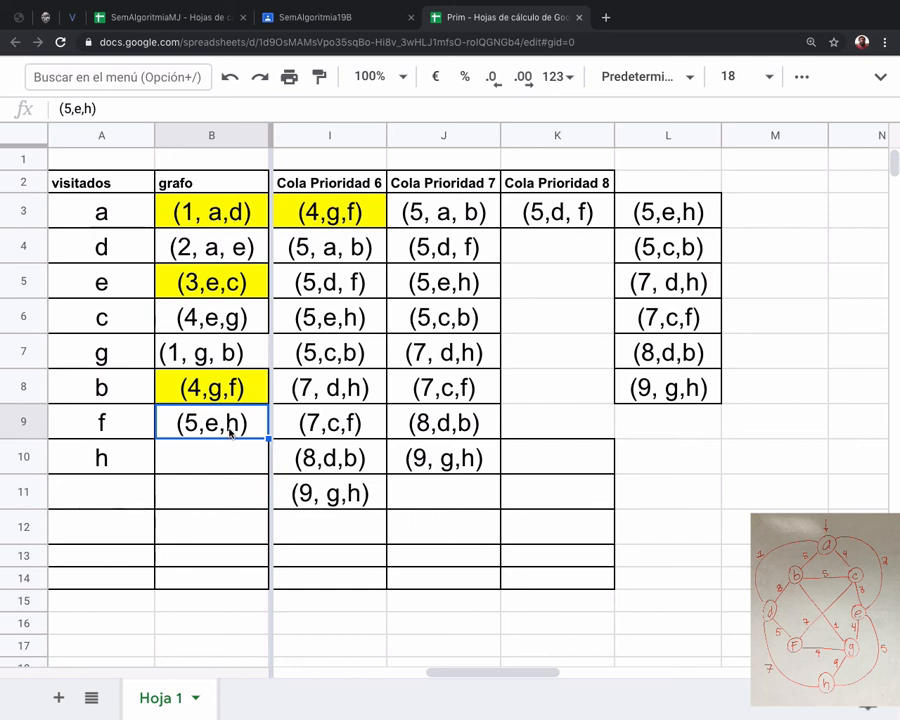
Copy the edges from (5,c,b) to (9, g,h) in cells L4:L8 into M3:M7.
click(685, 212)
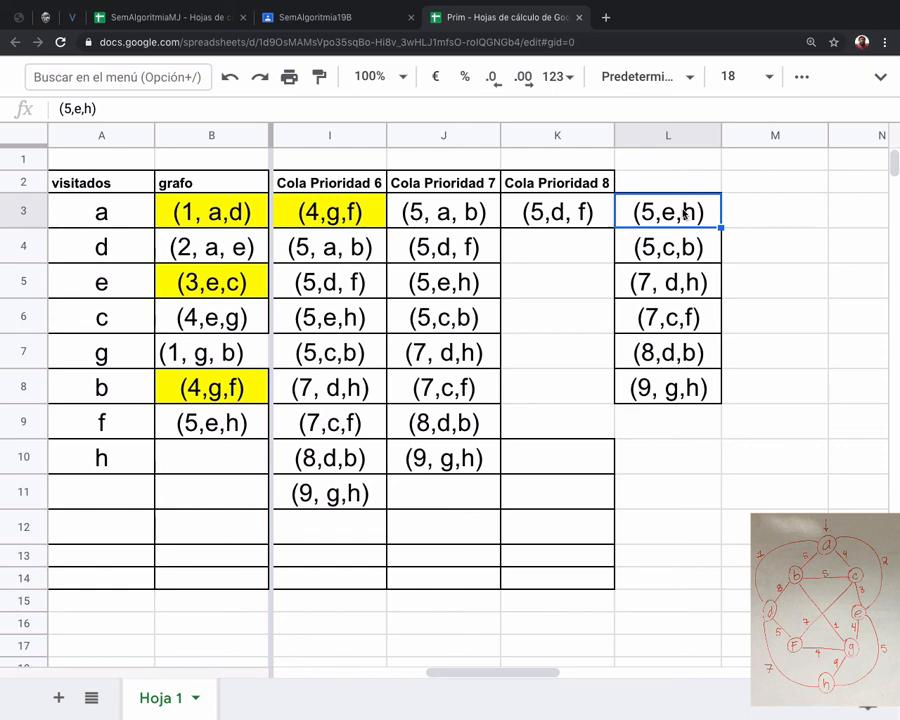
click(684, 246)
shift+click(680, 383)
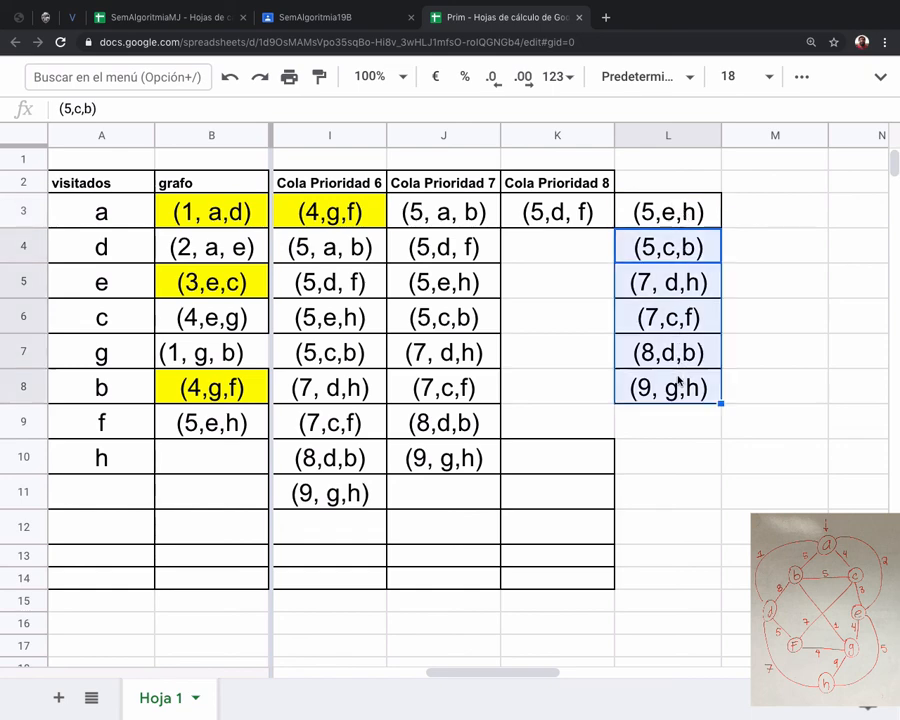
key(ctrl+c)
click(770, 228)
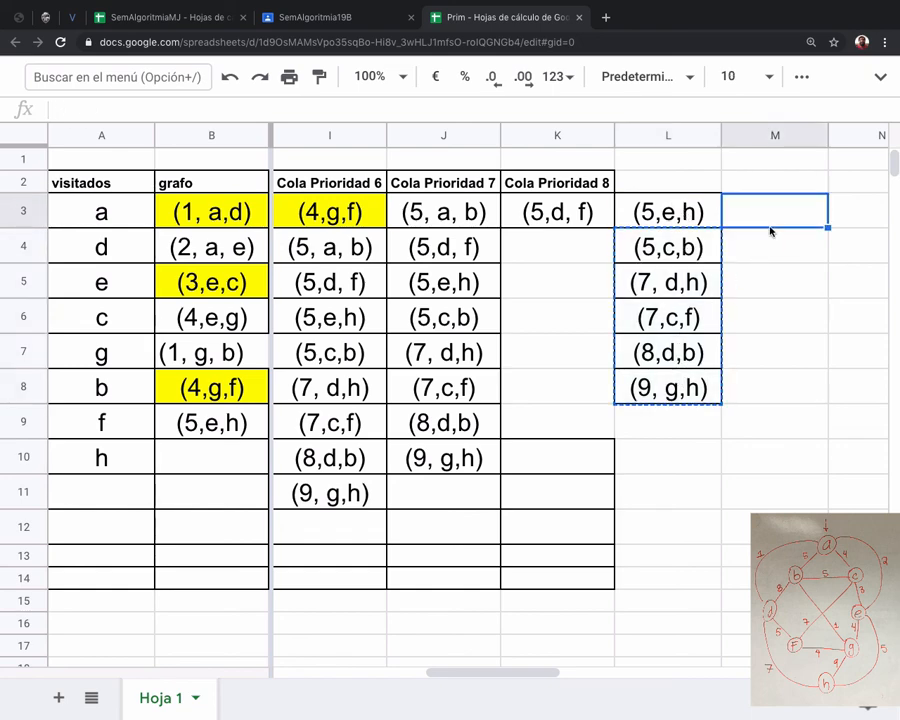
key(ctrl+v)
Copy the edges from (7, d,h) to (9, g,h) in cells M4:M7 into N3:N6.
click(796, 208)
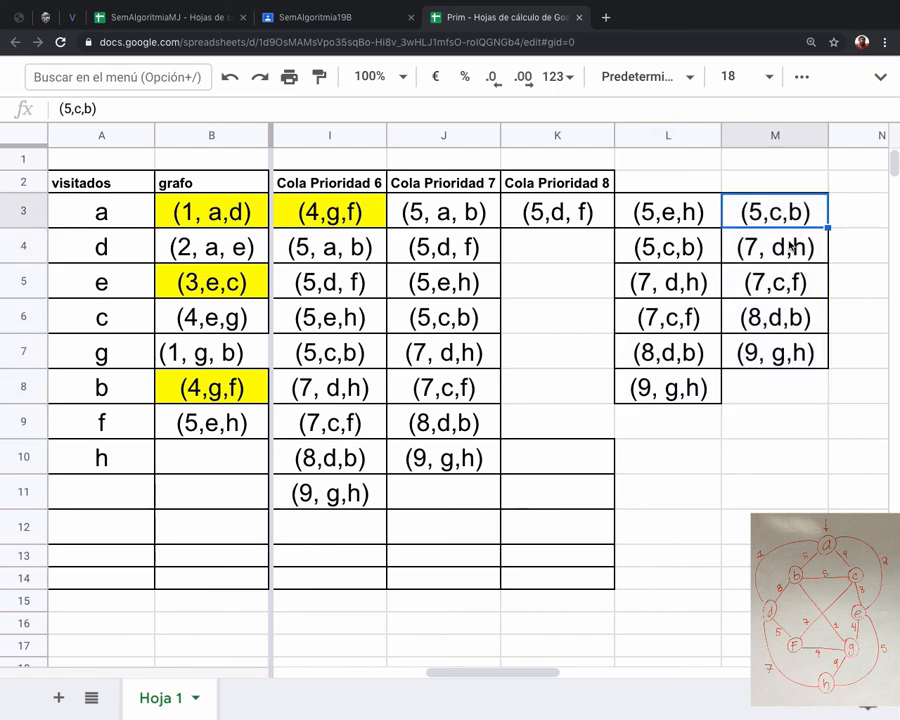
click(792, 250)
shift+click(790, 362)
key(ctrl+c)
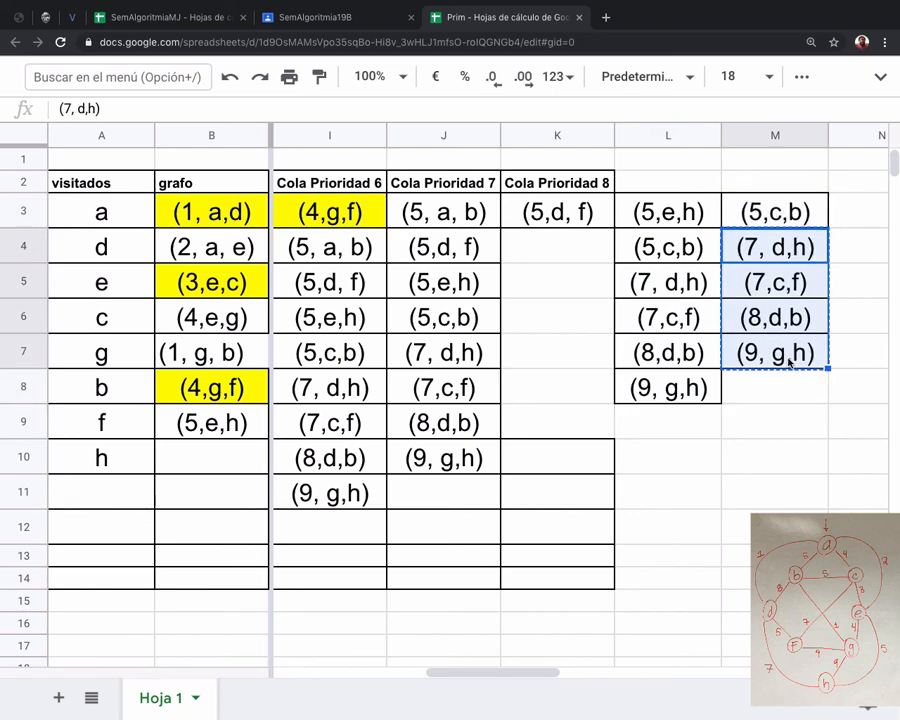
scroll(790, 362, right, 1)
click(738, 210)
key(ctrl+v)
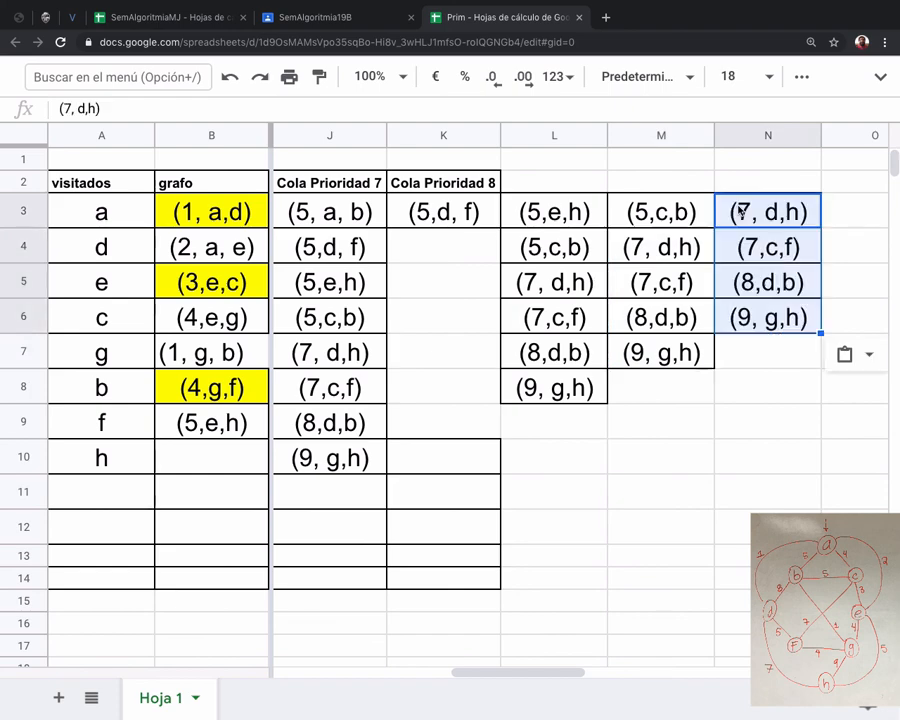
Copy the edges from (7,c,f) to (9, g,h) in cells N4:N6 into O3:O5.
click(775, 215)
click(779, 251)
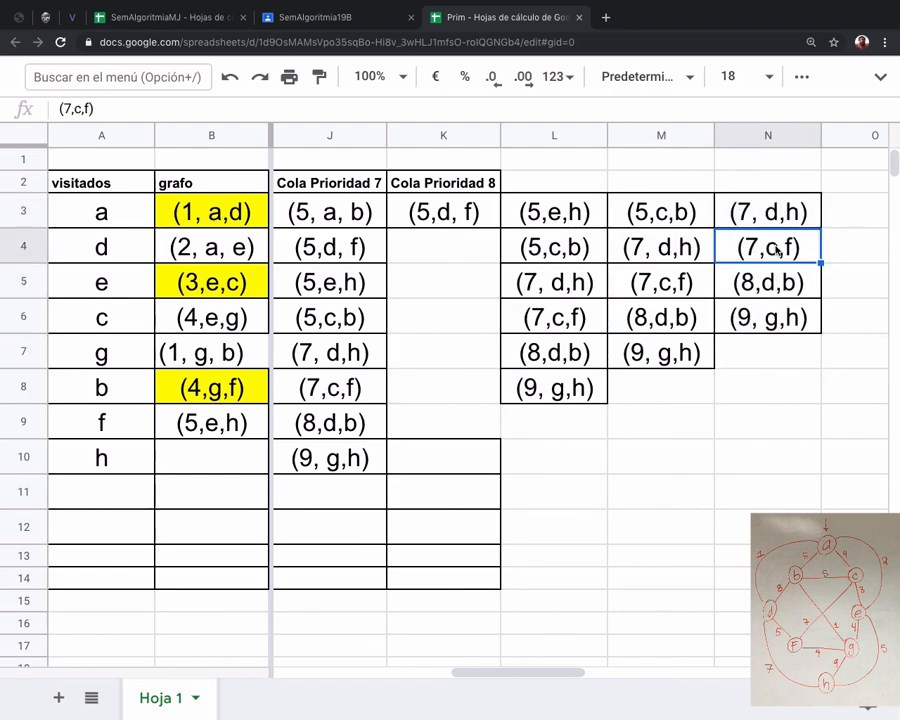
shift+click(773, 317)
key(ctrl+c)
scroll(765, 315, right, 2)
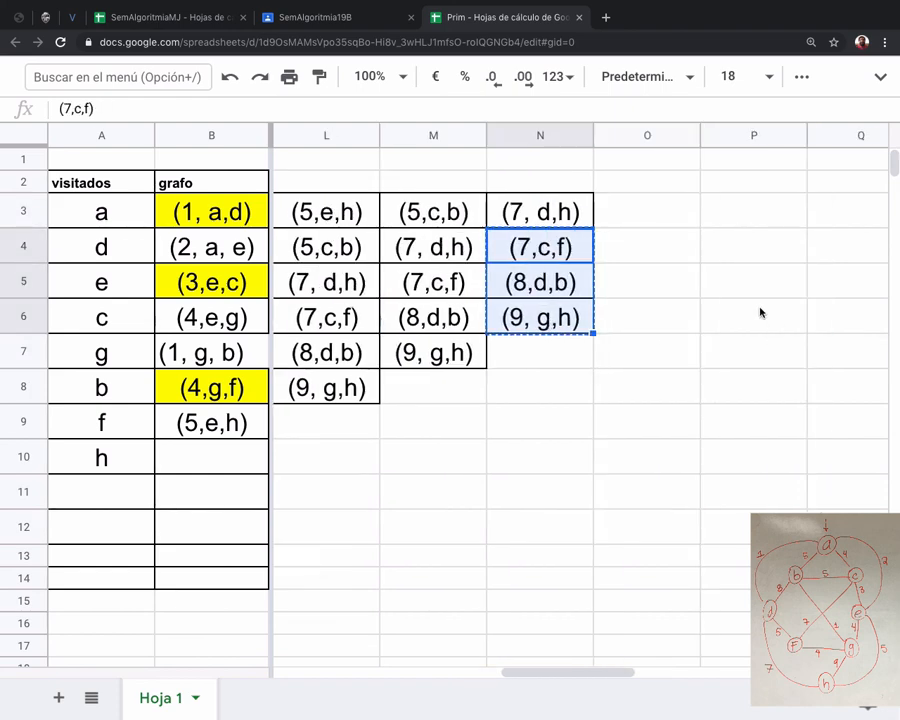
click(663, 222)
key(ctrl+v)
Copy the edges (8,d,b) and (9, g,h) from cells O4:O5 into P3:P4.
click(657, 252)
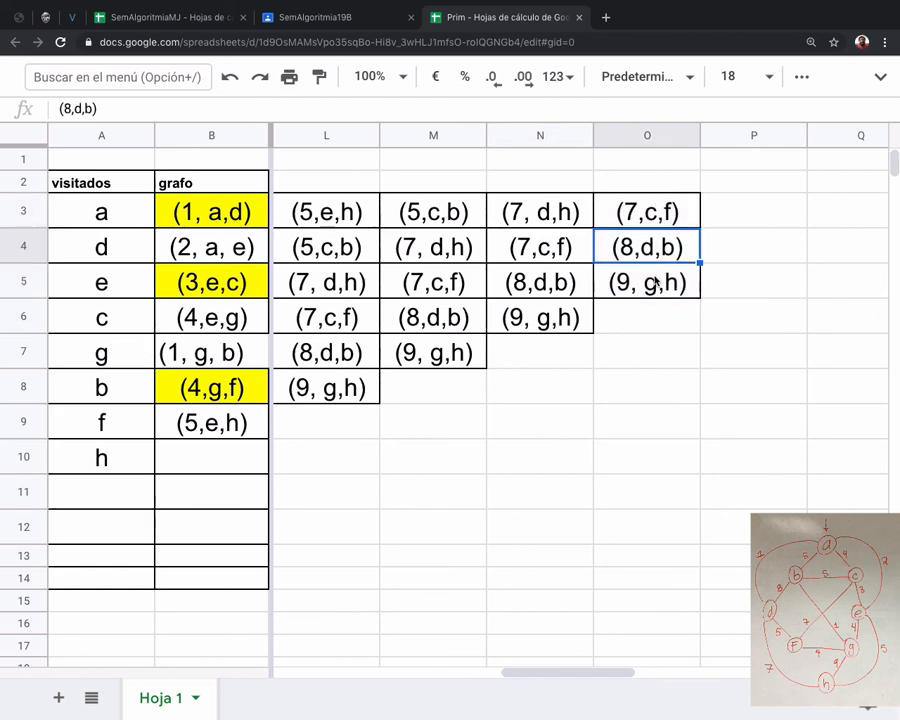
shift+click(660, 283)
key(ctrl+c)
click(727, 209)
key(ctrl+v)
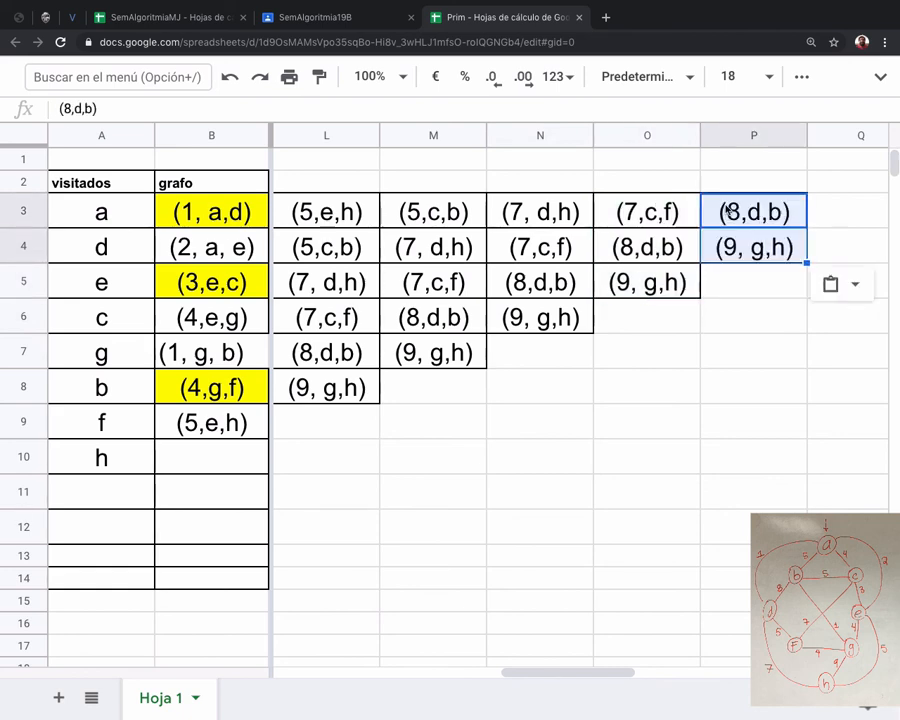
Copy the last remaining edge (9, g,h) from cell P4 into Q3 and select the empty cell R3.
click(753, 258)
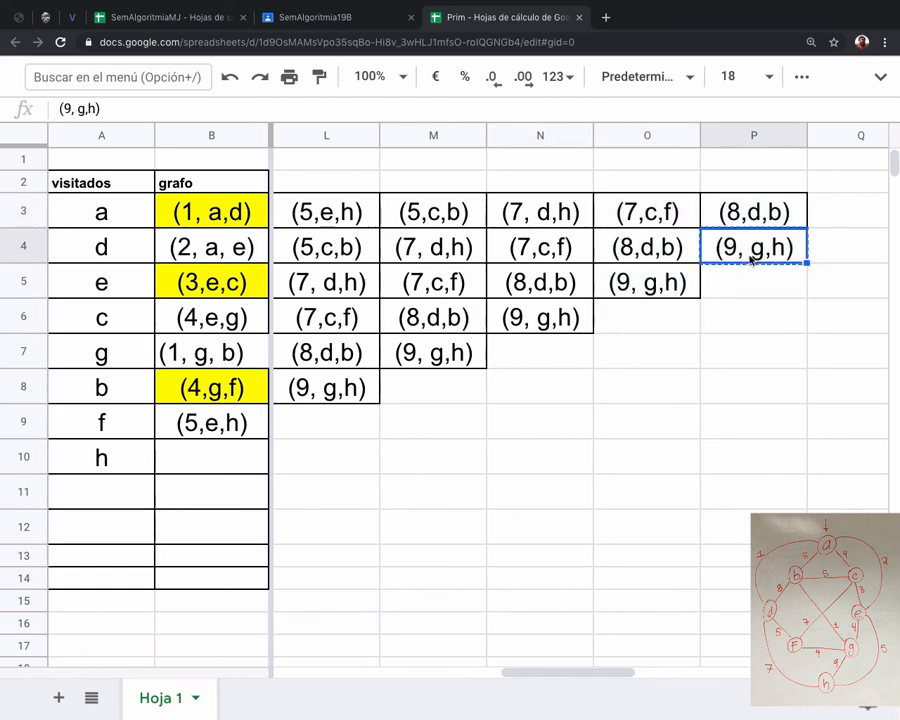
key(ctrl+c)
scroll(733, 233, right, 2)
click(729, 216)
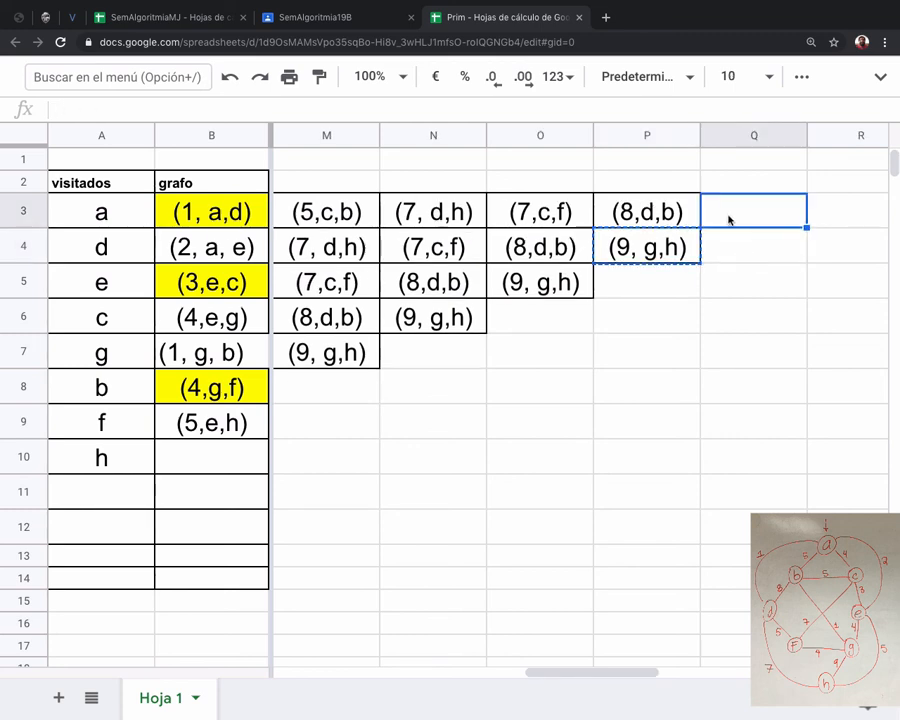
key(ctrl+v)
click(742, 262)
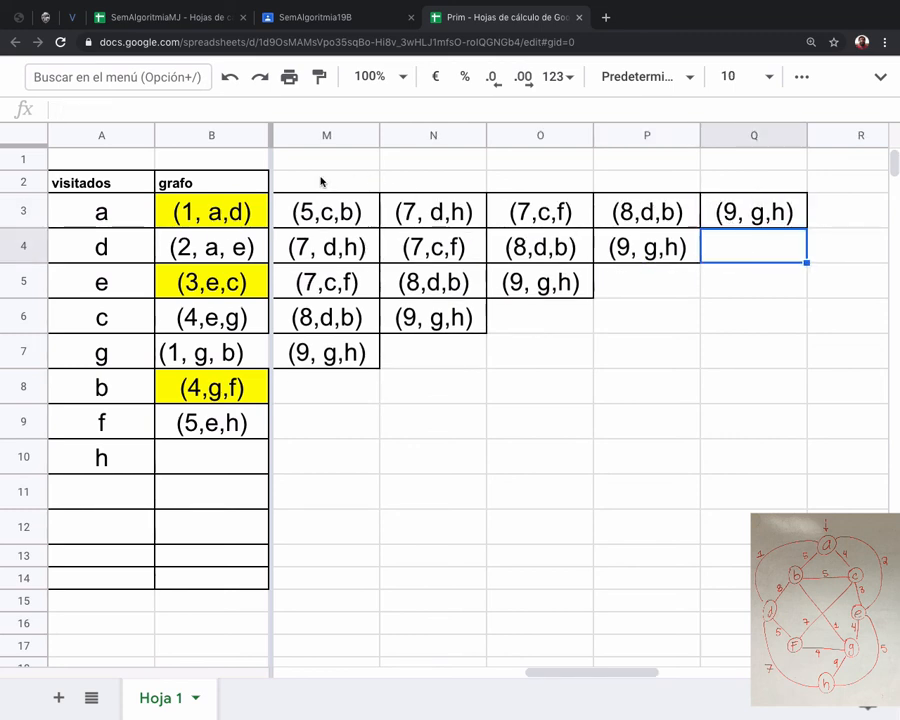
click(855, 220)
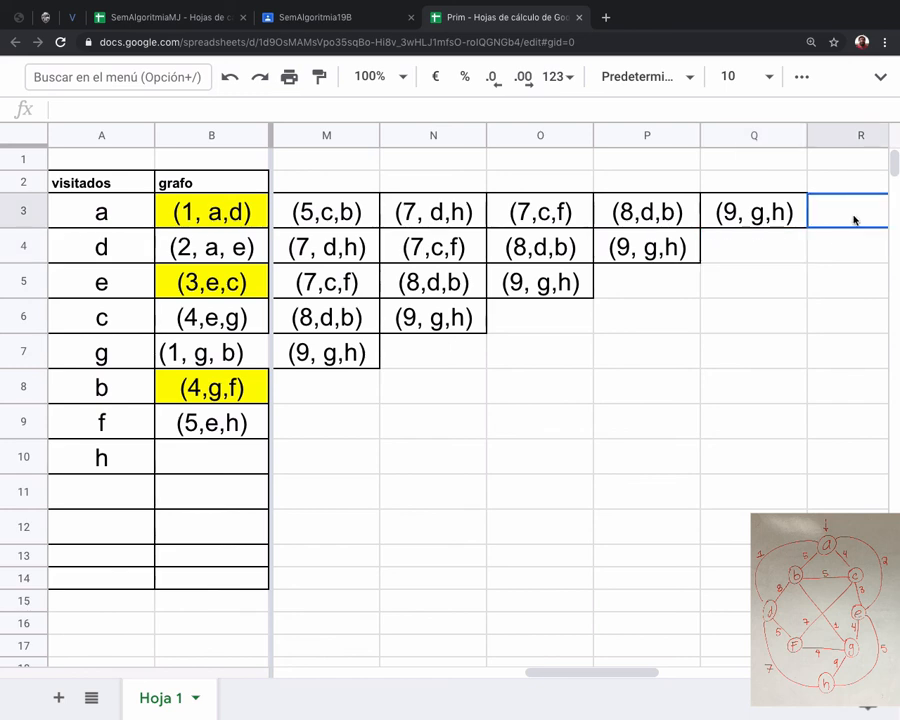